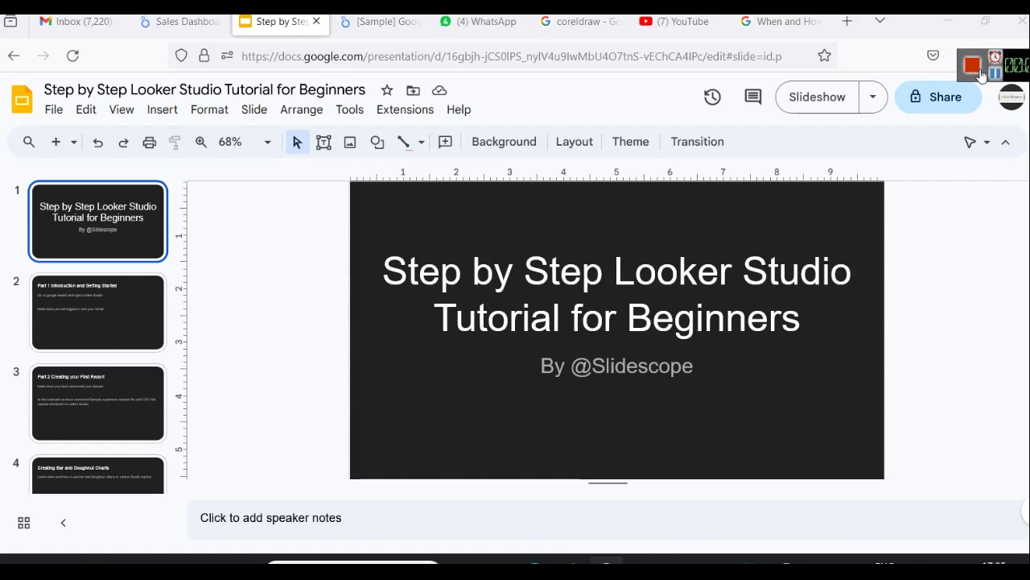
Open slide 5, "When and How to Create a Line Chart", in the presentation
scroll(81, 317, down, 2)
click(84, 417)
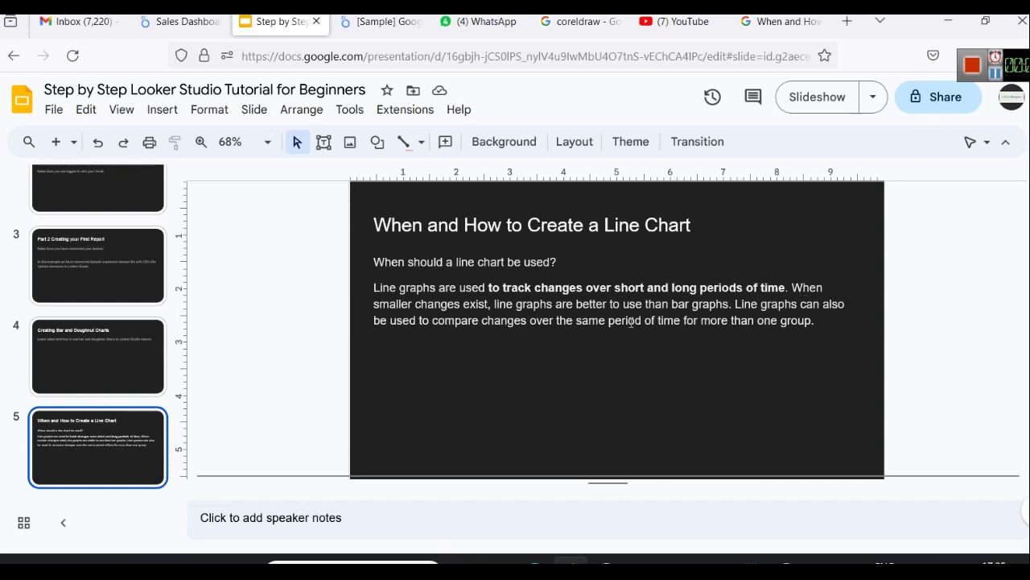
Switch to the sample Google Analytics Marketing Website report and examine the site sessions trend chart
click(378, 22)
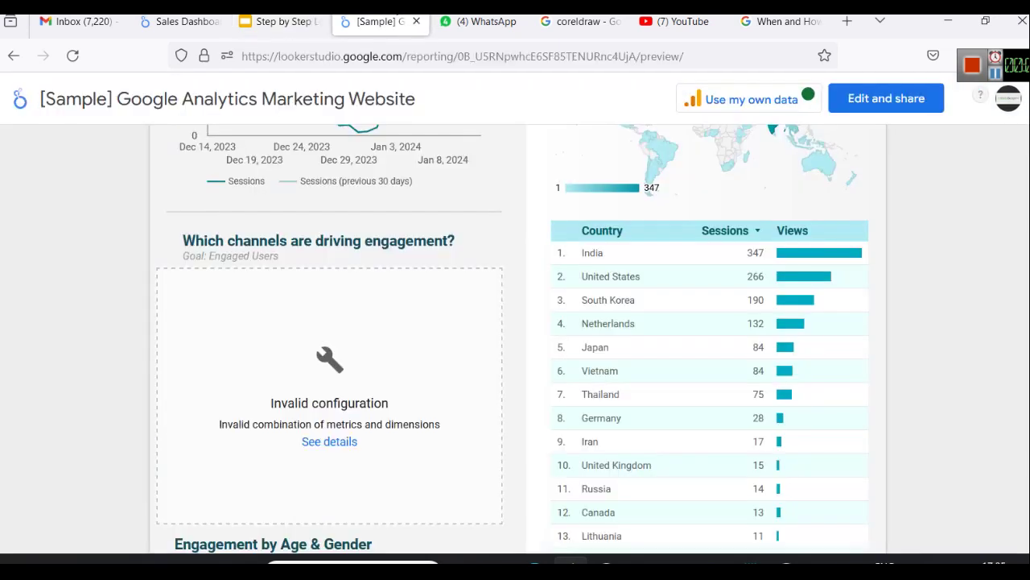
scroll(477, 223, up, 3)
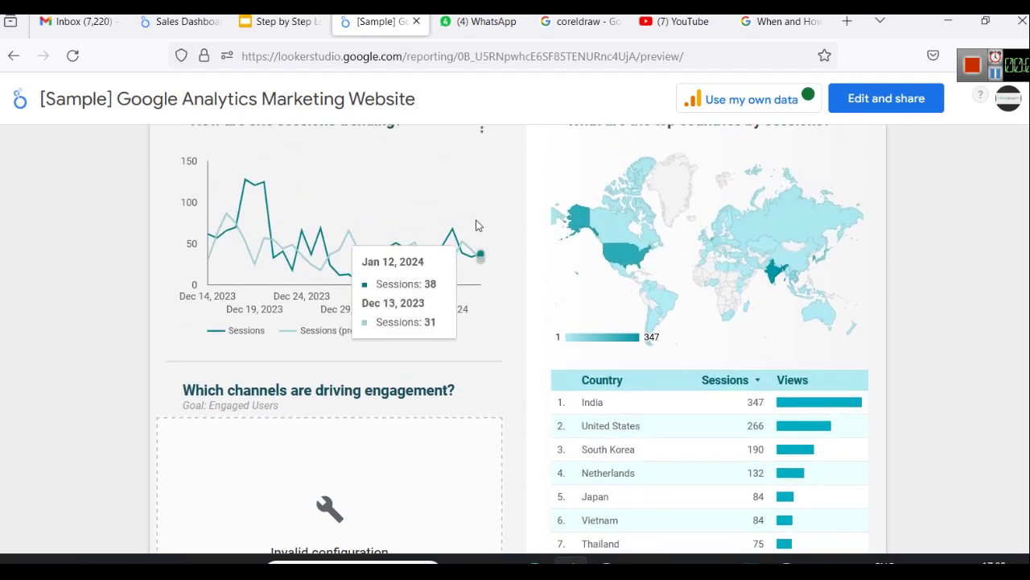
scroll(370, 322, up, 1)
scroll(371, 345, up, 1)
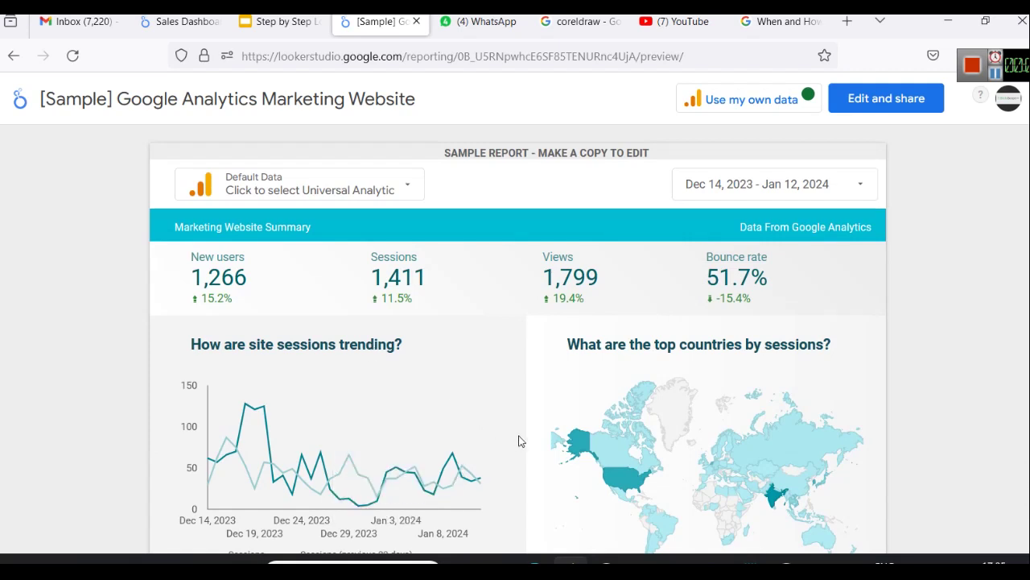
scroll(510, 435, down, 1)
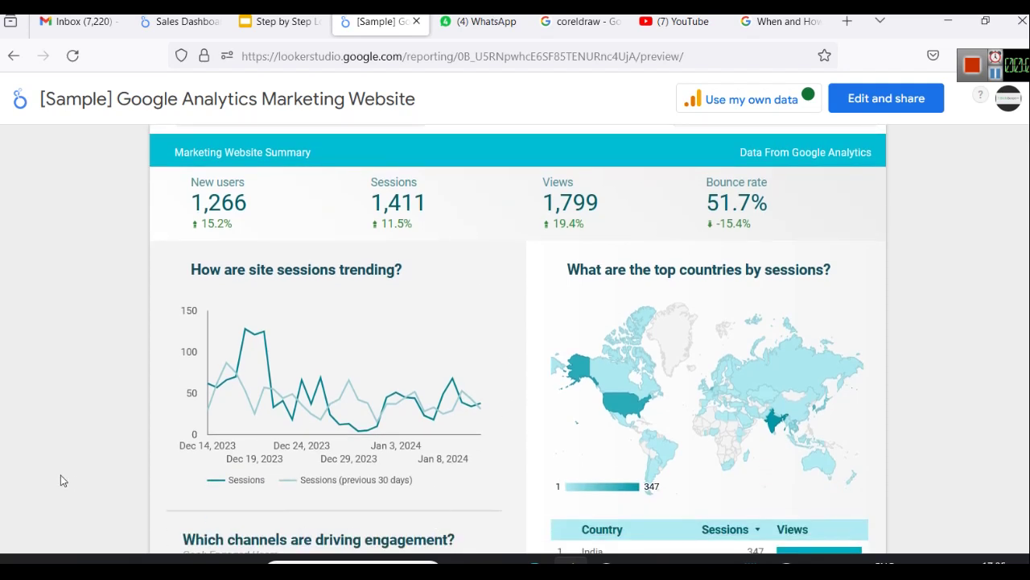
scroll(744, 227, up, 1)
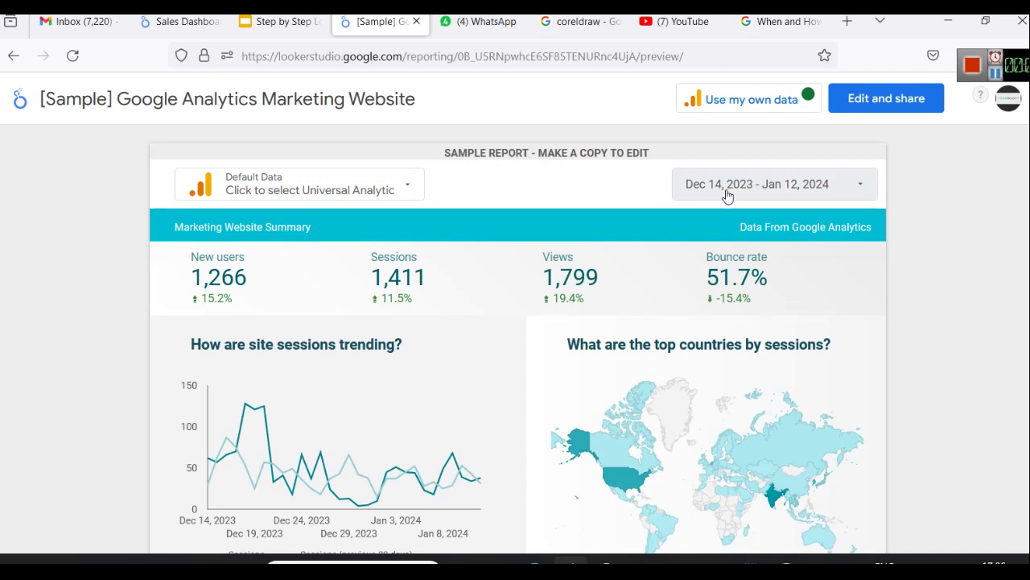
Set the sample report's date range to Nov 1, 2023 - Jan 12, 2024
click(726, 195)
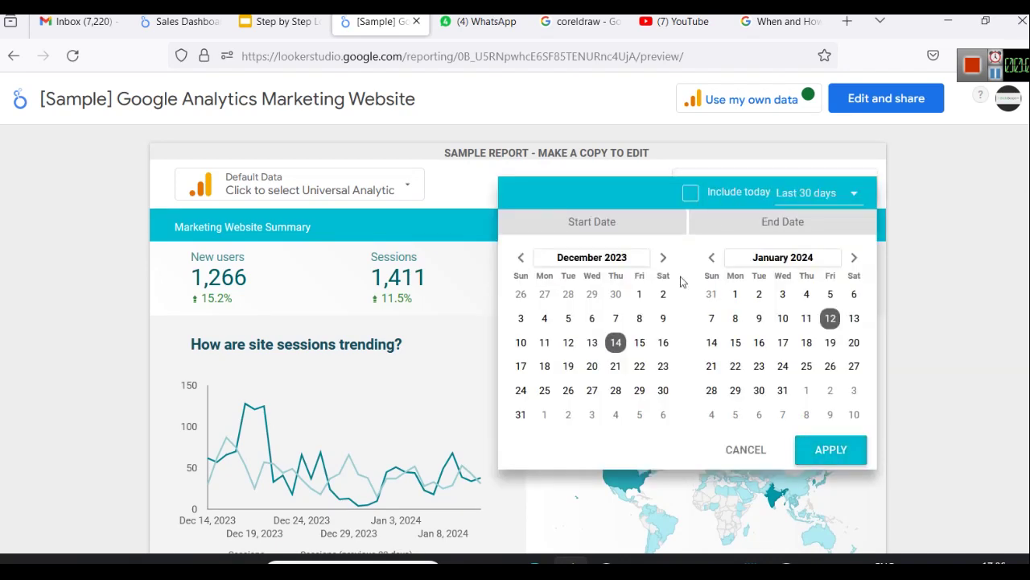
click(520, 258)
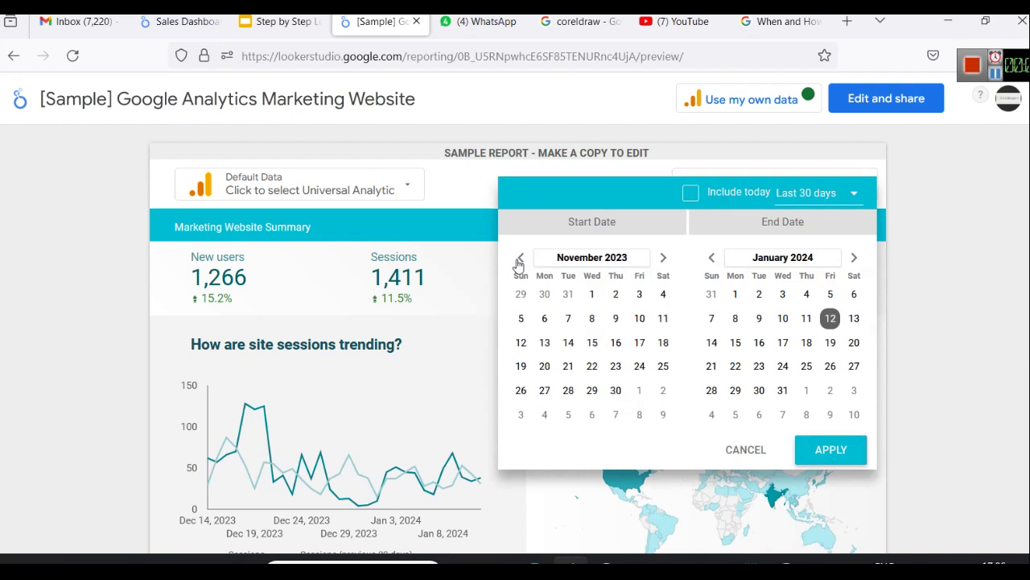
click(591, 299)
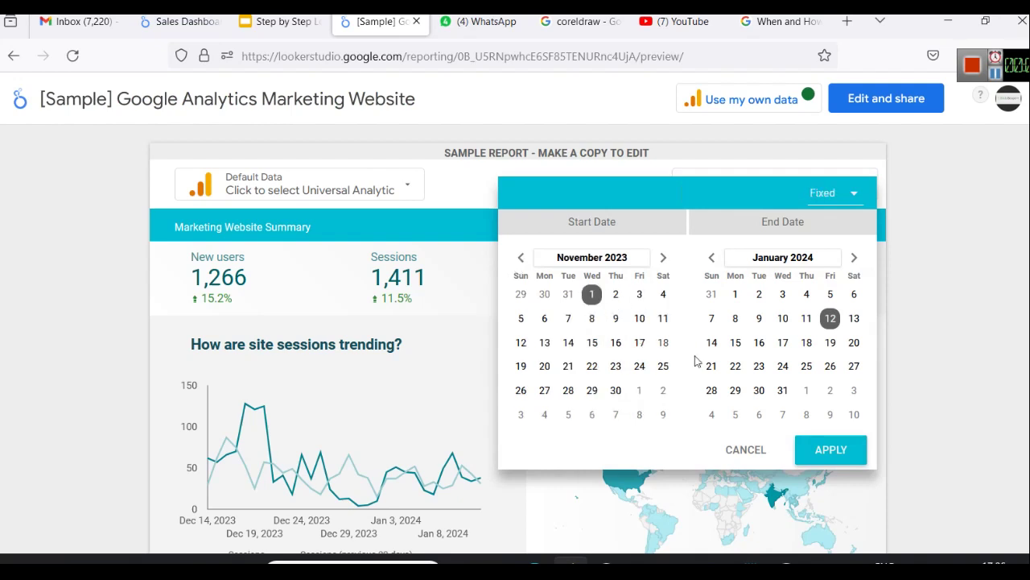
click(841, 449)
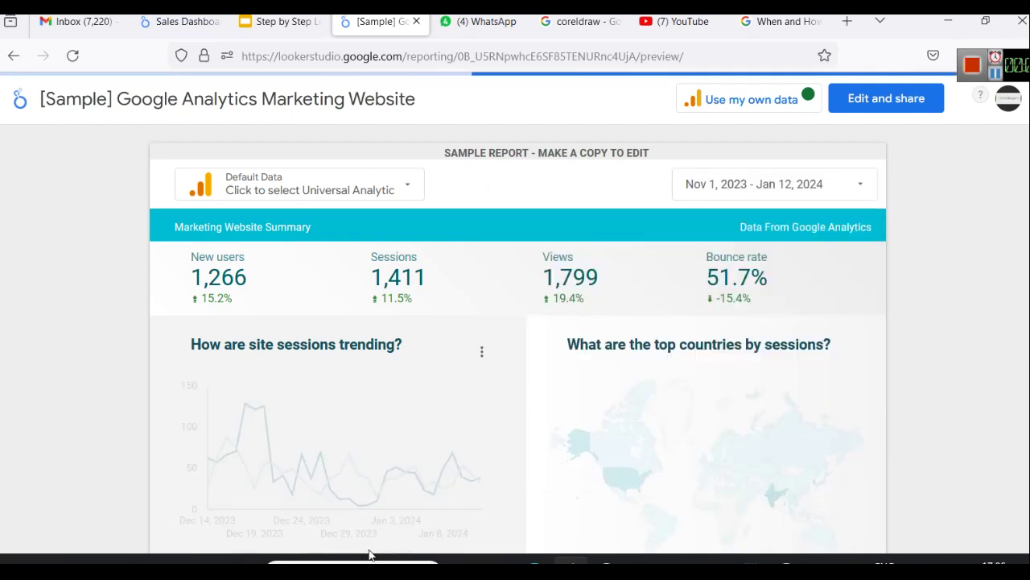
Examine the site sessions trend chart and its date range selection in the sample report
scroll(604, 368, down, 1)
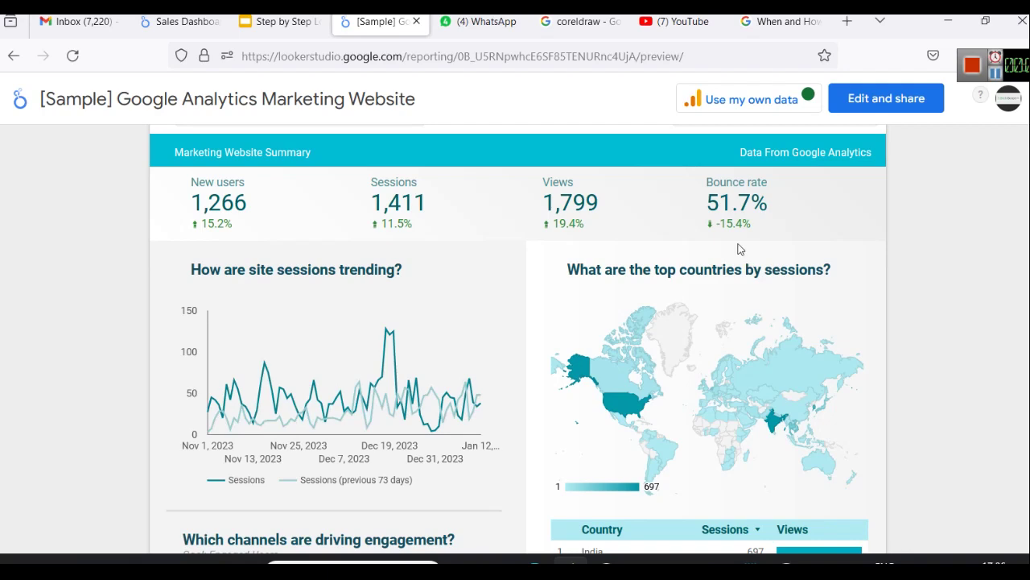
scroll(761, 249, up, 2)
click(780, 184)
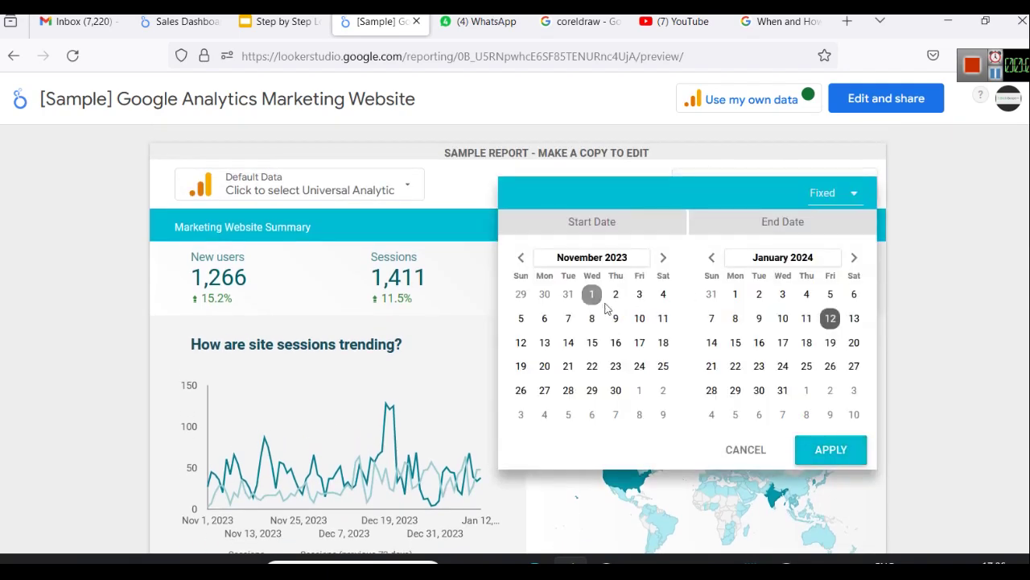
click(912, 356)
scroll(303, 458, down, 2)
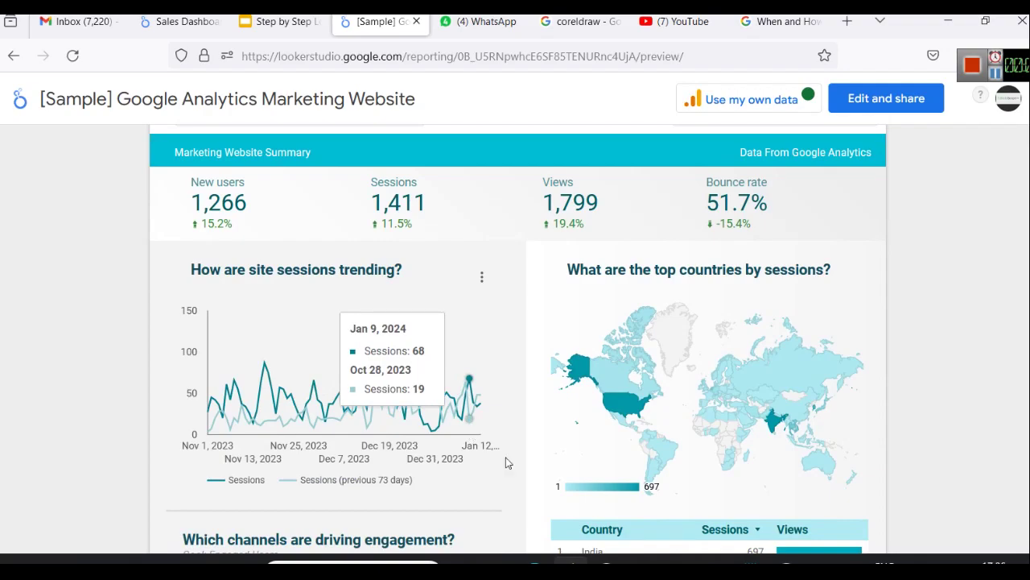
Switch to the Sample - Superstore workbook in Excel, examine the Sales and date columns of the Orders sheet, and return to the browser
click(643, 561)
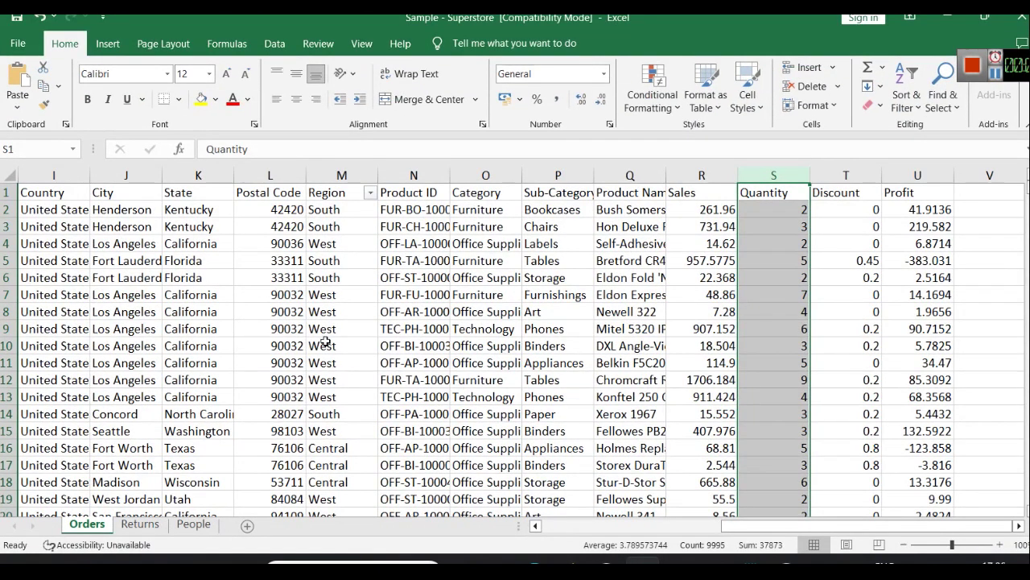
click(703, 176)
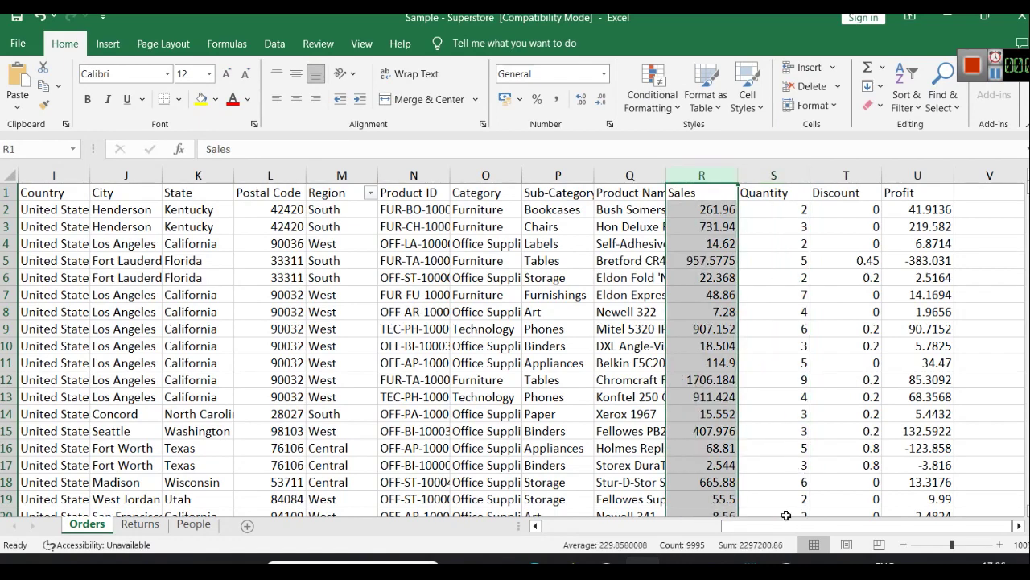
drag(789, 526, 645, 531)
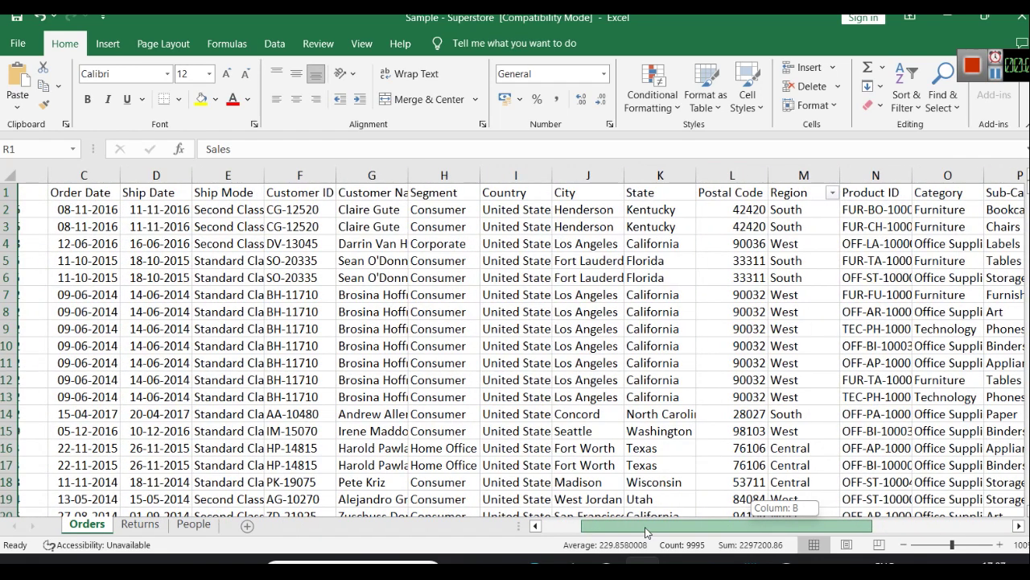
drag(645, 527, 788, 545)
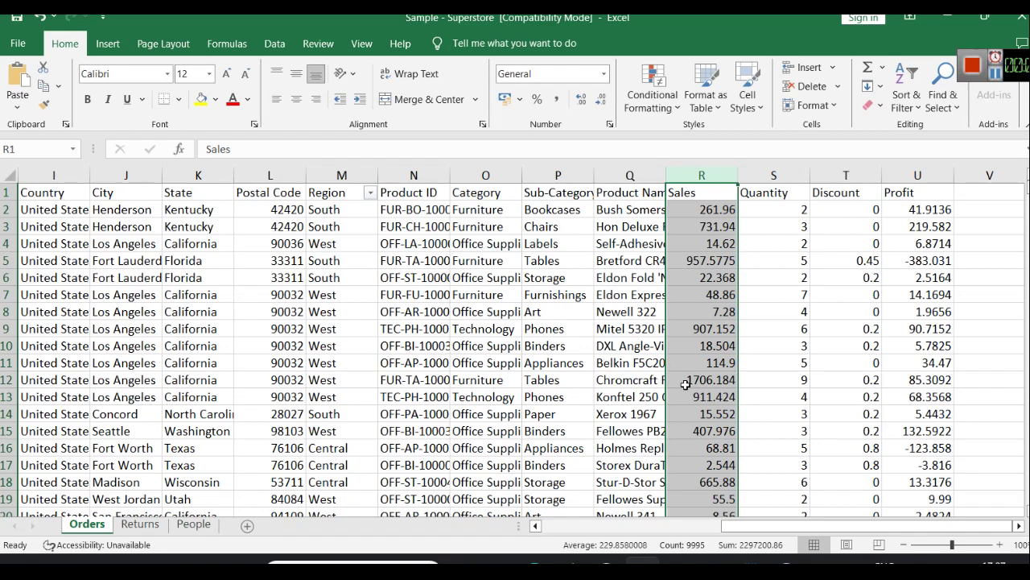
click(683, 527)
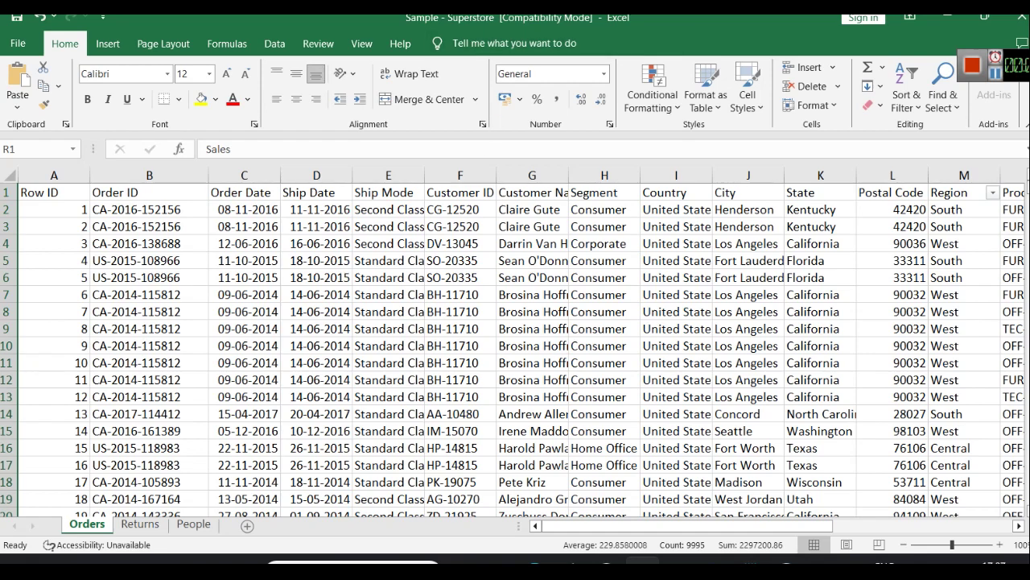
double_click(926, 18)
click(932, 36)
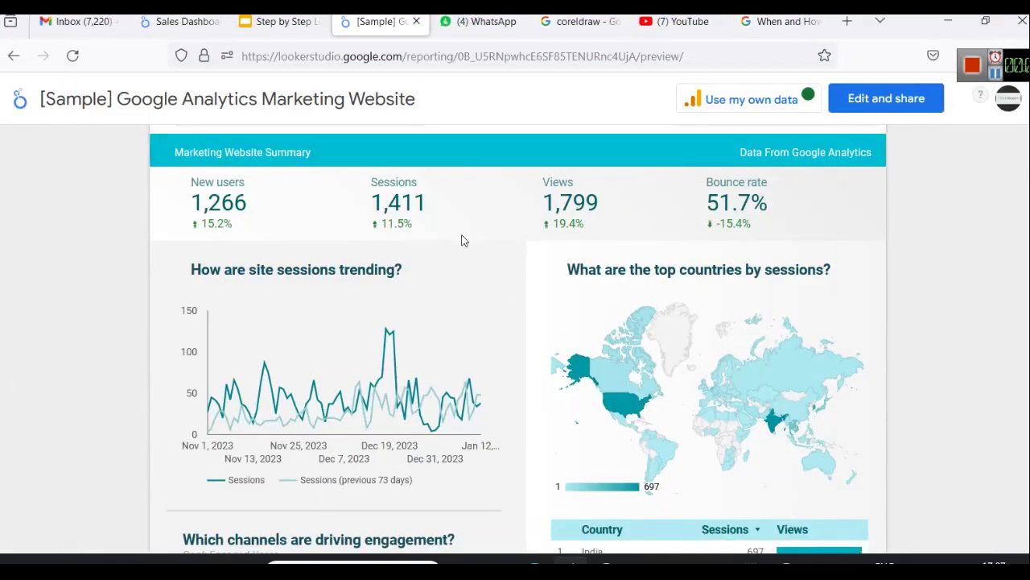
Switch to the Sales Dashboard report and add a time series chart below the Sub-Category Wise Sales bar chart
click(193, 28)
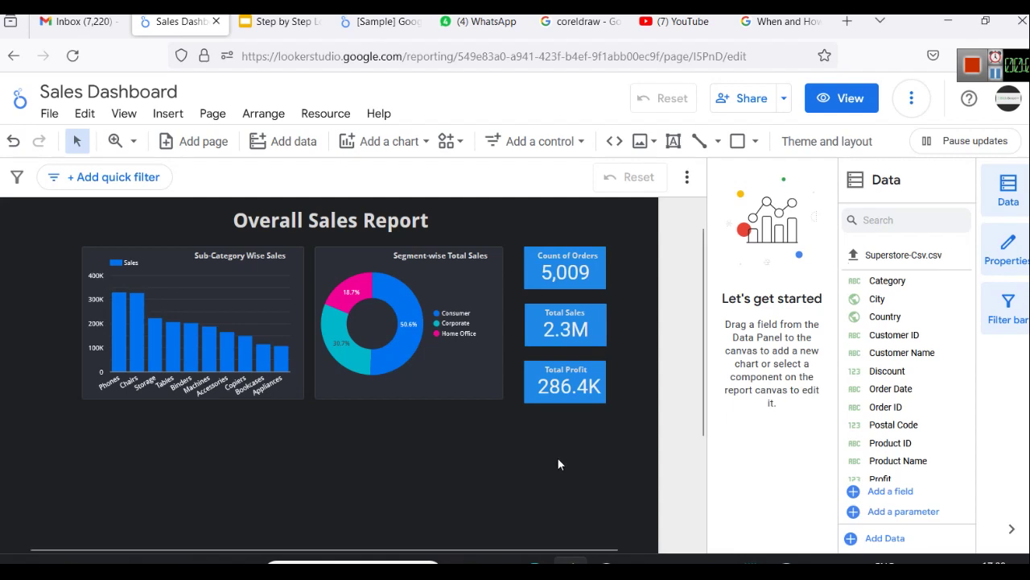
scroll(559, 455, down, 2)
scroll(560, 456, up, 2)
click(380, 143)
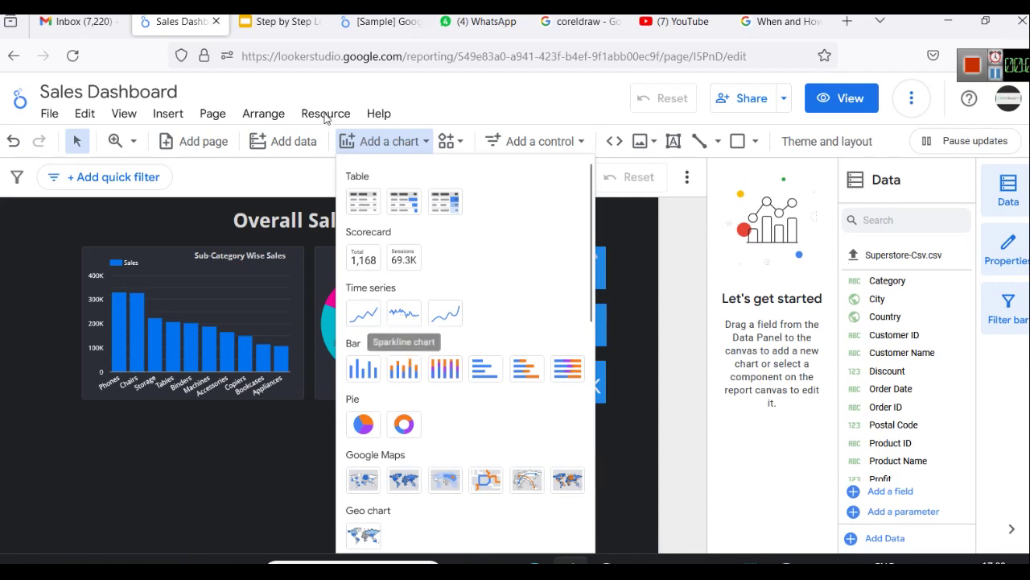
click(382, 21)
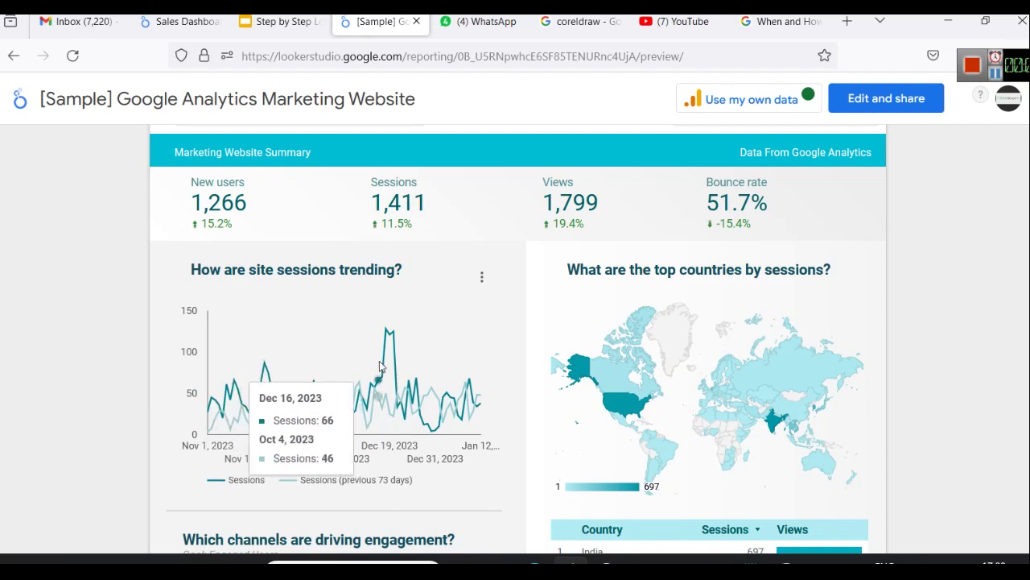
click(181, 21)
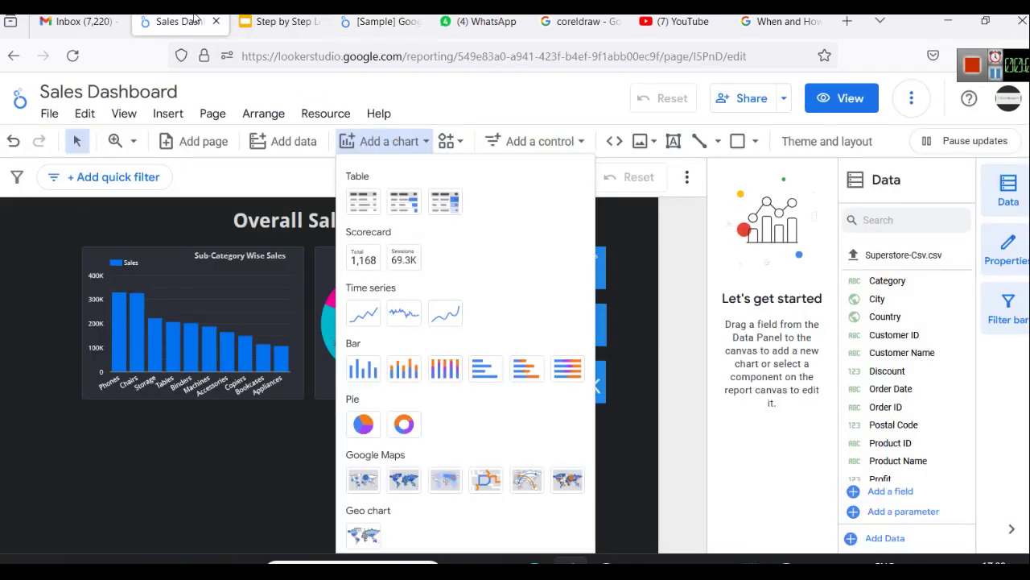
click(363, 314)
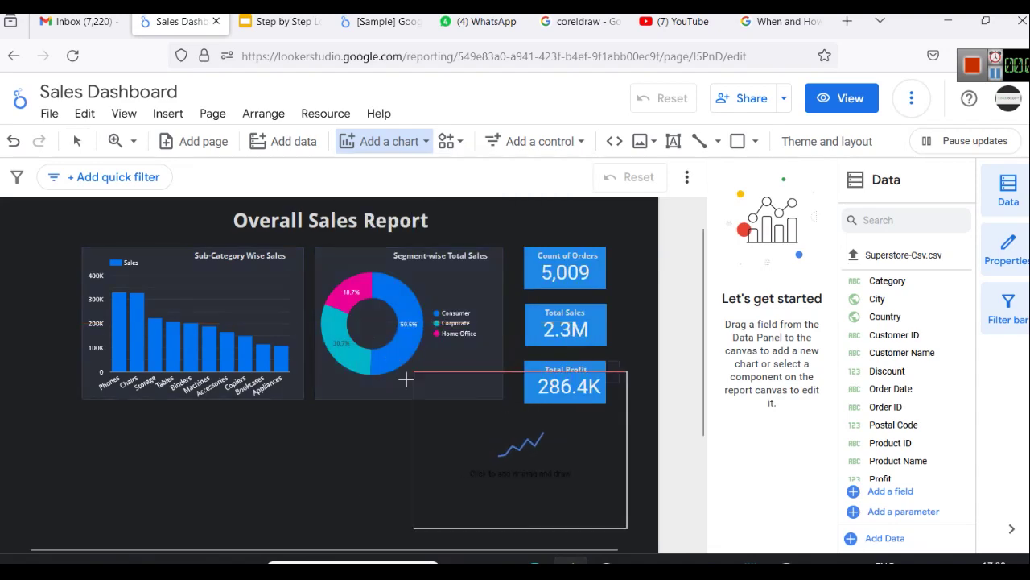
click(91, 405)
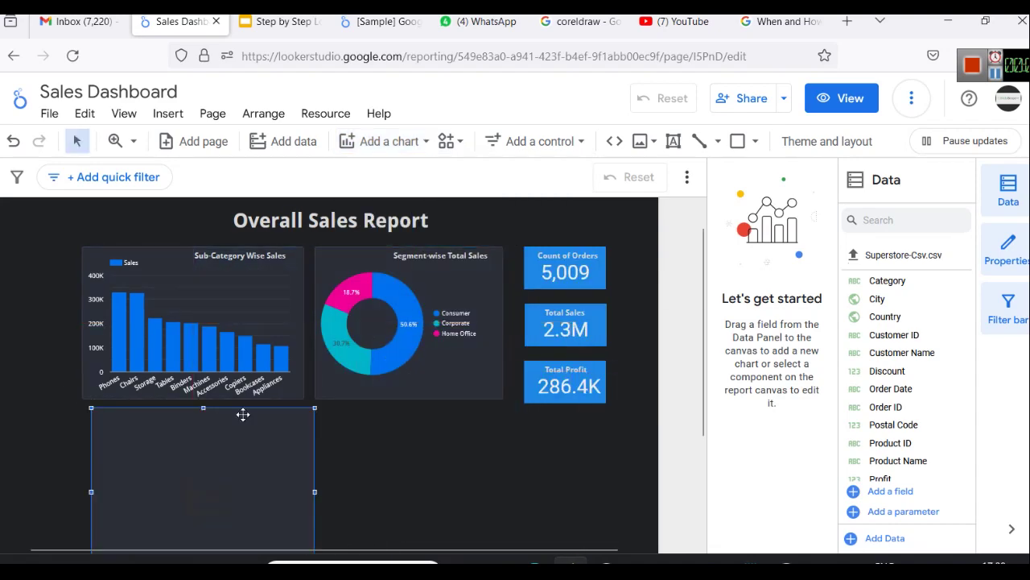
scroll(154, 350, down, 2)
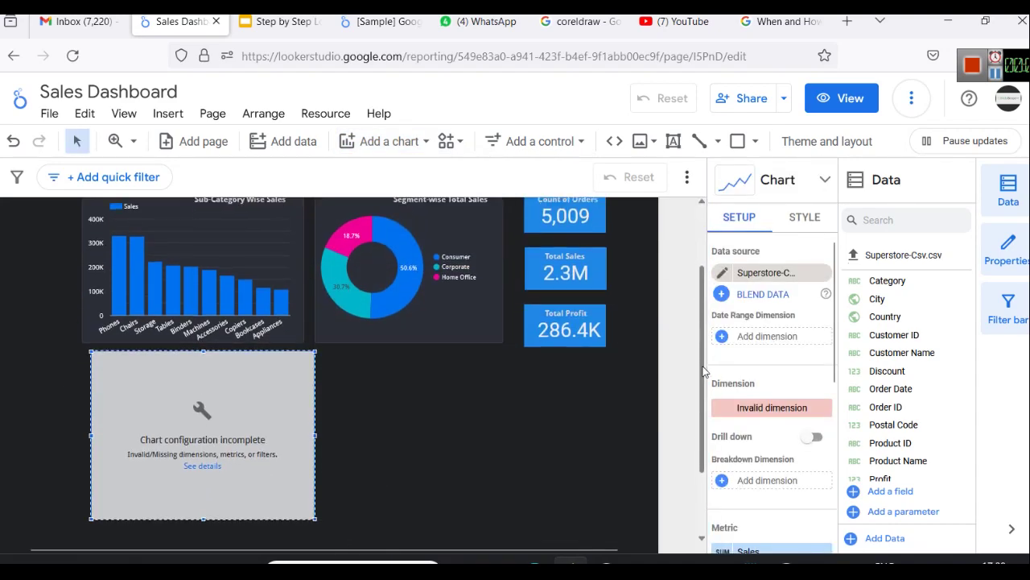
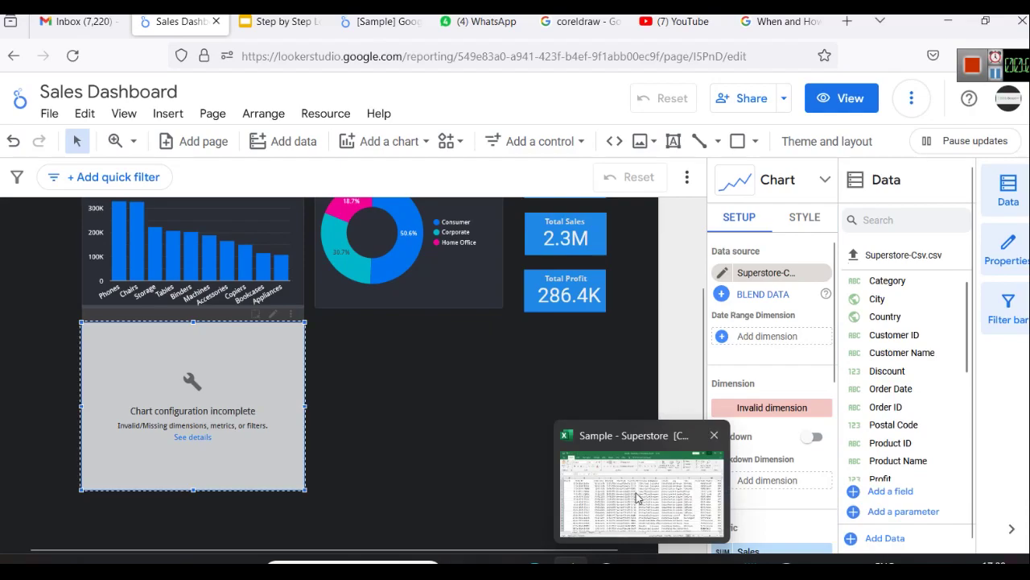
Inspect the Order Date and Ship Date columns in the Superstore workbook's Orders sheet and return to the dashboard
click(230, 175)
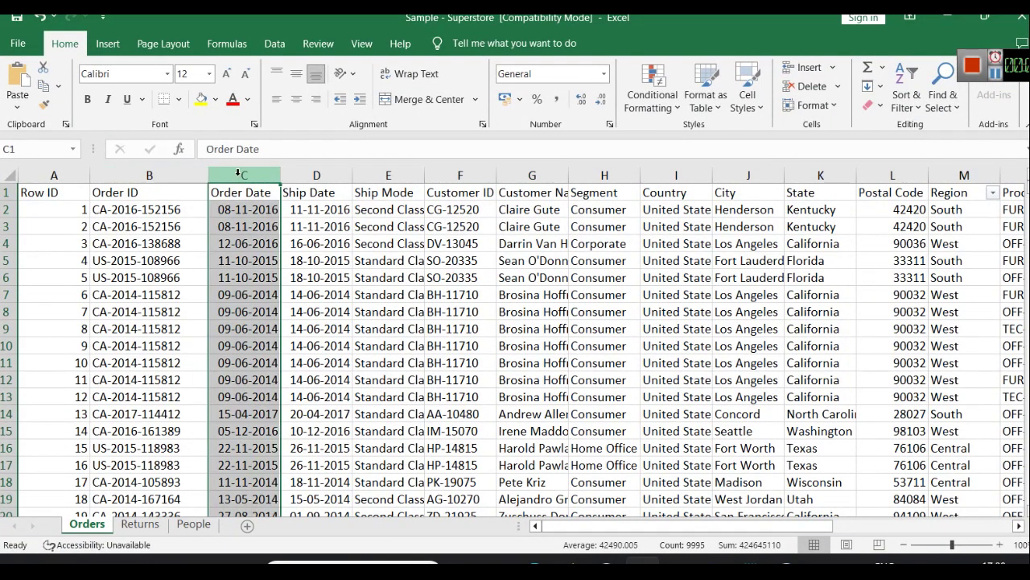
click(304, 174)
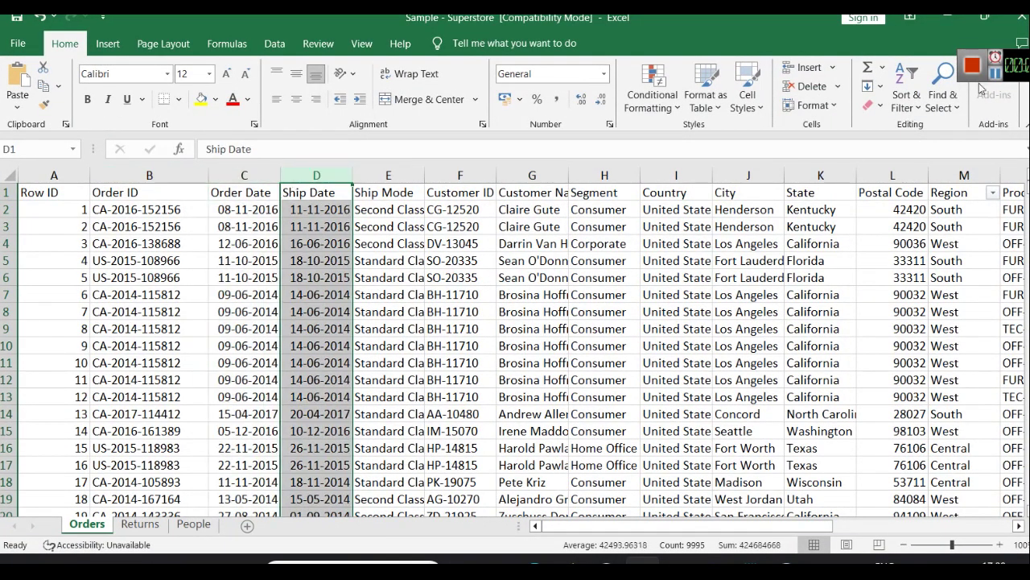
click(946, 16)
Set Order Date as the new time series chart's date range dimension and open the field choices for that dimension
scroll(896, 379, down, 5)
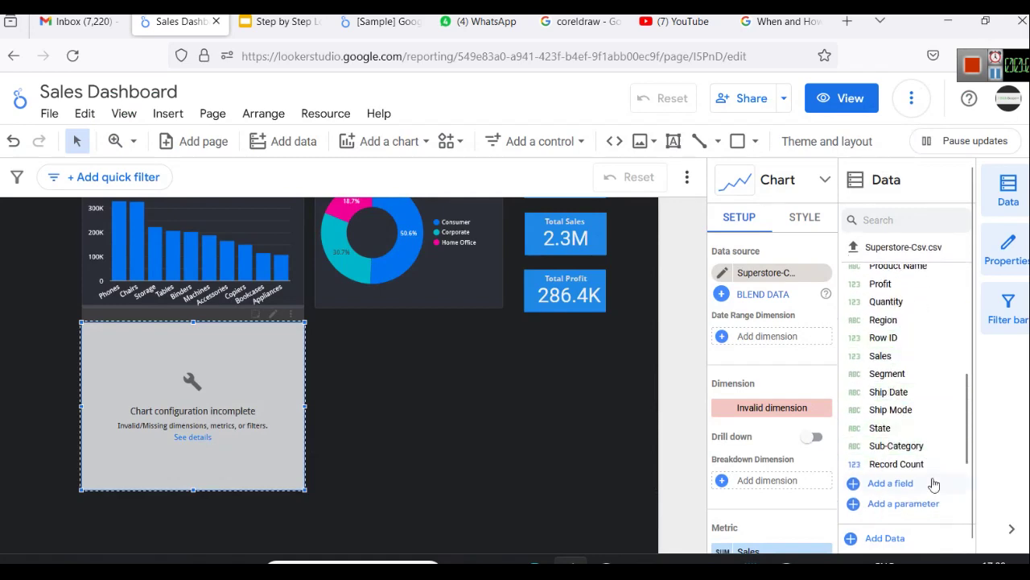
scroll(914, 429, up, 2)
scroll(911, 394, up, 2)
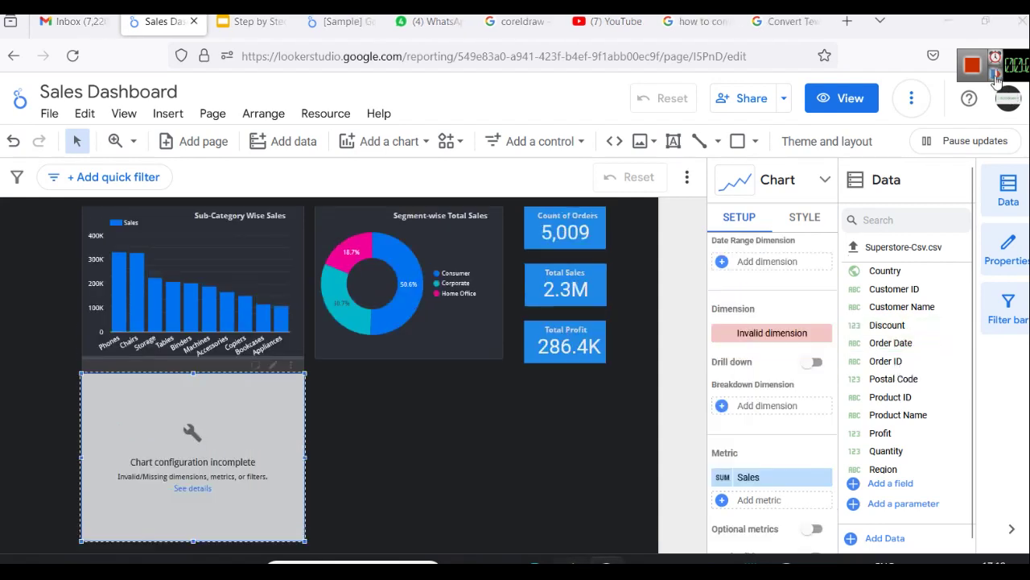
scroll(870, 417, down, 4)
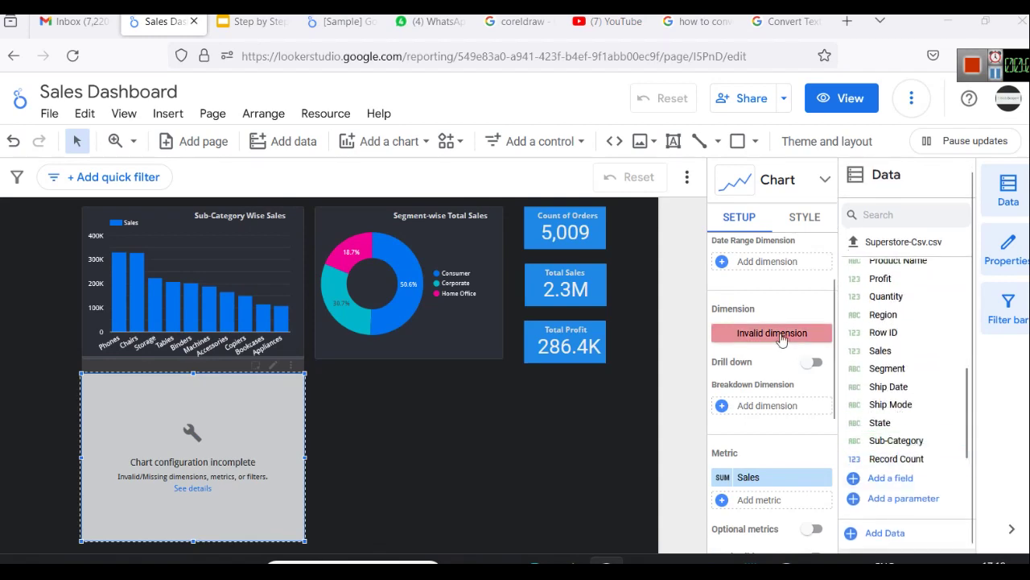
scroll(921, 446, up, 5)
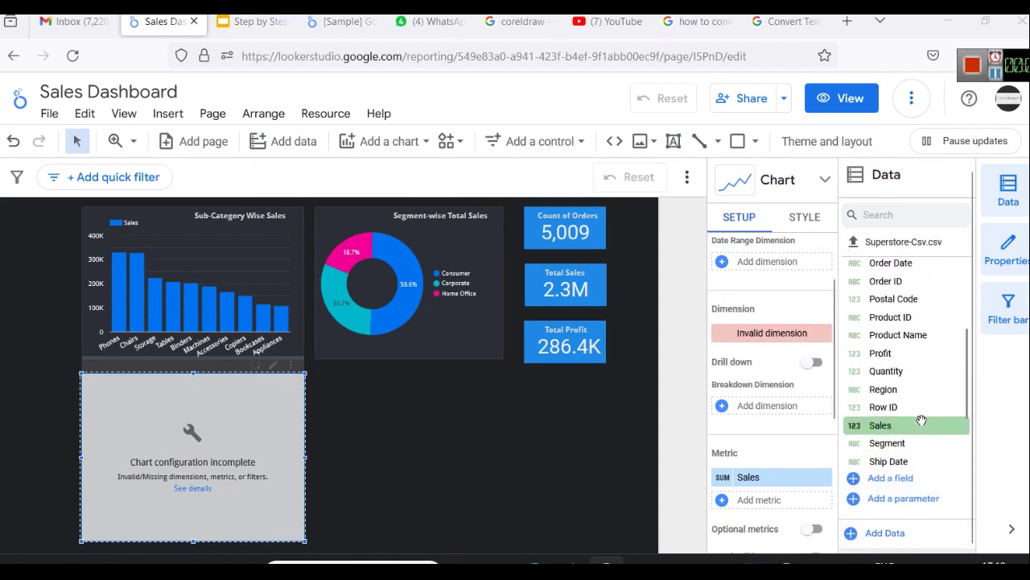
drag(907, 379, 779, 263)
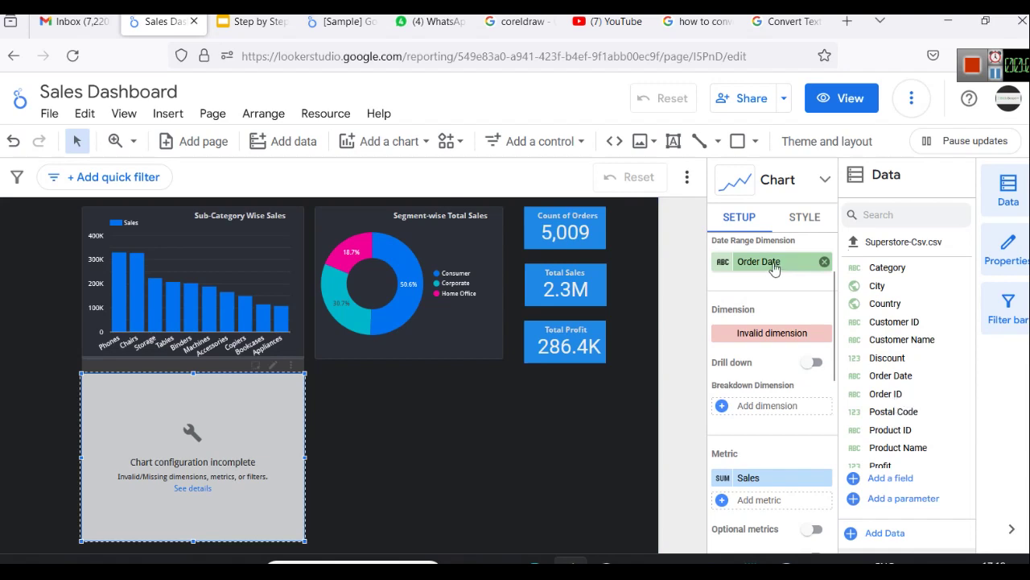
click(774, 266)
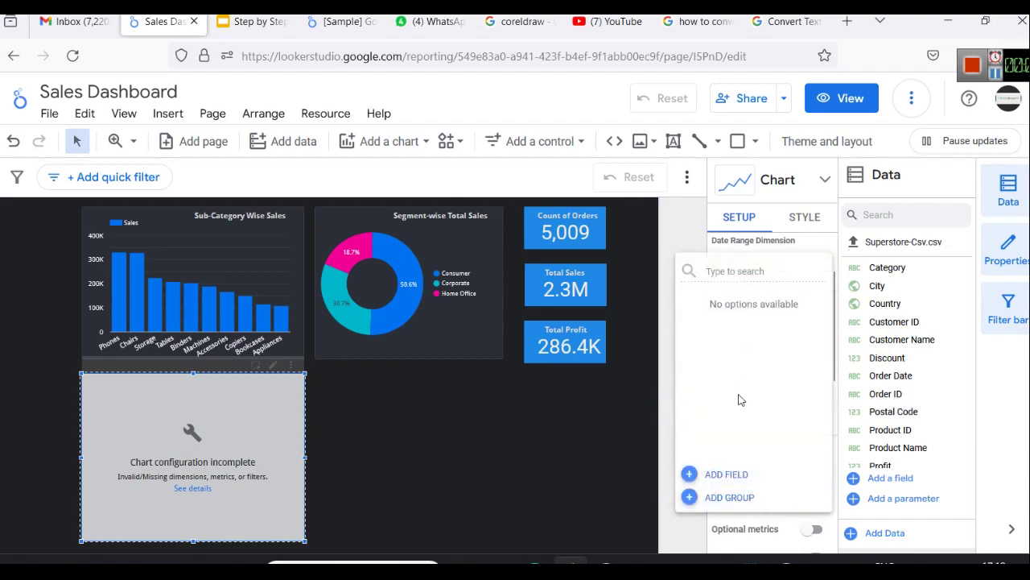
Open the settings of the Order Date date range dimension and examine its Date & Time data type options
key(Escape)
right_click(750, 257)
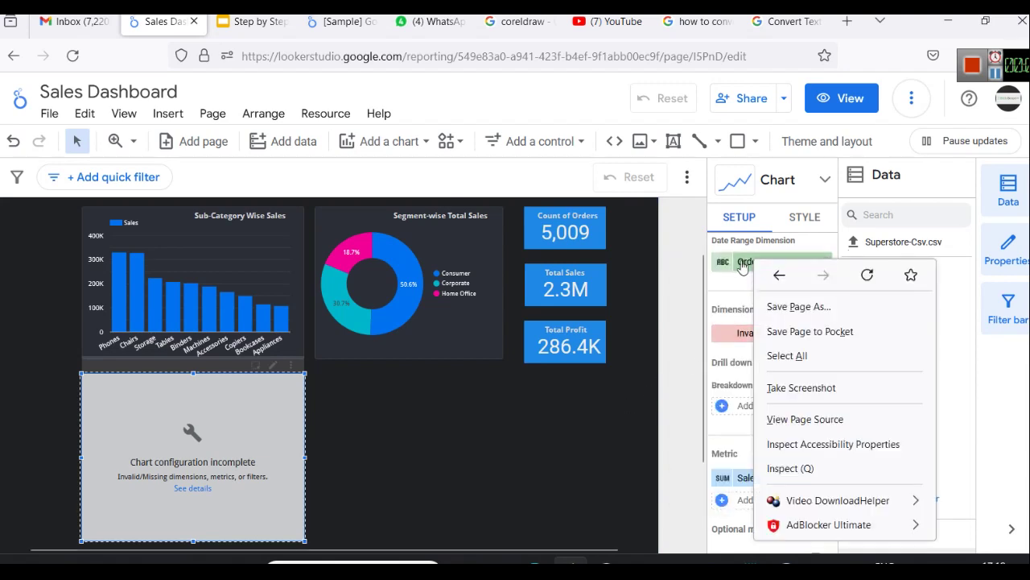
key(Escape)
click(735, 268)
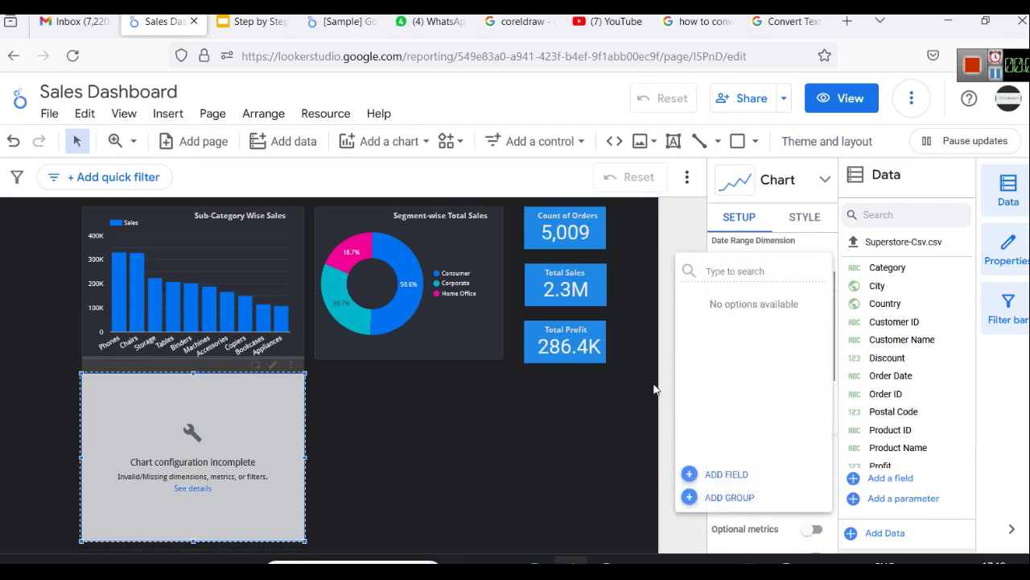
key(Escape)
click(721, 264)
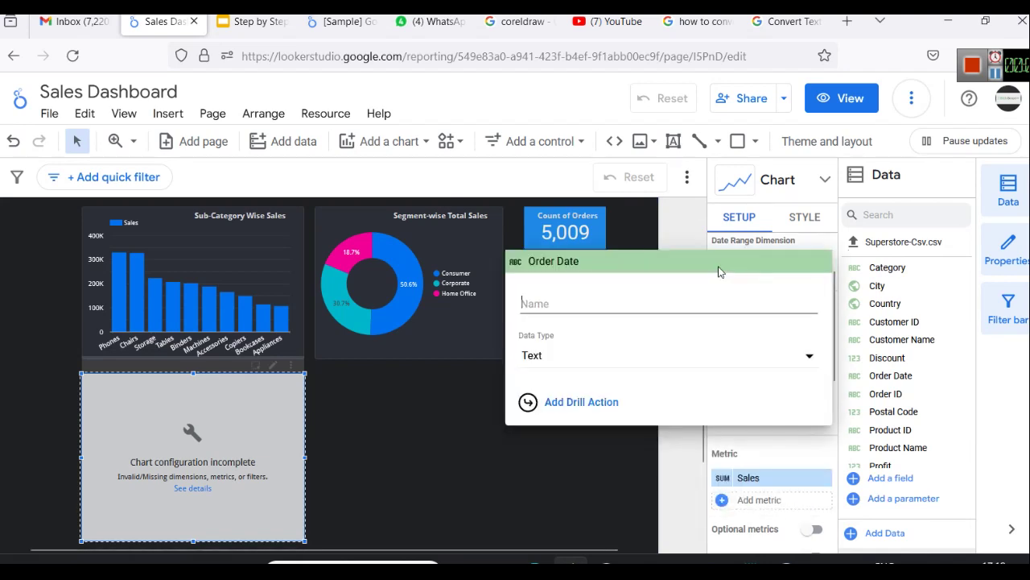
click(1000, 98)
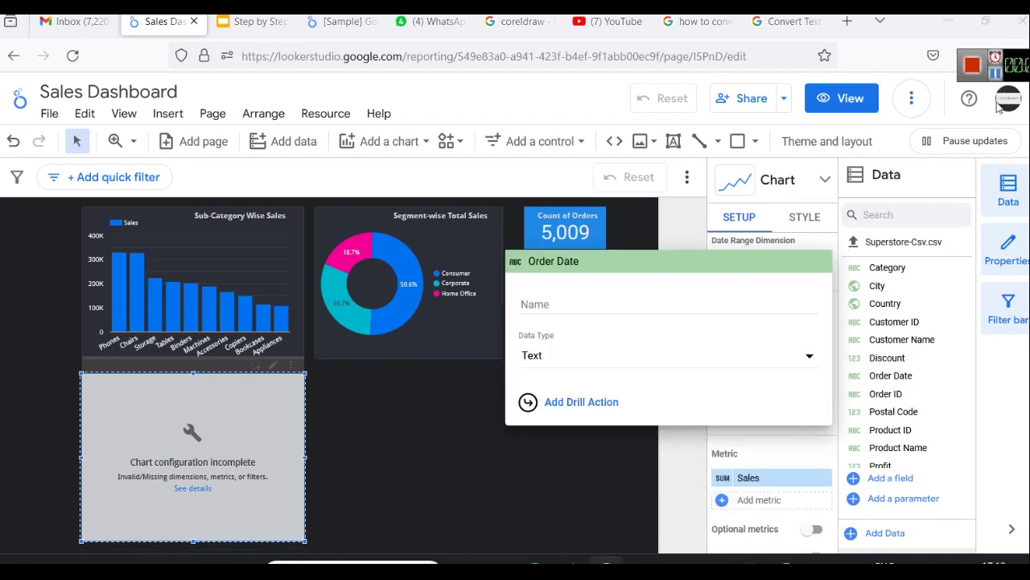
click(623, 364)
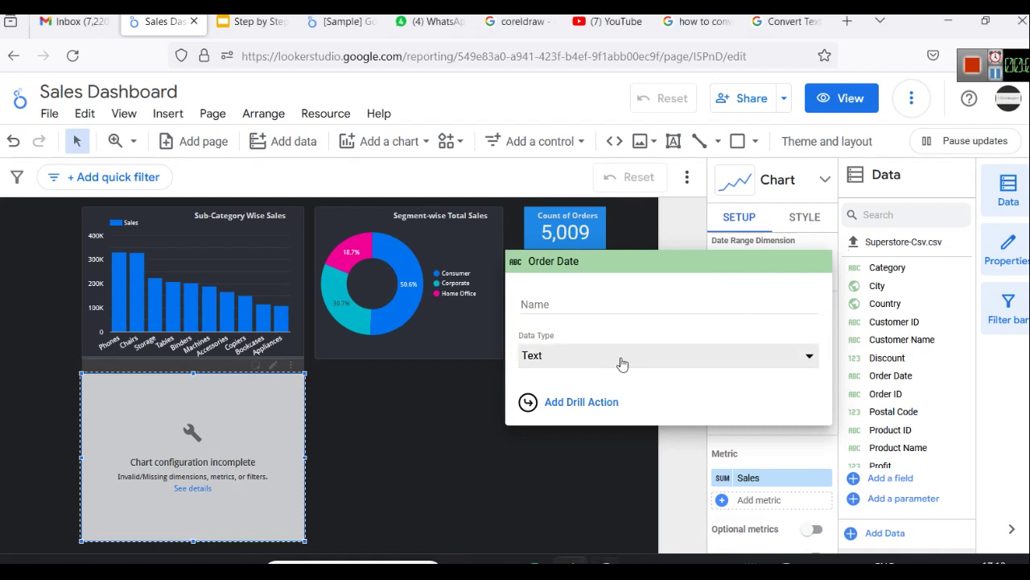
click(622, 364)
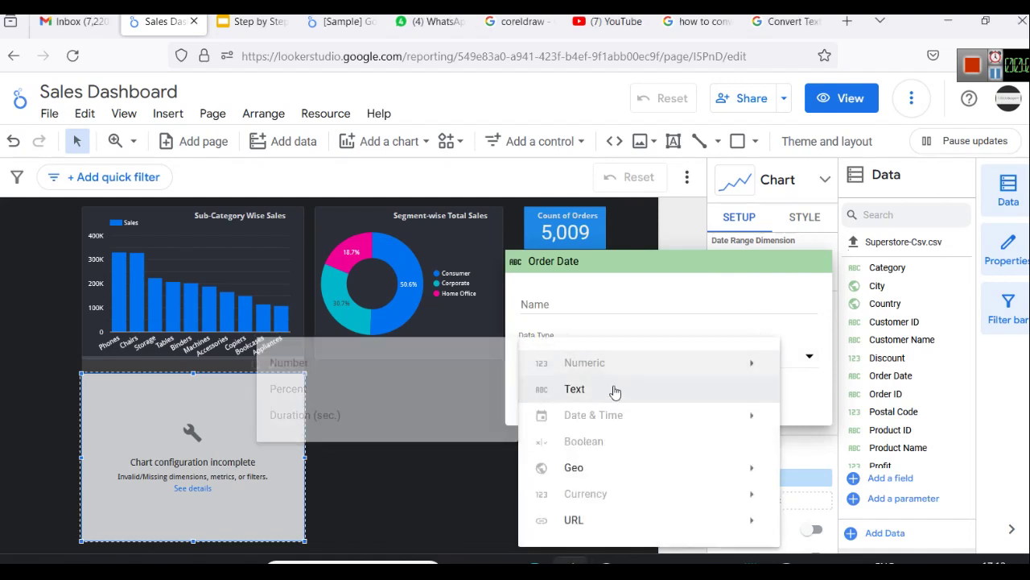
mouse_move(616, 415)
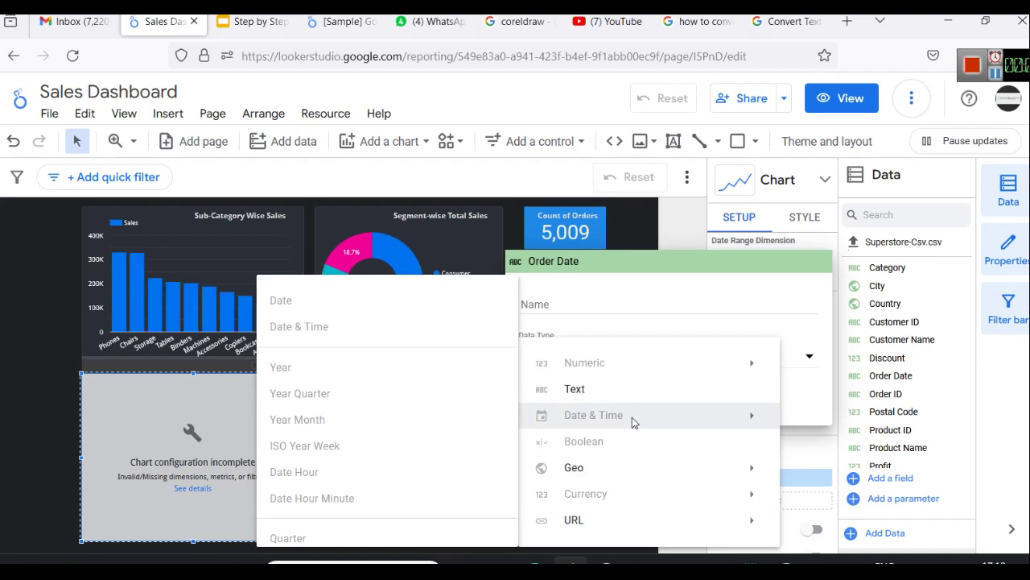
Close the Order Date field settings and delete the incomplete time series chart
click(198, 407)
click(271, 439)
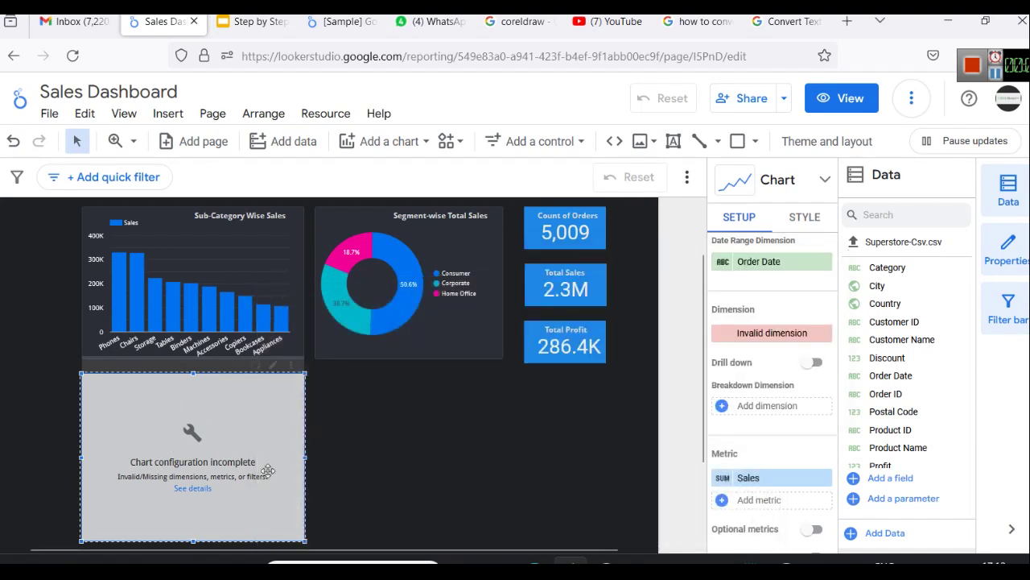
key(Delete)
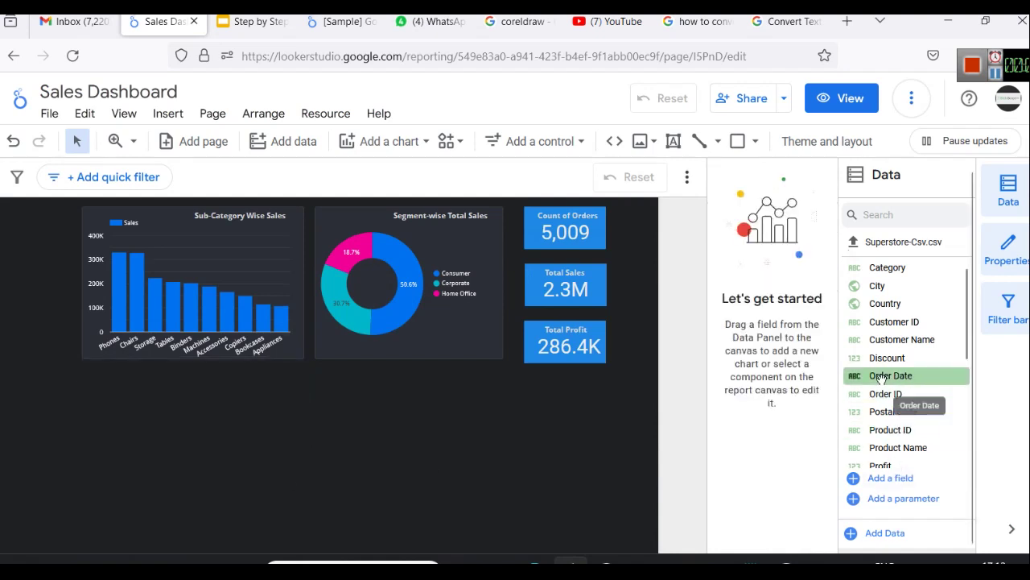
Try an Order Date table with 18px table labels on the canvas below the existing charts, and delete it
drag(883, 378, 212, 396)
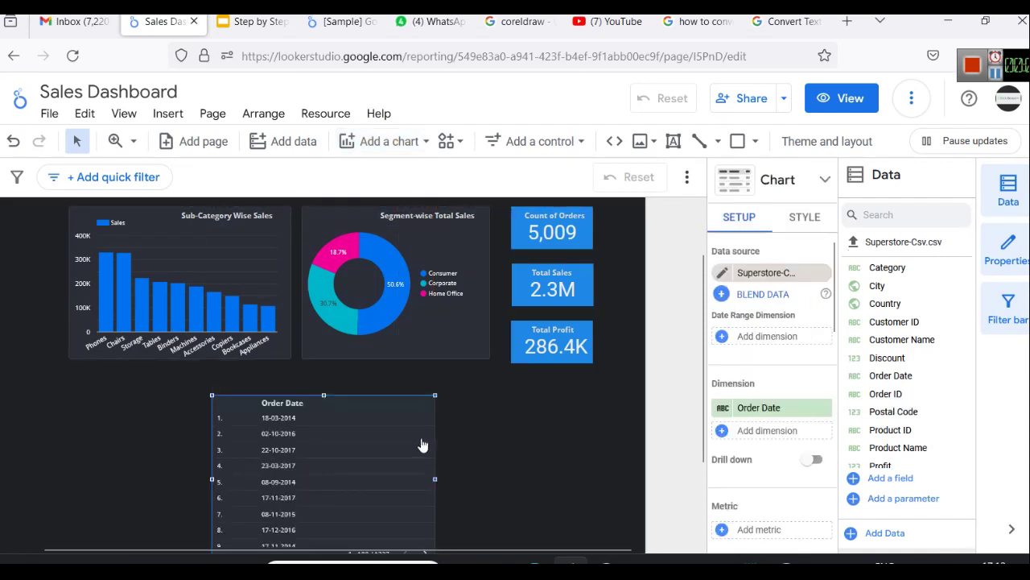
click(799, 216)
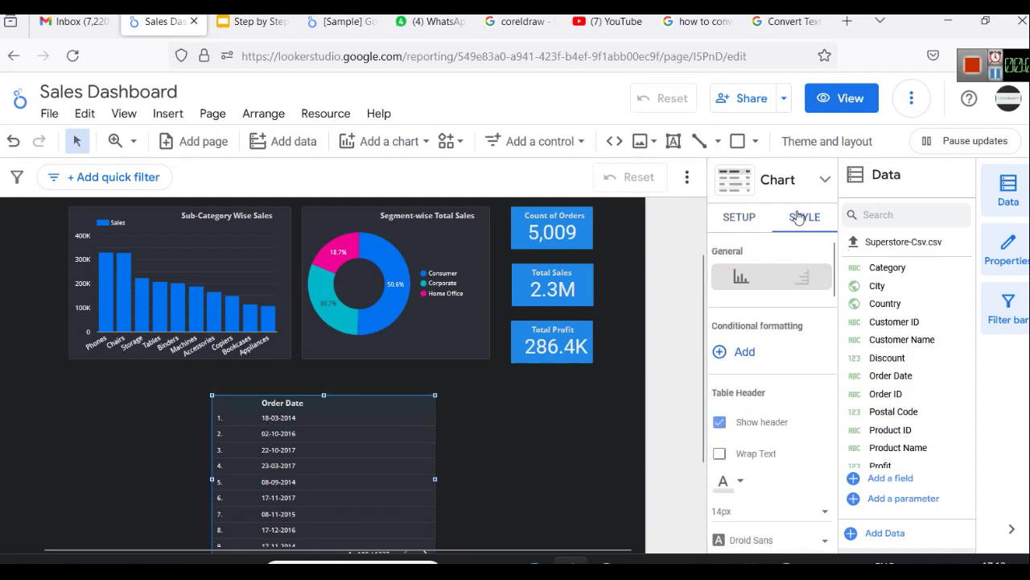
scroll(767, 380, down, 5)
scroll(769, 374, down, 10)
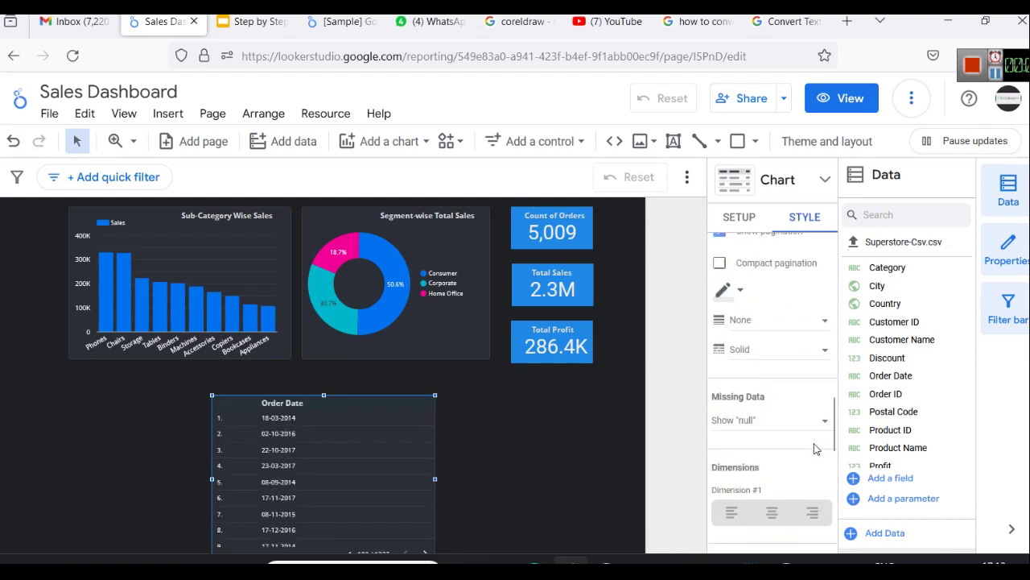
scroll(782, 416, up, 5)
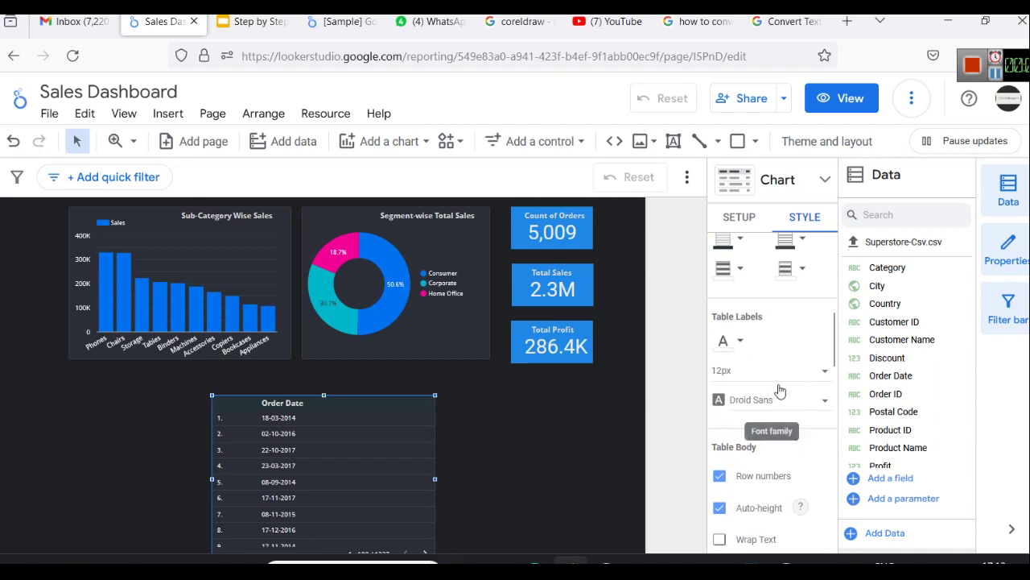
click(777, 372)
click(748, 490)
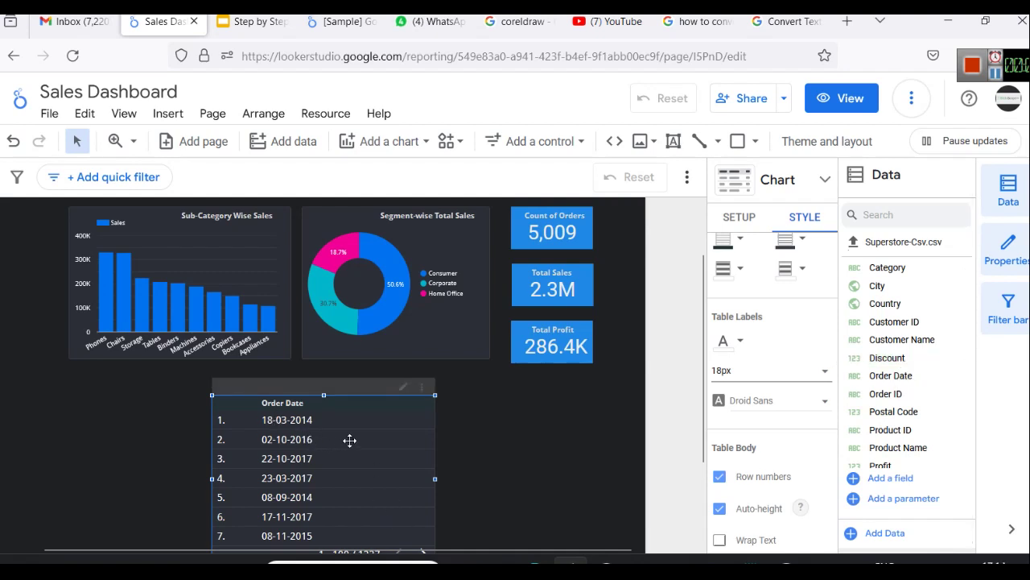
key(Delete)
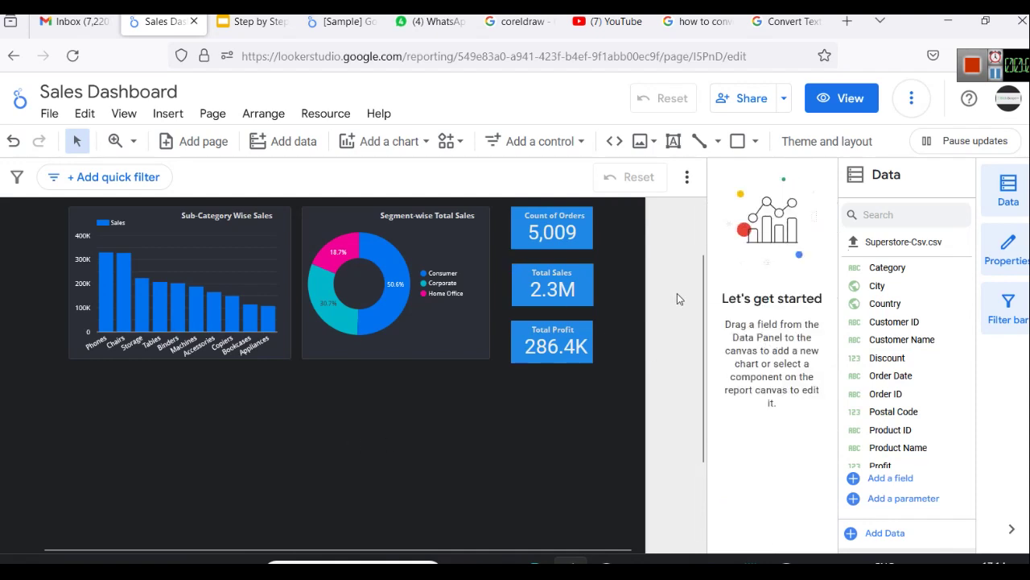
Add a time series chart below the Sub-Category Wise Sales bar chart
click(372, 143)
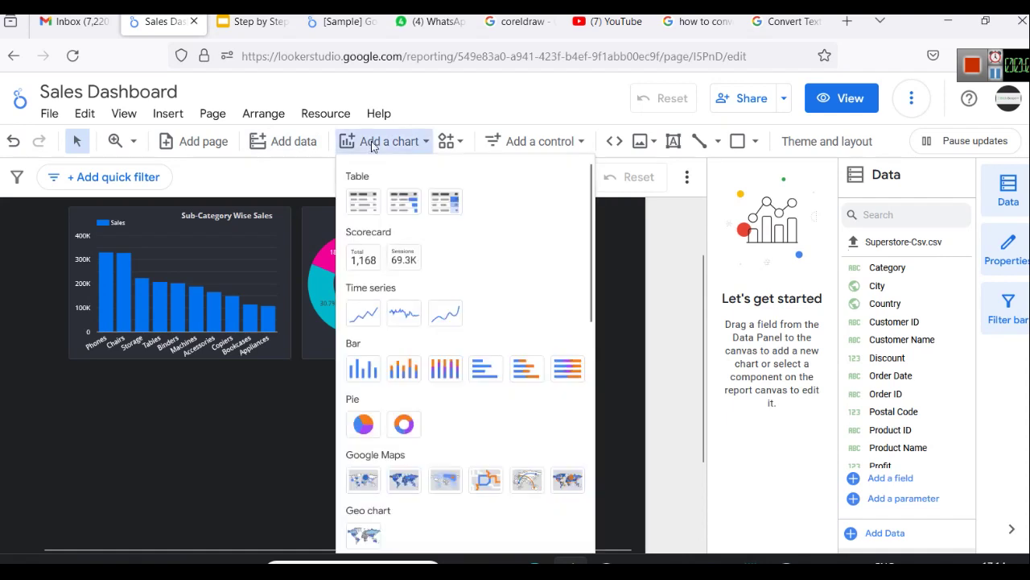
click(358, 322)
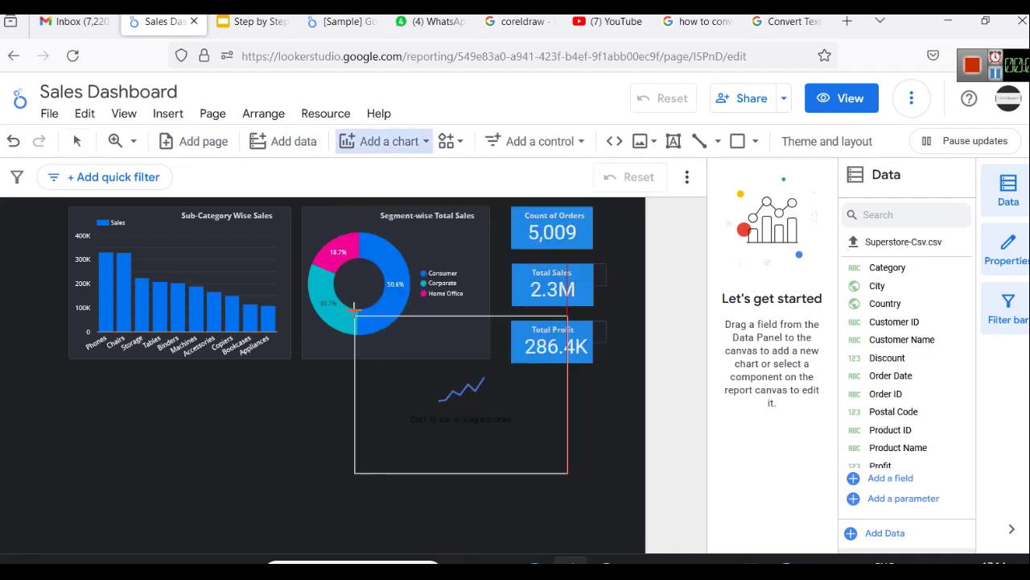
click(95, 391)
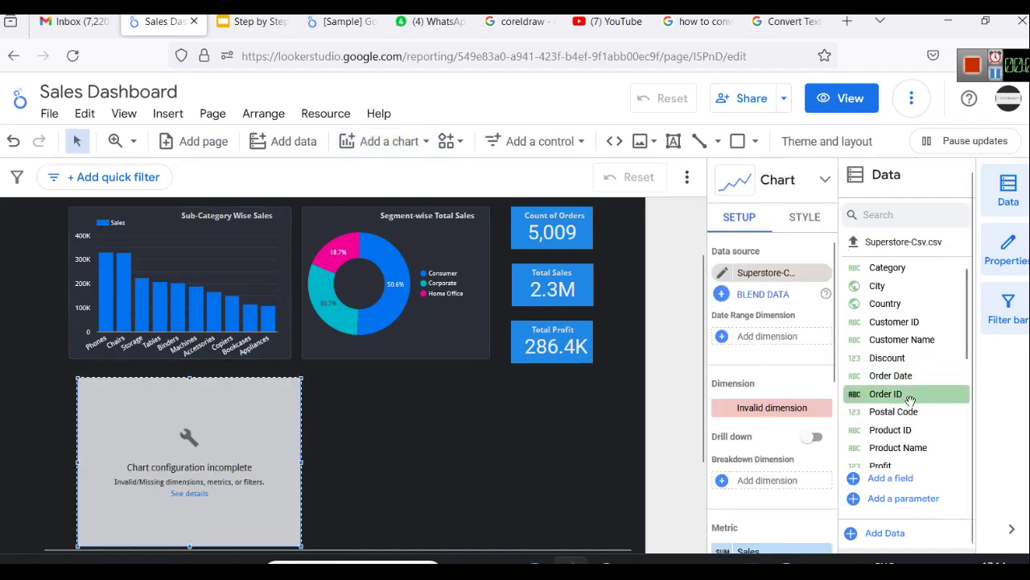
Try Order Date as the chart's date range dimension, checking its Date & Time data types before removing it
drag(910, 376, 773, 339)
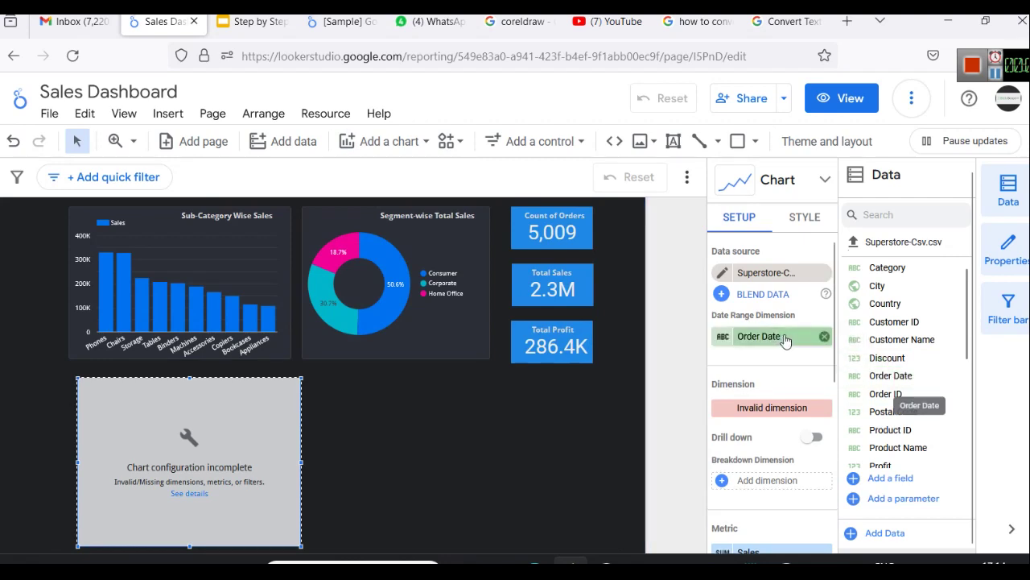
click(720, 337)
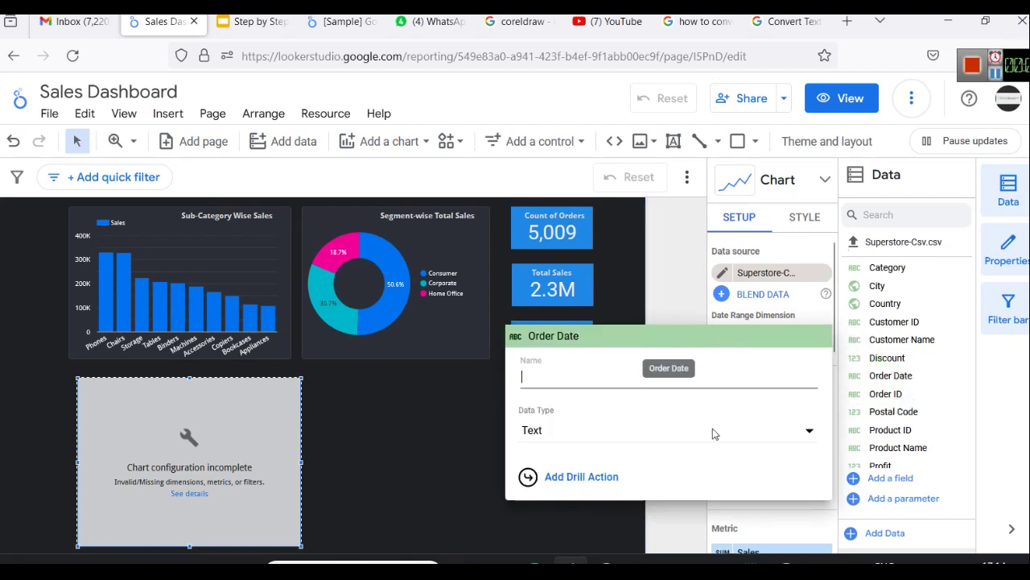
click(664, 437)
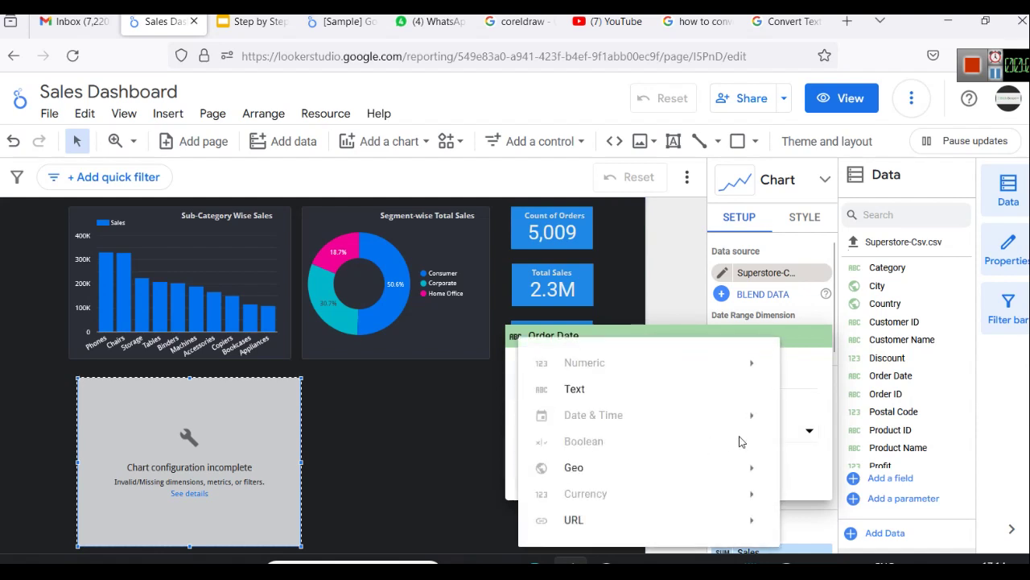
mouse_move(628, 419)
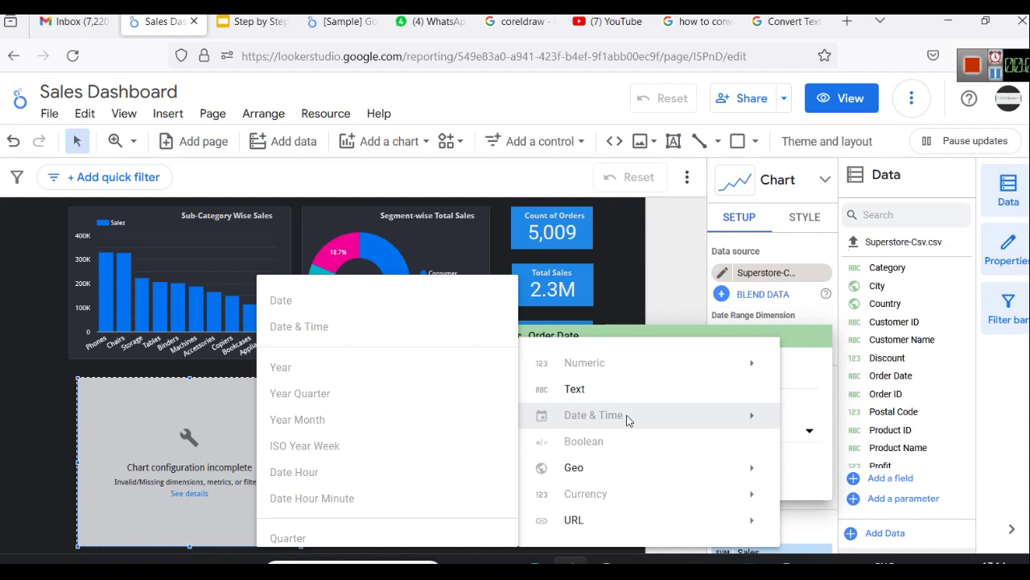
click(670, 287)
click(662, 293)
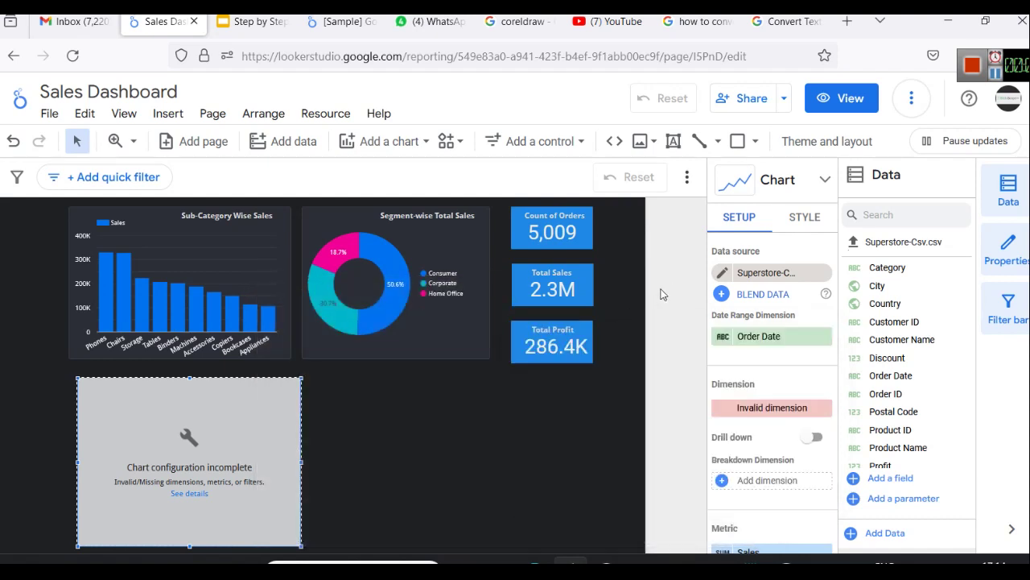
click(824, 336)
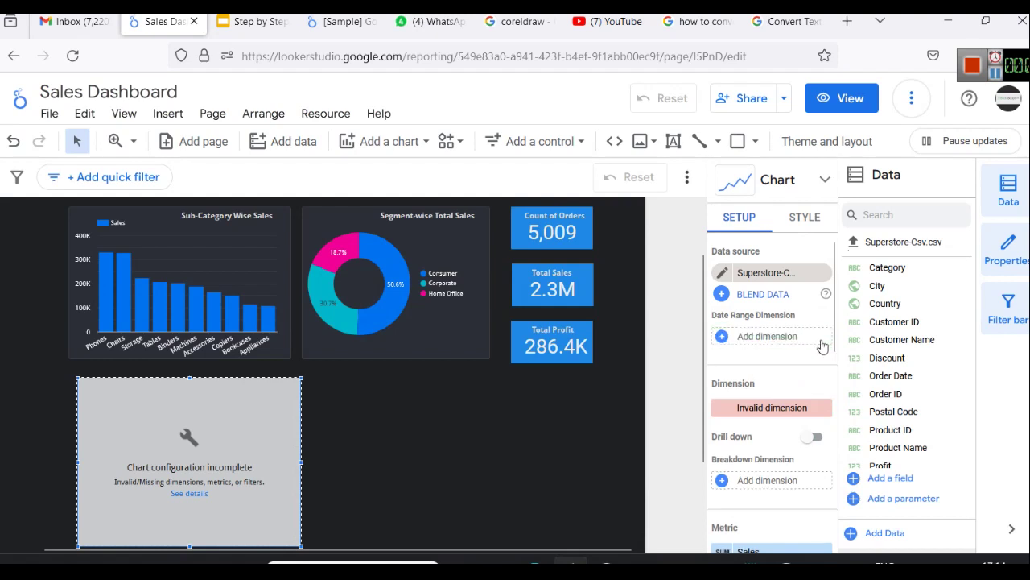
Start a new calculated field, search the available fields for "order" and insert Order Date into the formula
click(893, 479)
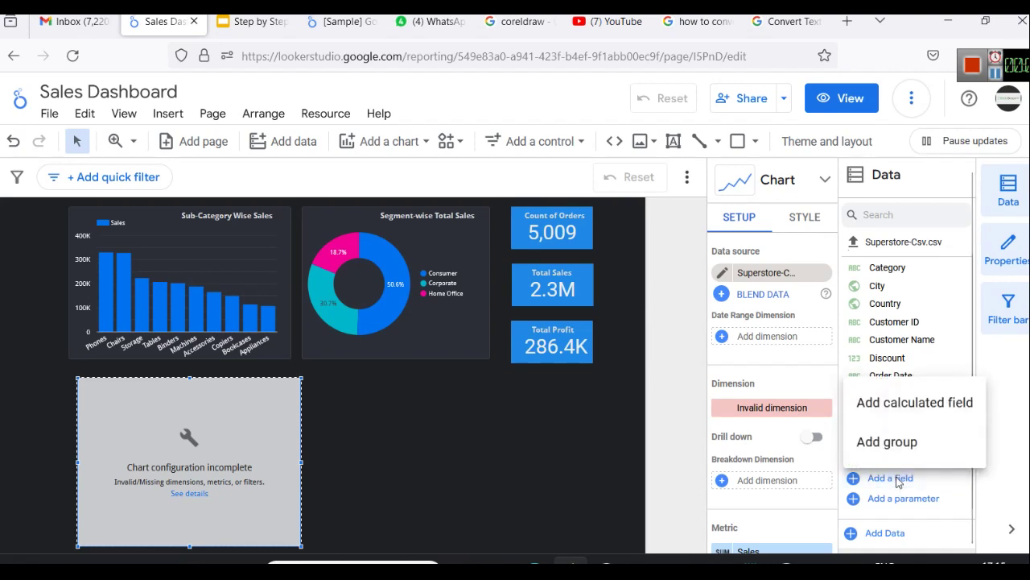
click(905, 405)
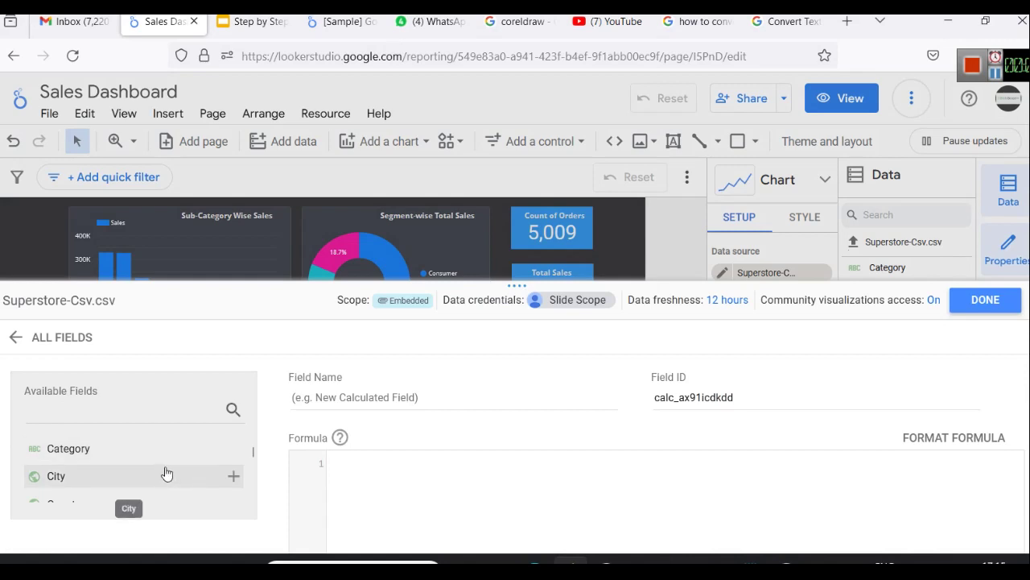
scroll(145, 474, down, 5)
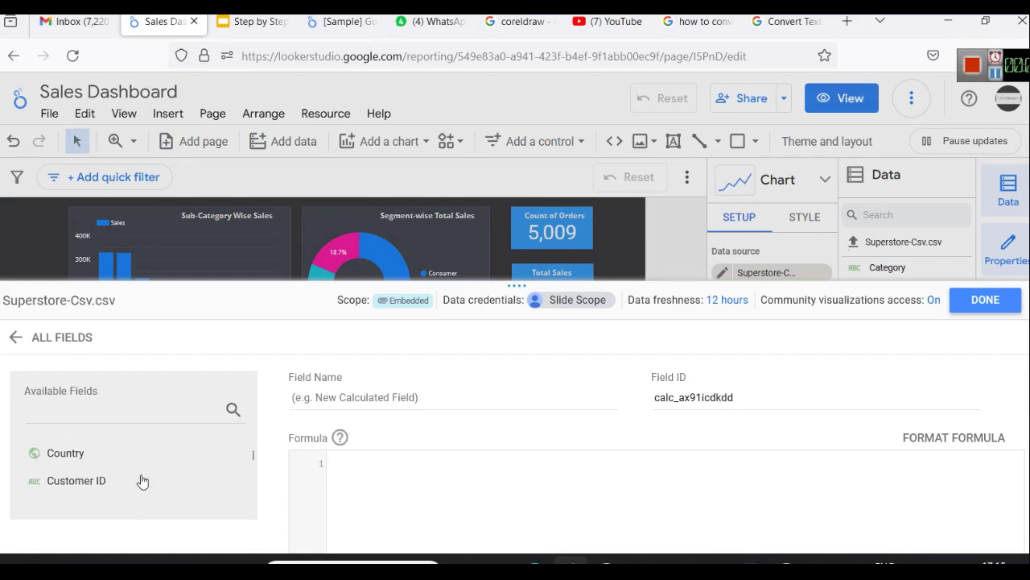
scroll(141, 479, down, 3)
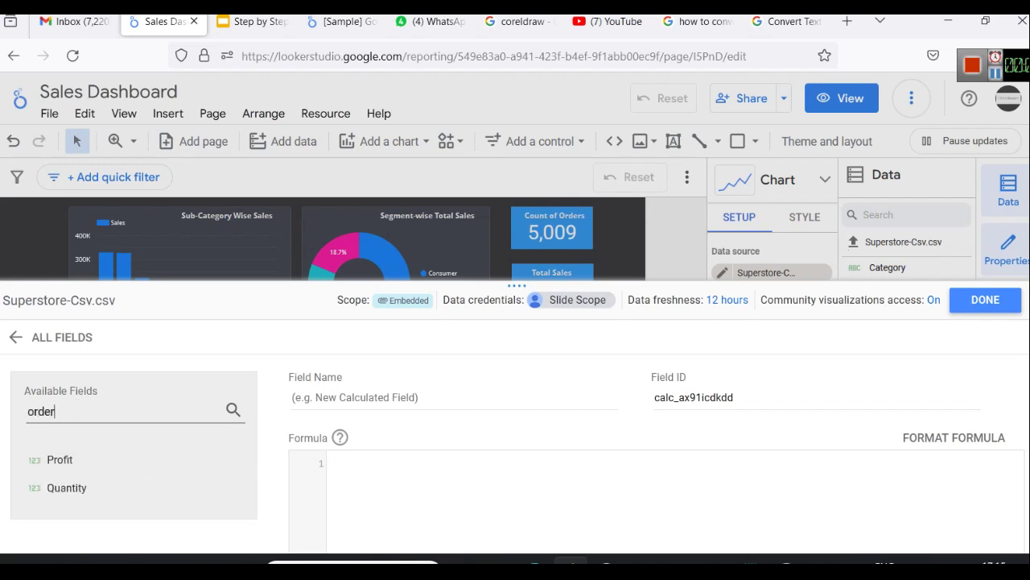
click(191, 460)
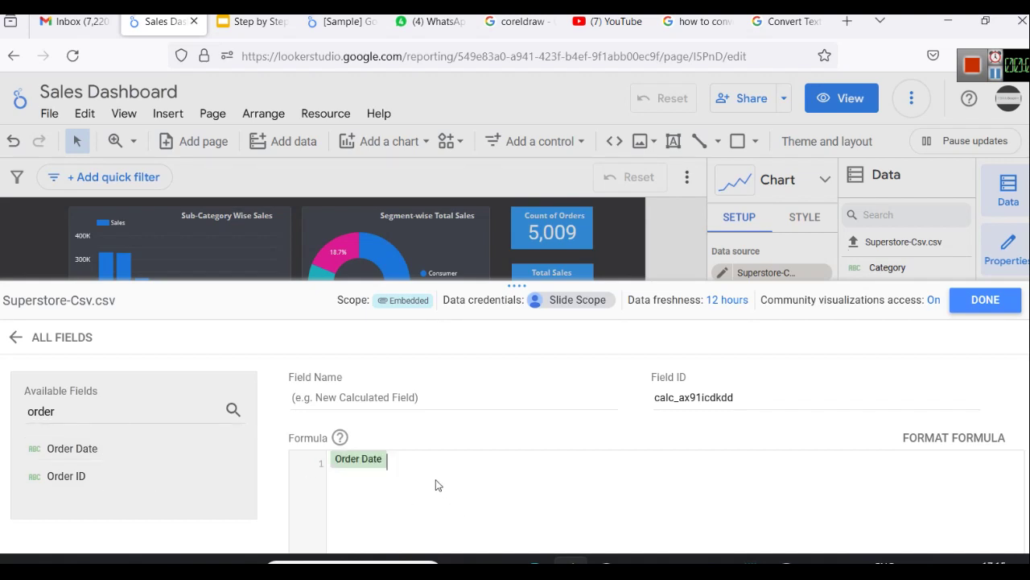
Name the calculated field dt_Order_date
click(385, 399)
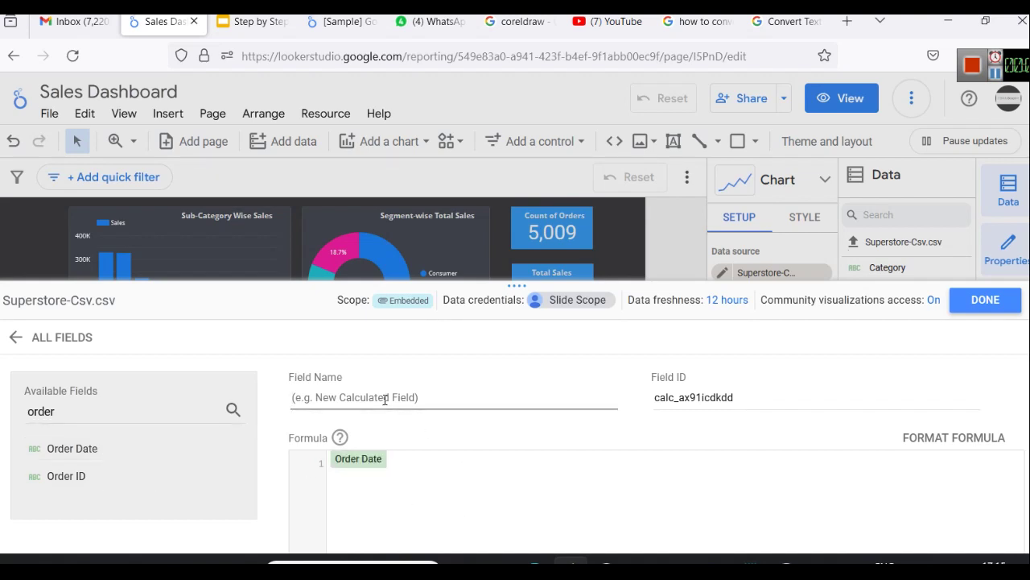
text(O)
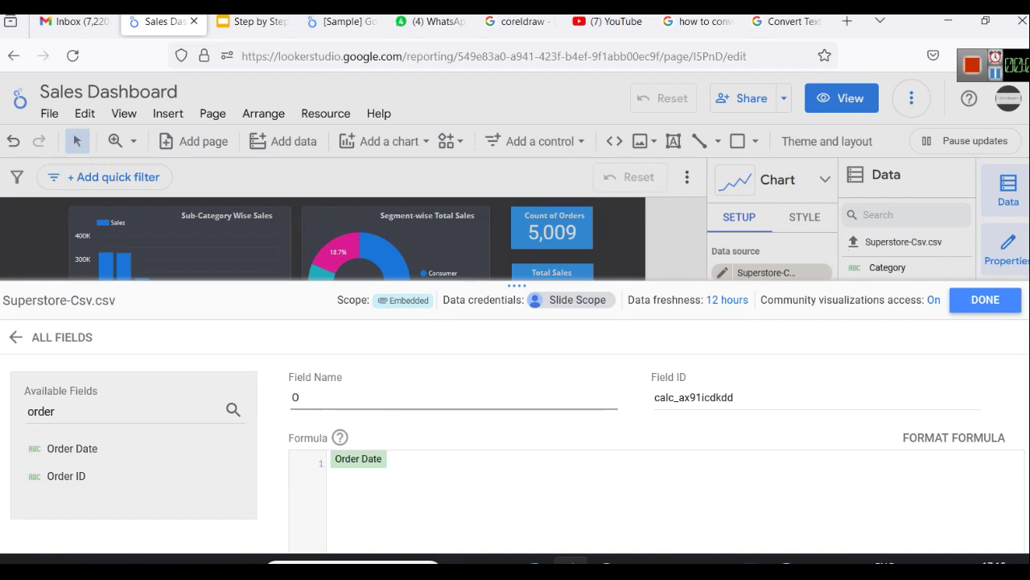
key(BackSpace)
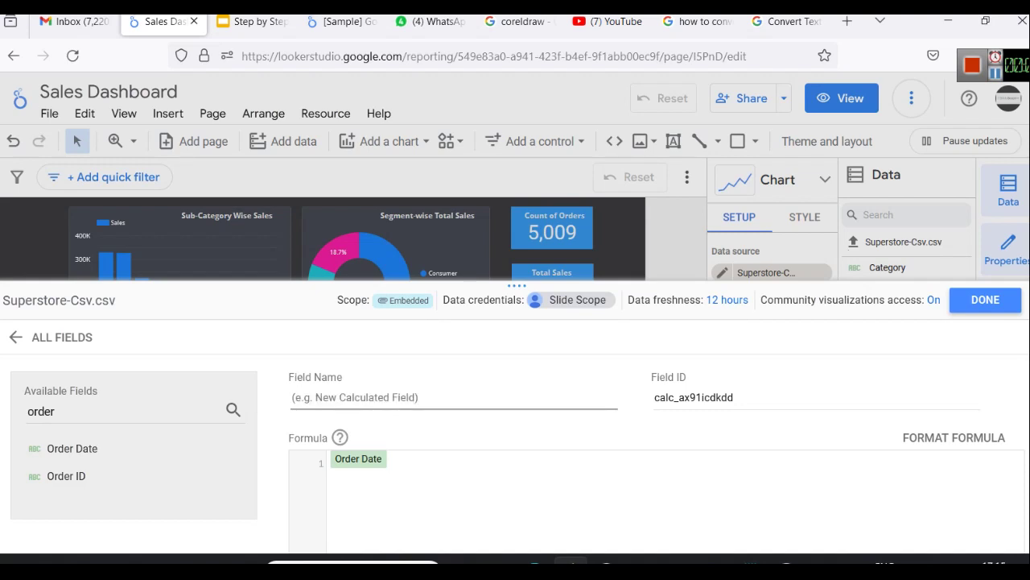
text(dt_Order_date)
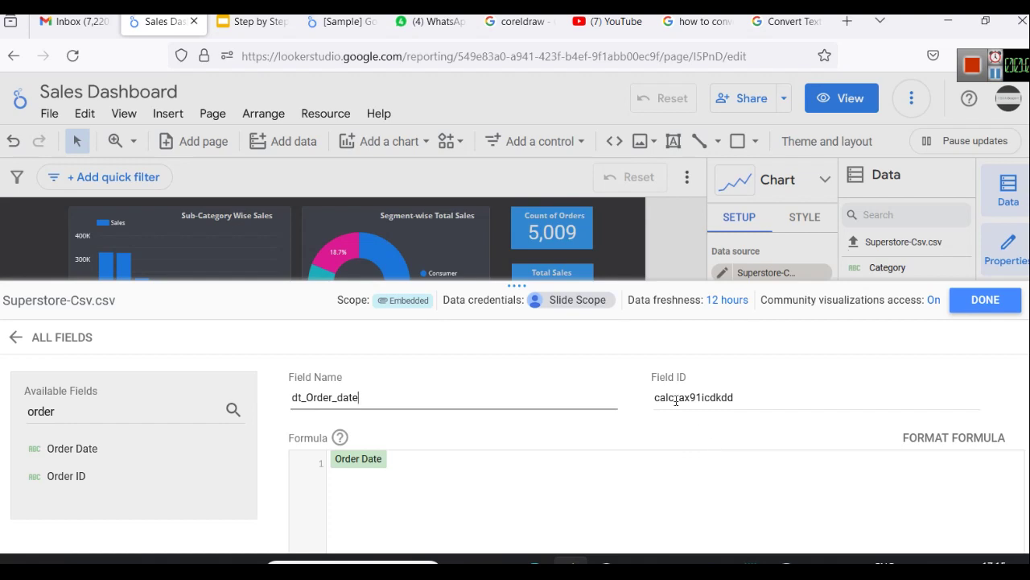
Replace the dt_Order_date formula with the template PARSE_DATE("%Y-%m-%d", field)
click(481, 468)
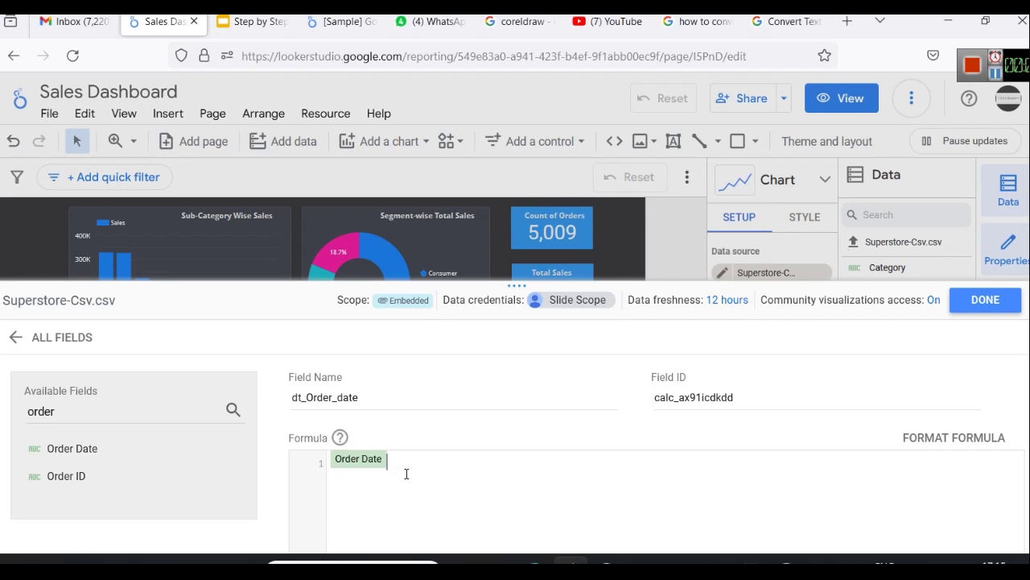
key(ctrl+a)
text(PARSE_DATE("%Y-%m-%d", field))
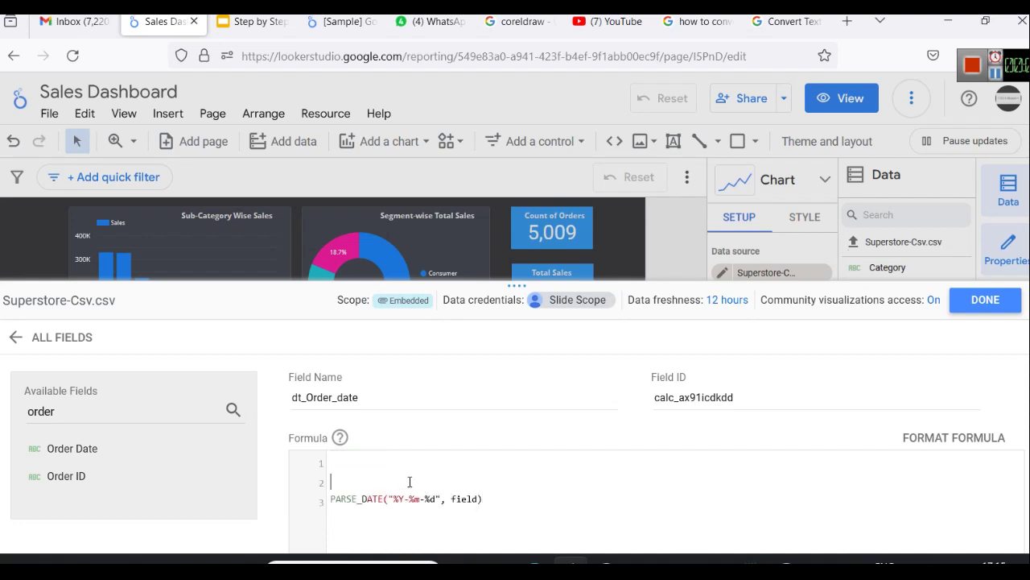
Remove the blank lines and leading spaces before PARSE_DATE so the dt_Order_date formula starts on line 1
key(Down)
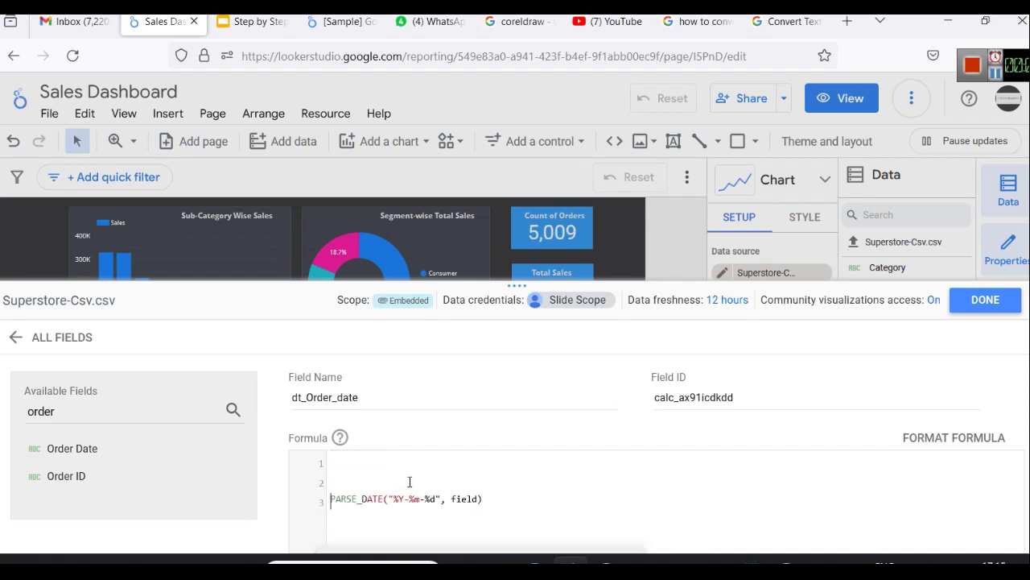
key(BackSpace)
key(BackSpace)
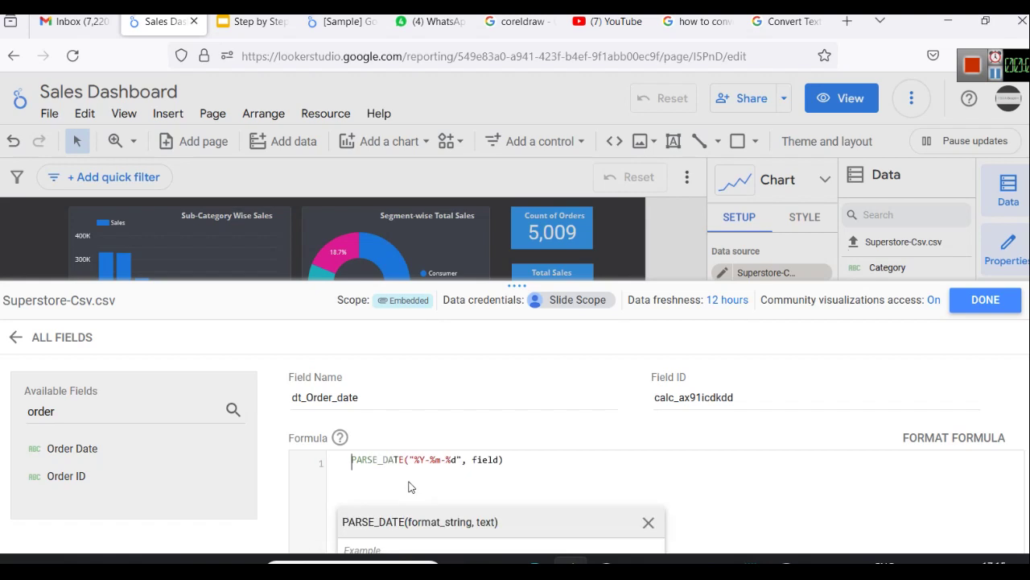
key(BackSpace)
key(BackSpace)
key(BackSpace)
key(BackSpace)
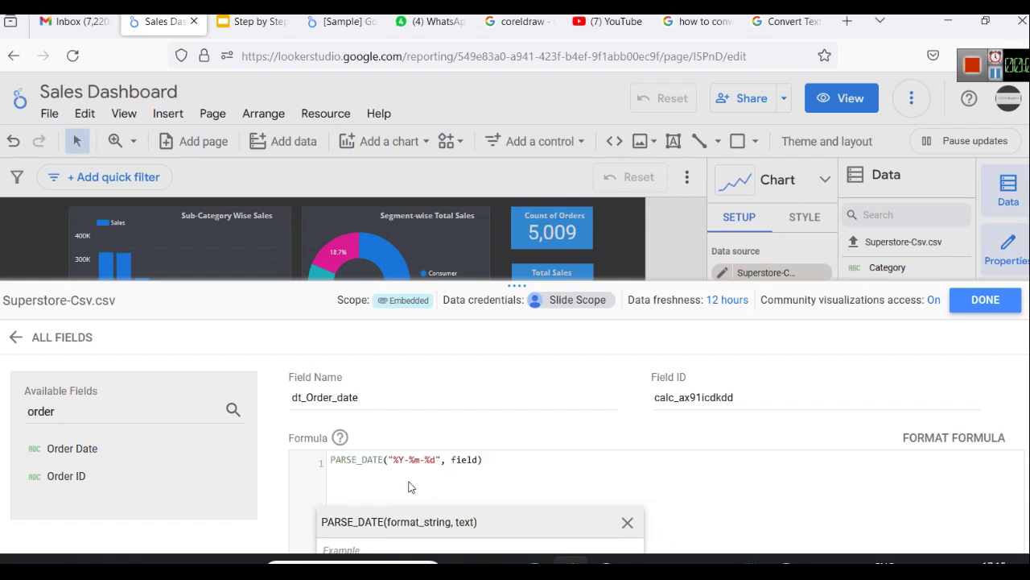
Replace the placeholder "field" in the PARSE_DATE formula with the Order Date field
scroll(602, 450, down, 3)
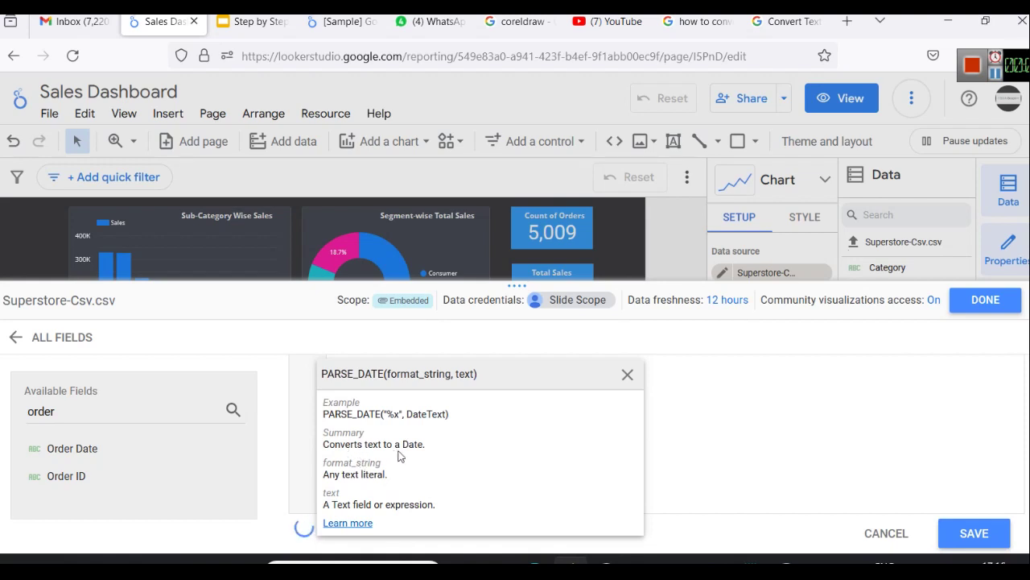
scroll(407, 458, up, 1)
scroll(407, 458, down, 1)
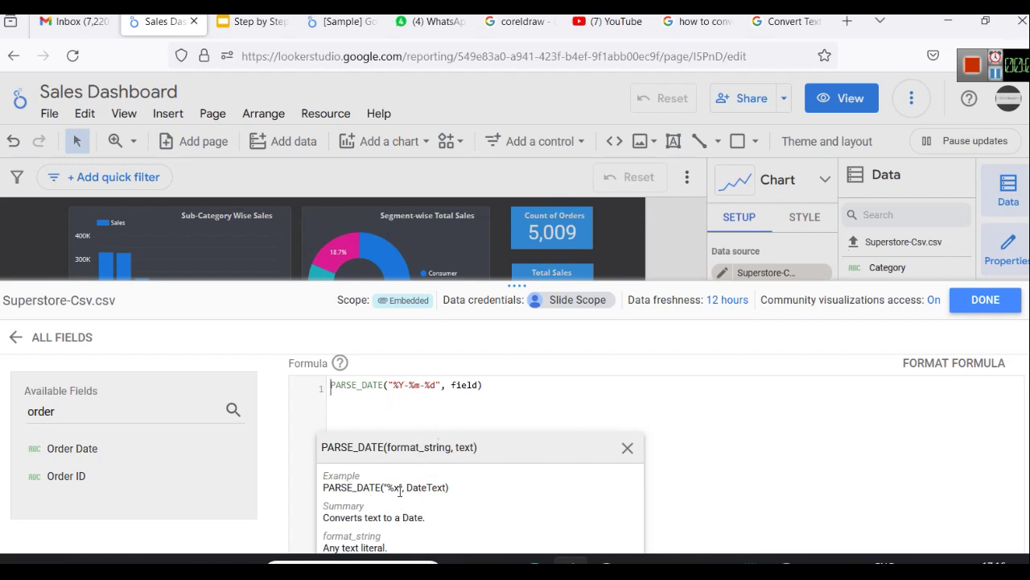
double_click(469, 386)
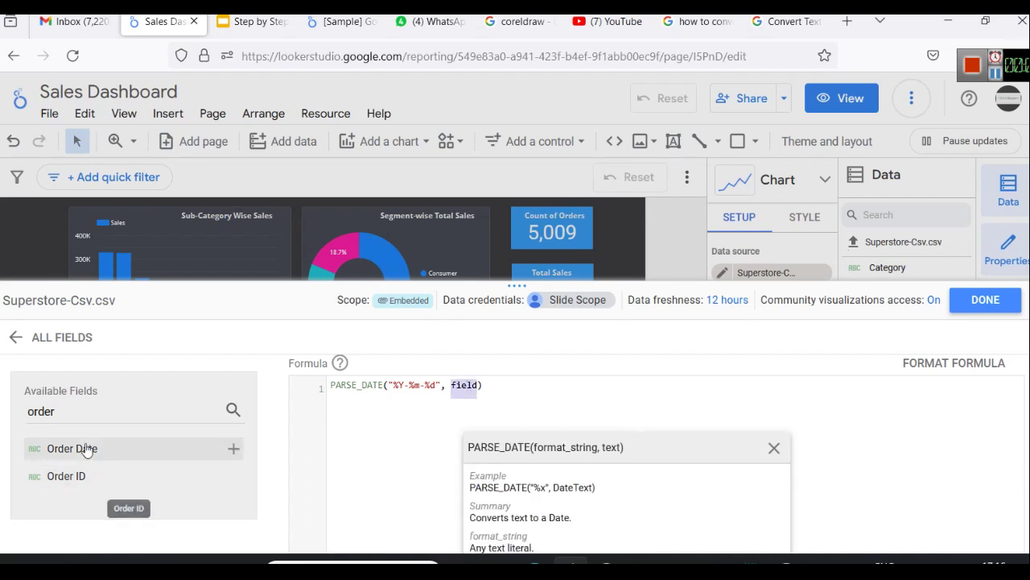
drag(81, 447, 460, 387)
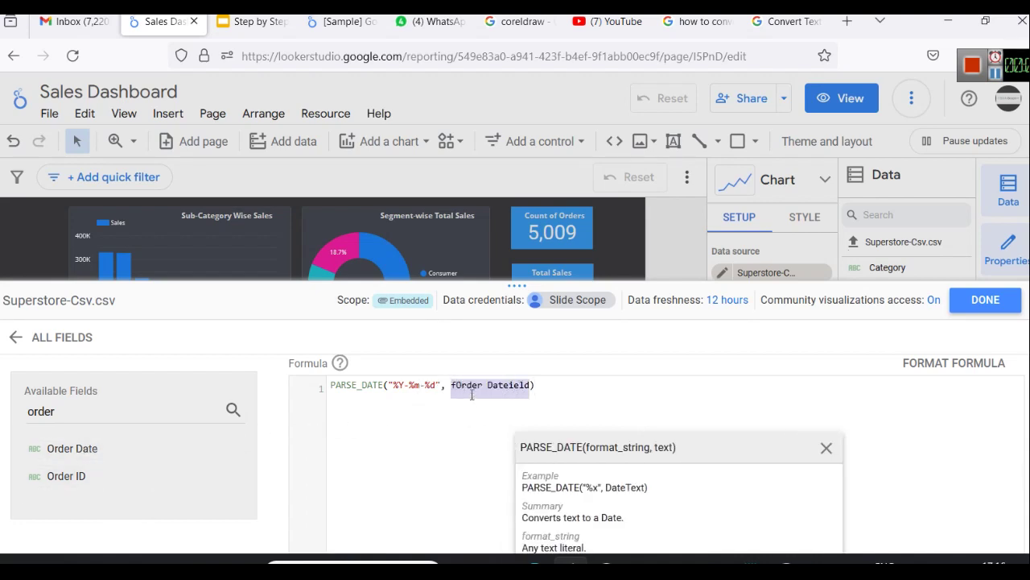
triple_click(462, 385)
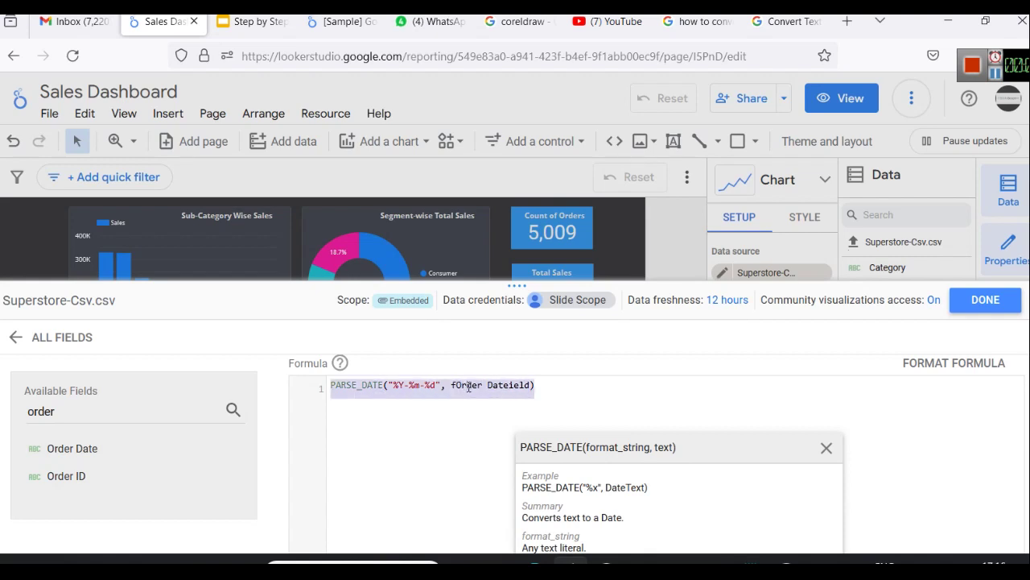
key(End)
drag(531, 384, 455, 387)
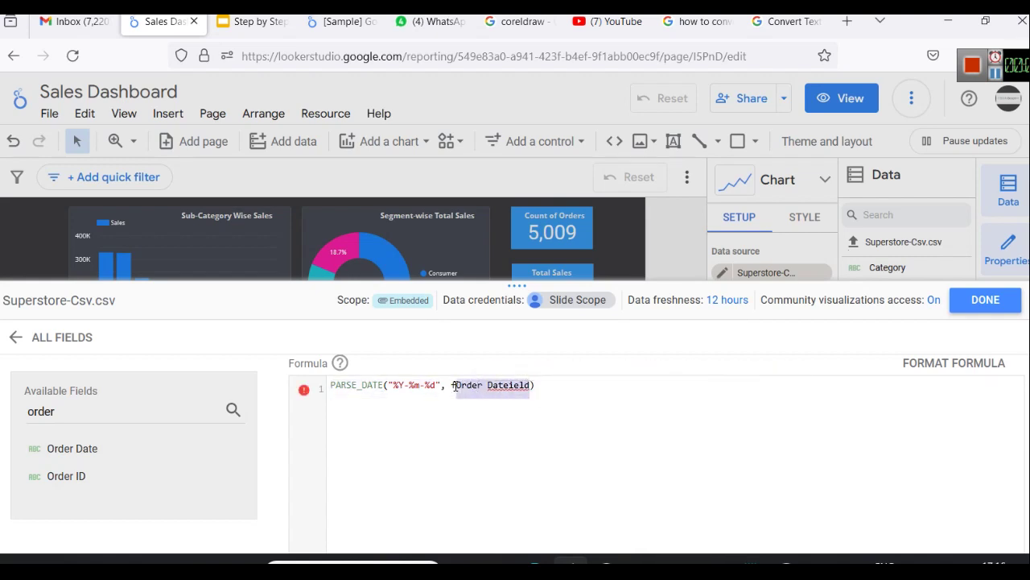
key(BackSpace)
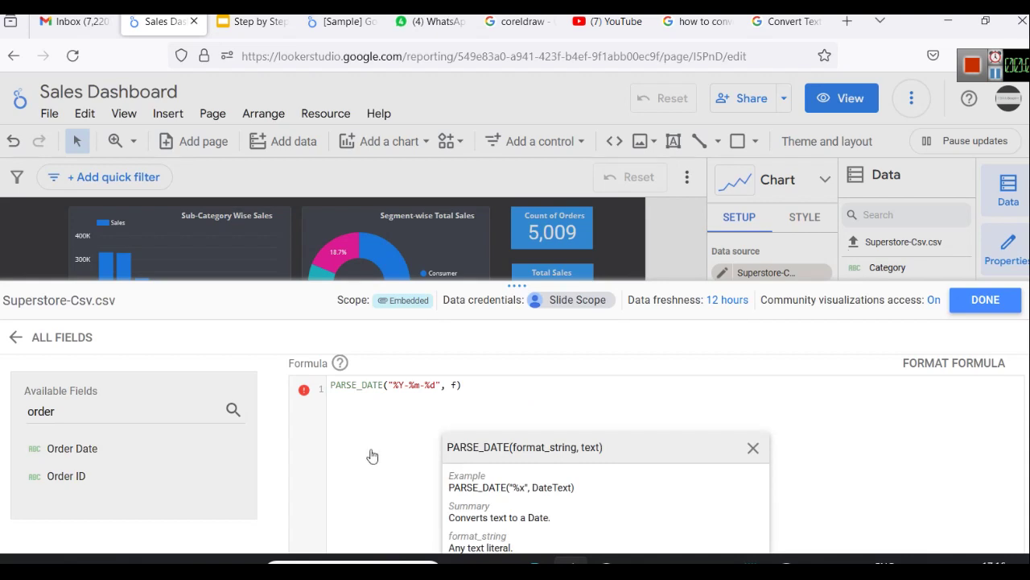
key(BackSpace)
drag(72, 448, 453, 395)
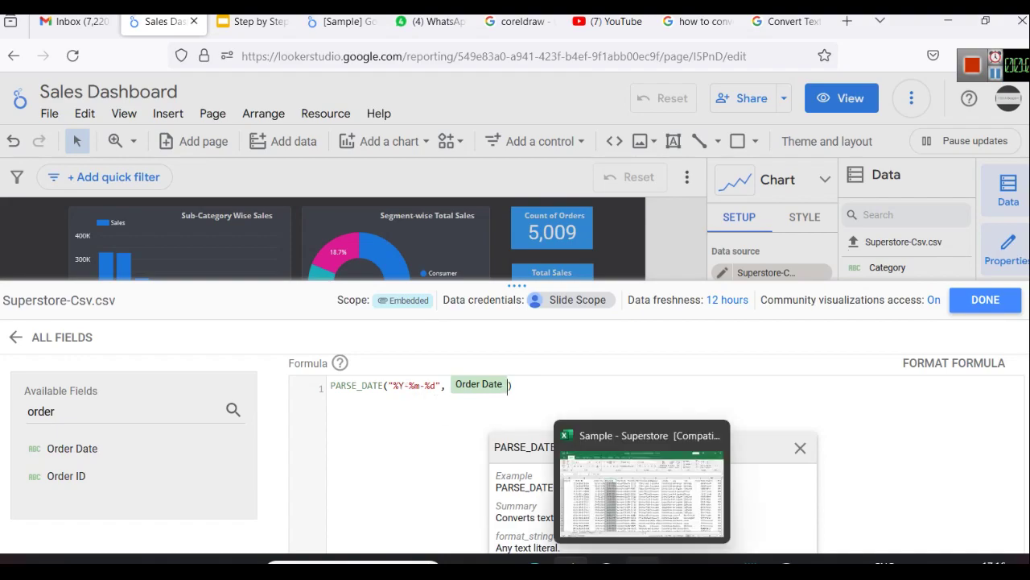
Check the date format of the Order Date column in the Sample - Superstore workbook in Excel, and return to the report
click(644, 561)
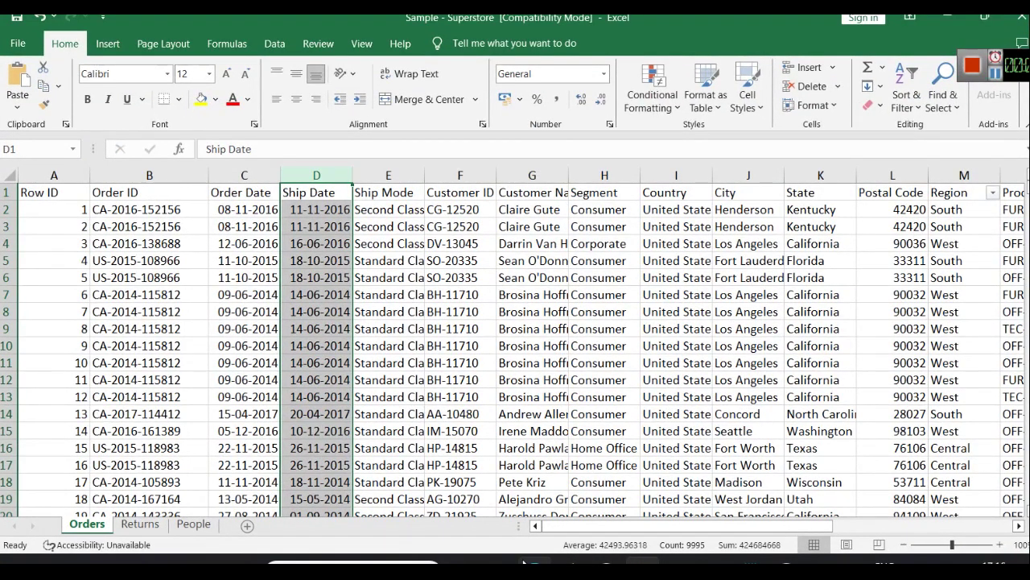
click(261, 223)
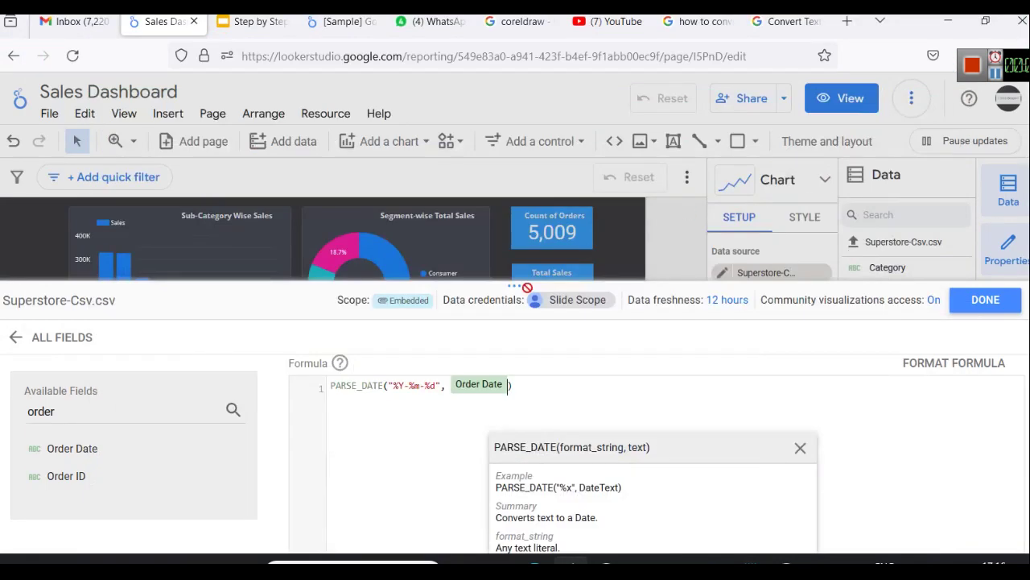
click(947, 16)
Change the format string in the dt_Order_date formula to "%d-%m-%Y" and close the field editor
click(406, 385)
key(BackSpace)
text(d)
key(Right)
key(Right)
key(Right)
key(Right)
key(Right)
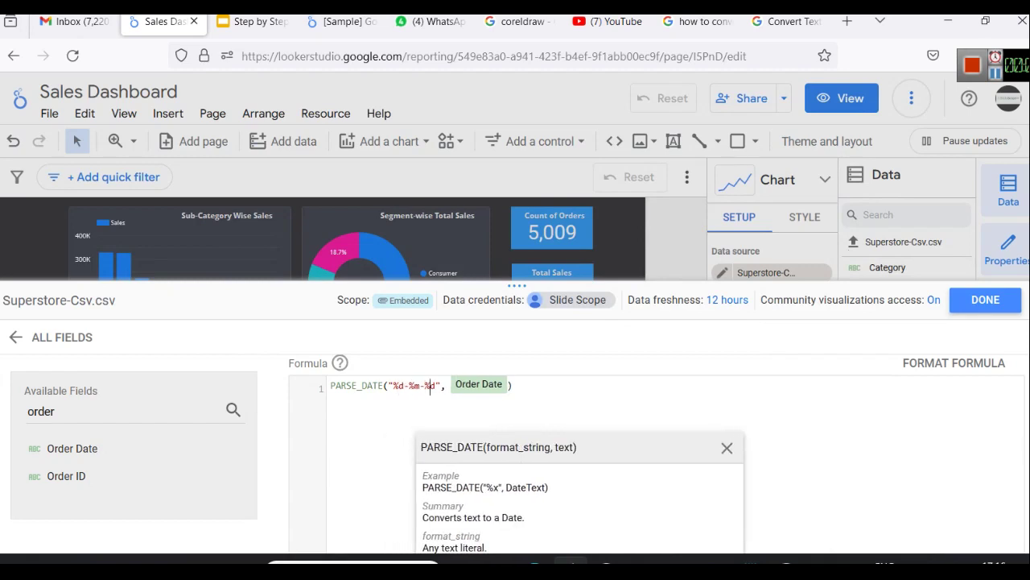
key(Right)
key(BackSpace)
text(Y)
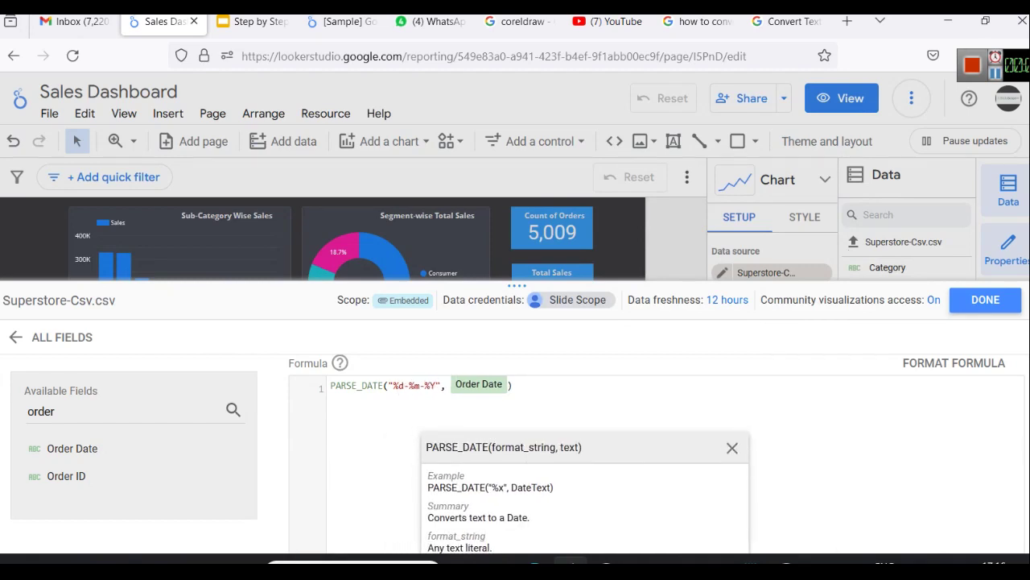
key(End)
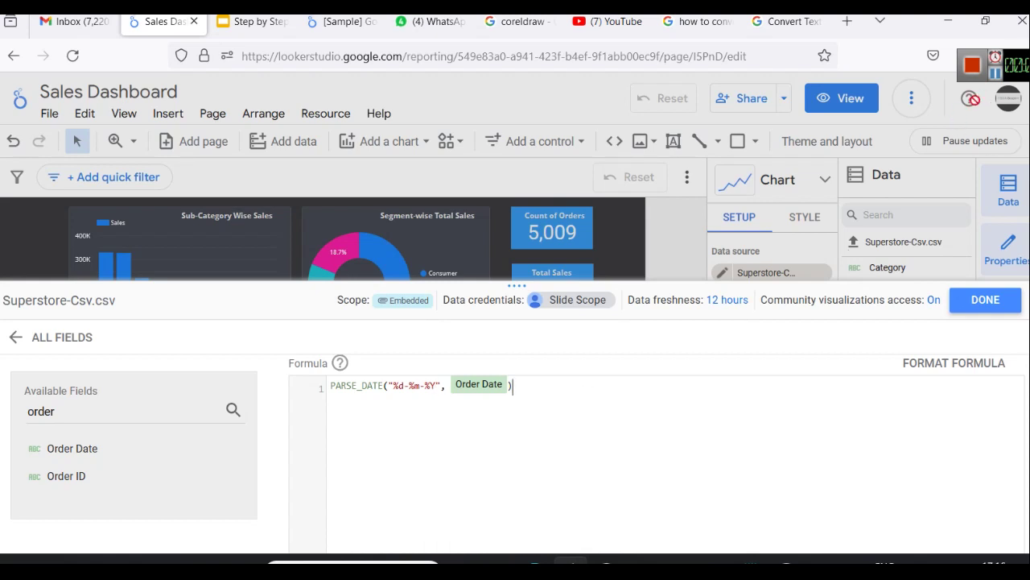
click(994, 304)
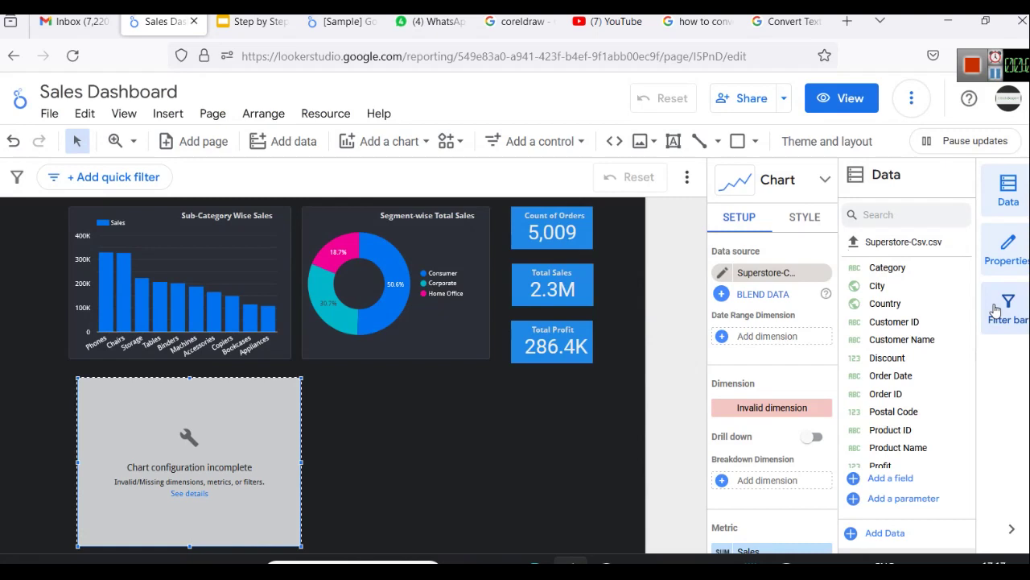
Start another calculated field in the Superstore-Csv.csv data source and name it dt_Shipped_date
scroll(874, 363, down, 2)
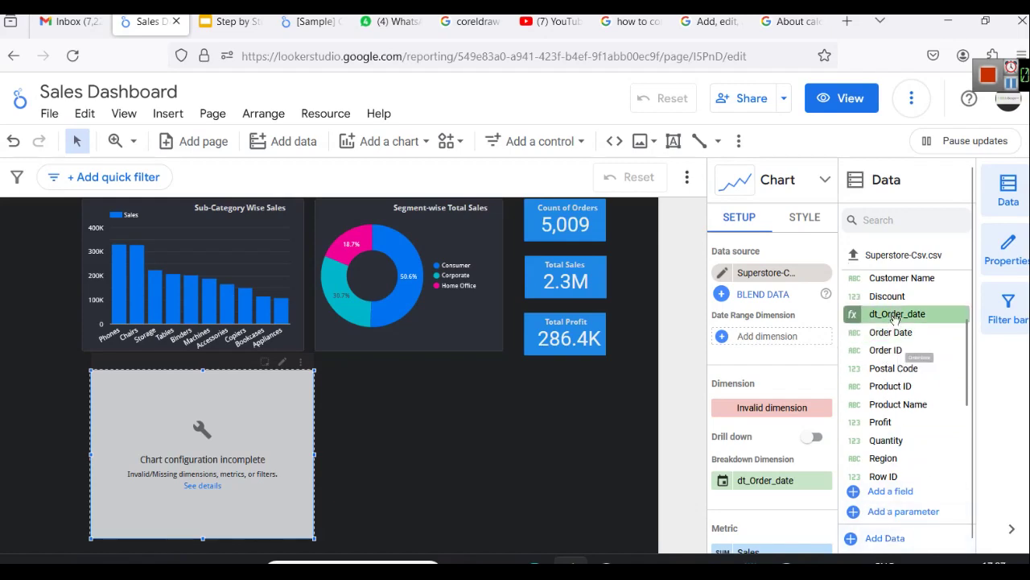
click(893, 506)
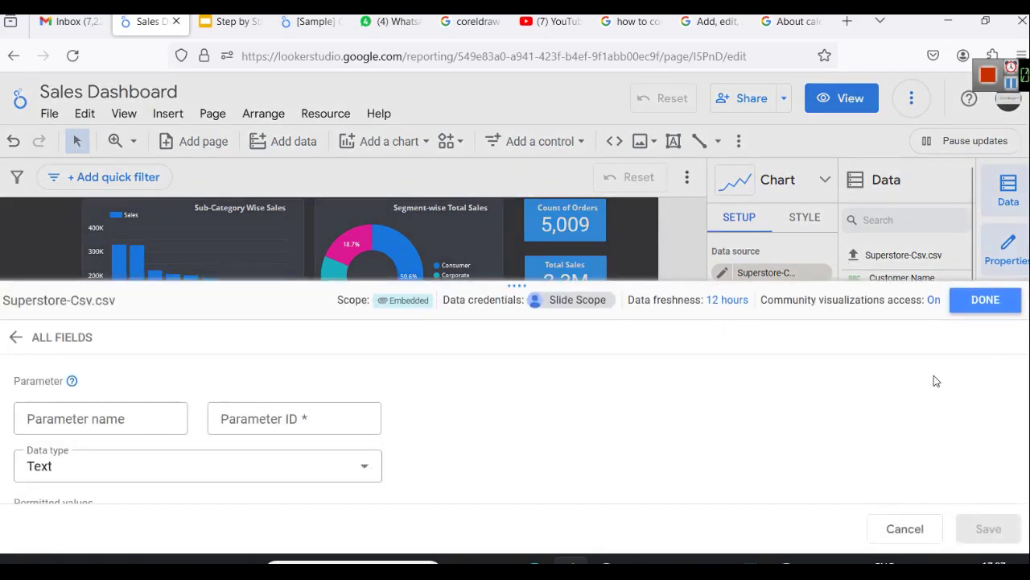
click(910, 529)
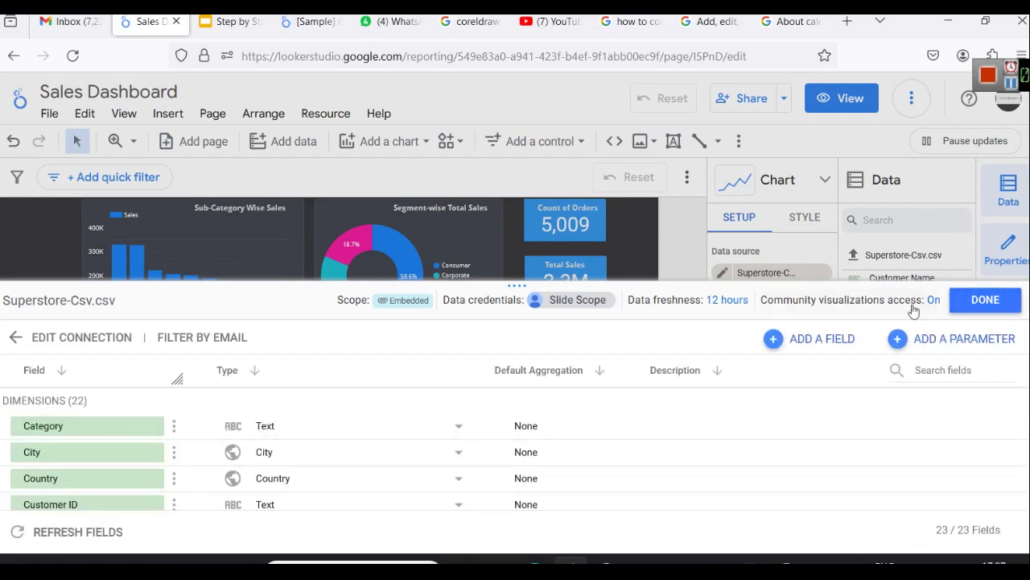
click(793, 340)
click(809, 359)
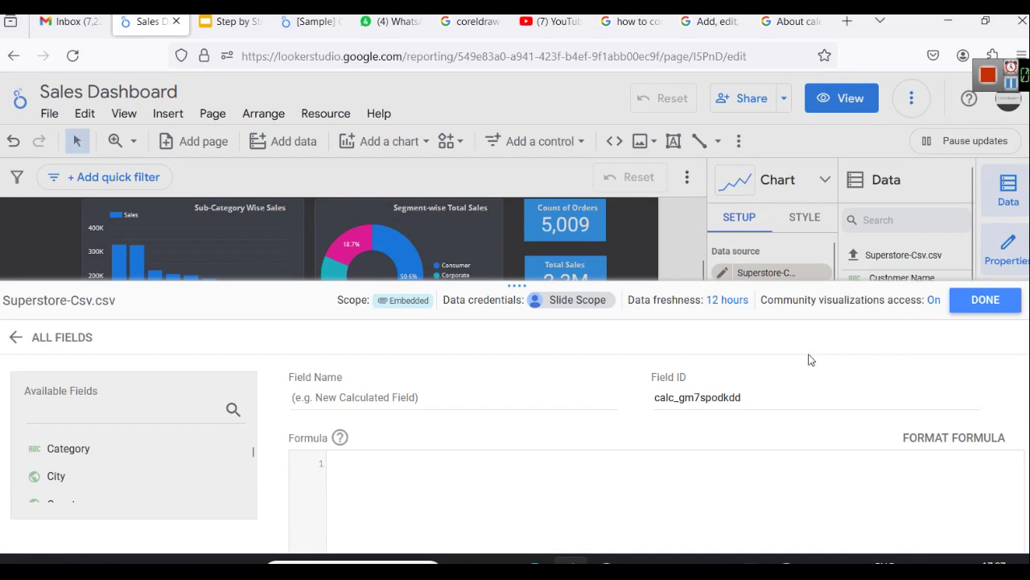
click(365, 395)
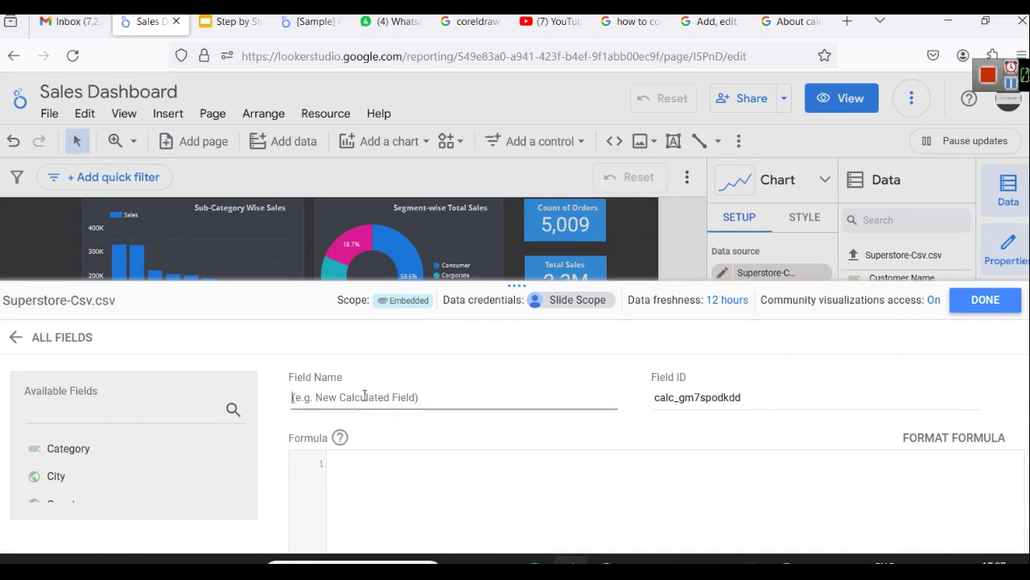
text(dt_S)
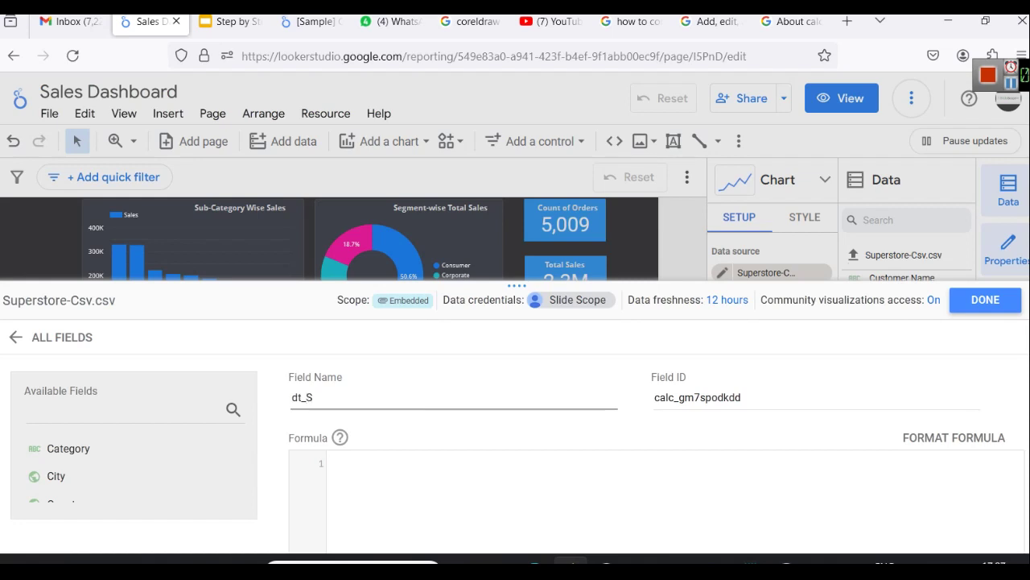
text(hipped_date)
Enter the template PARSE_DATE("%Y-%m-%d", field) as the dt_Shipped_date formula, removing the blank lines before it
click(369, 493)
text(PARSE_DATE("%Y-%m-%d", field))
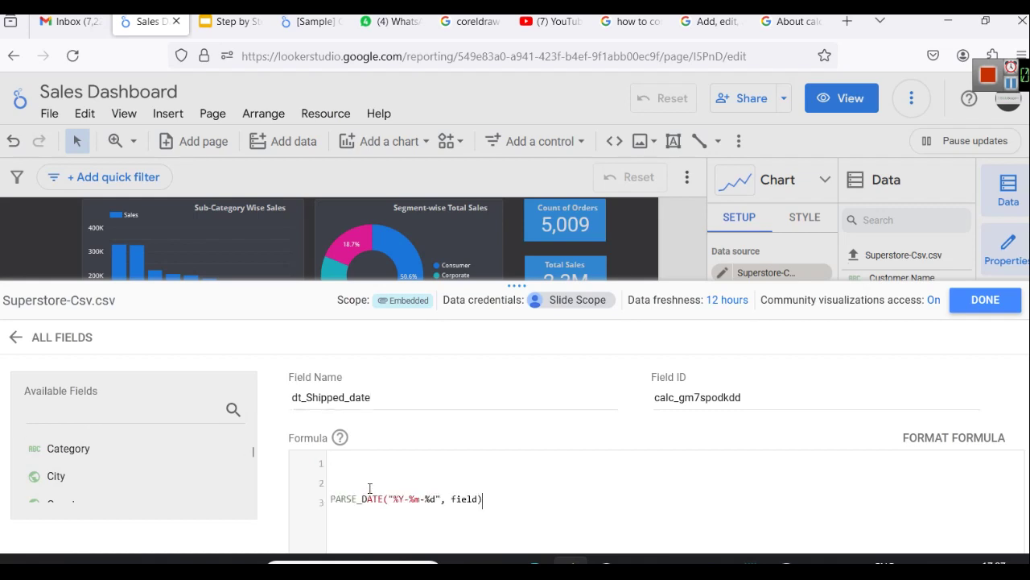
click(350, 479)
key(Down)
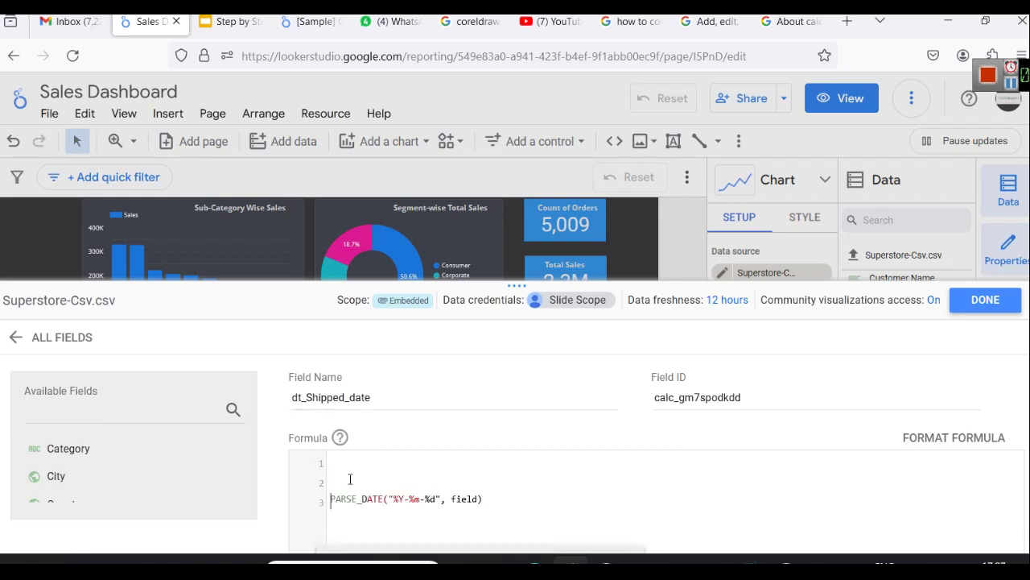
key(BackSpace)
key(BackSpace)
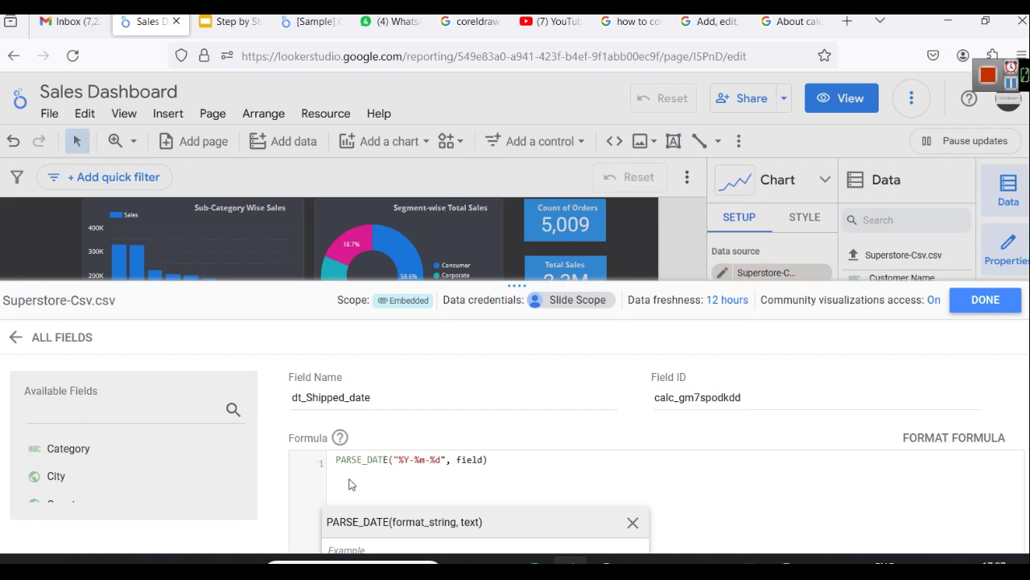
Change the format string in the dt_Shipped_date formula to "%d-%m-%Y"
click(400, 489)
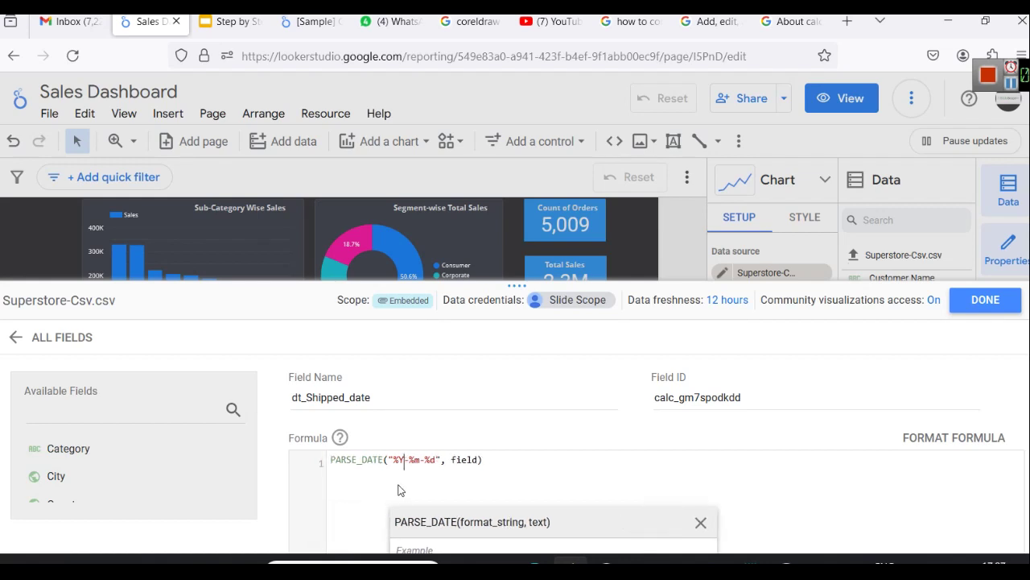
key(BackSpace)
text(d)
key(Right)
key(Right)
key(Right)
key(Right)
key(Right)
key(Right)
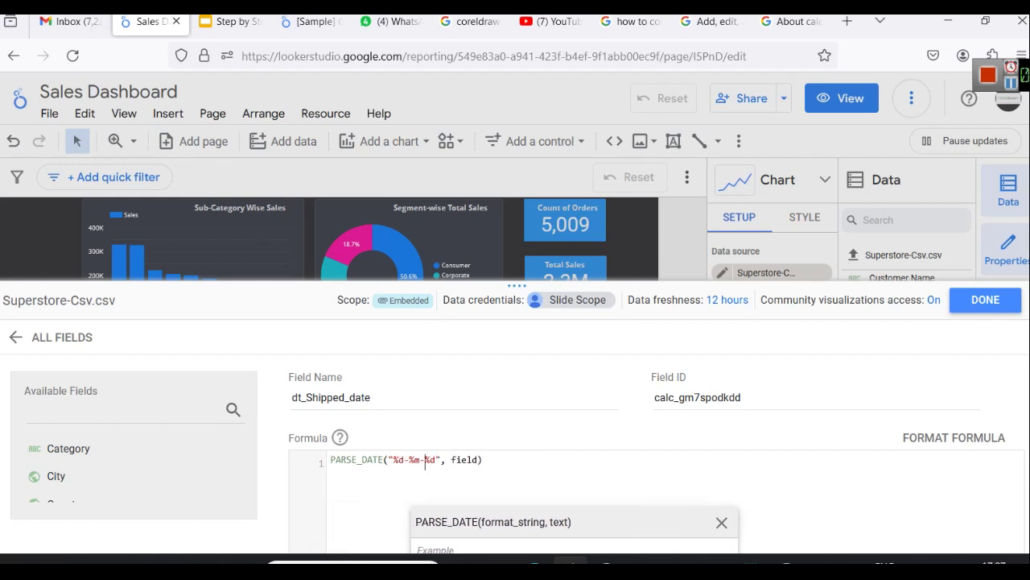
key(BackSpace)
text(Y)
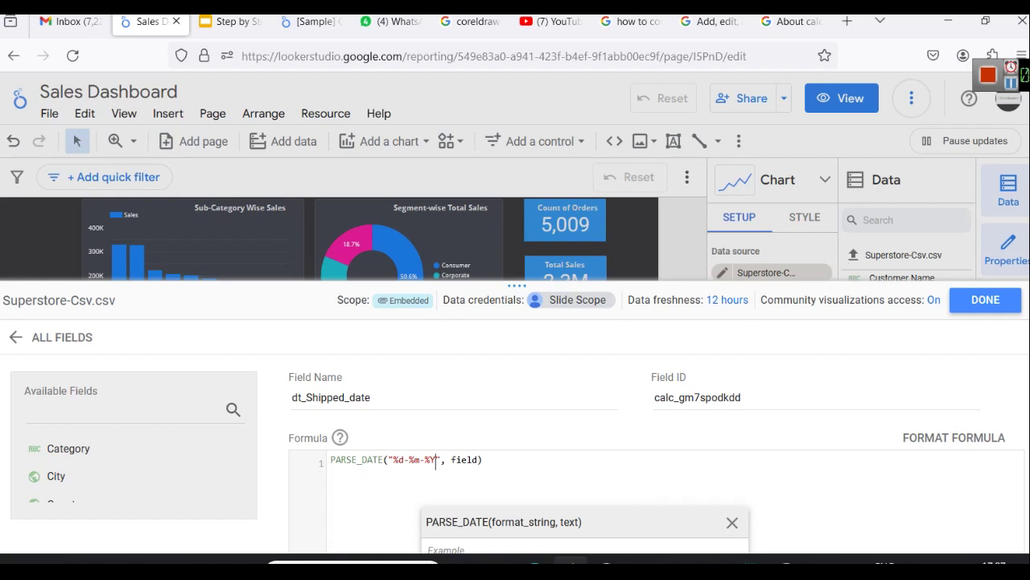
click(530, 464)
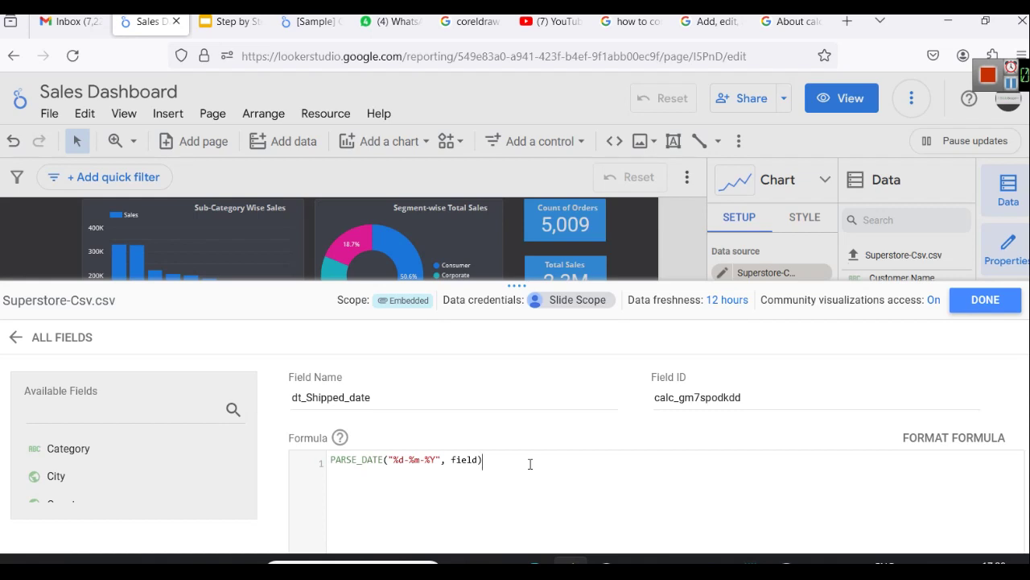
Replace the placeholder "field" in the dt_Shipped_date formula with Ship Date, searching the available fields for "ship"
click(84, 411)
double_click(468, 460)
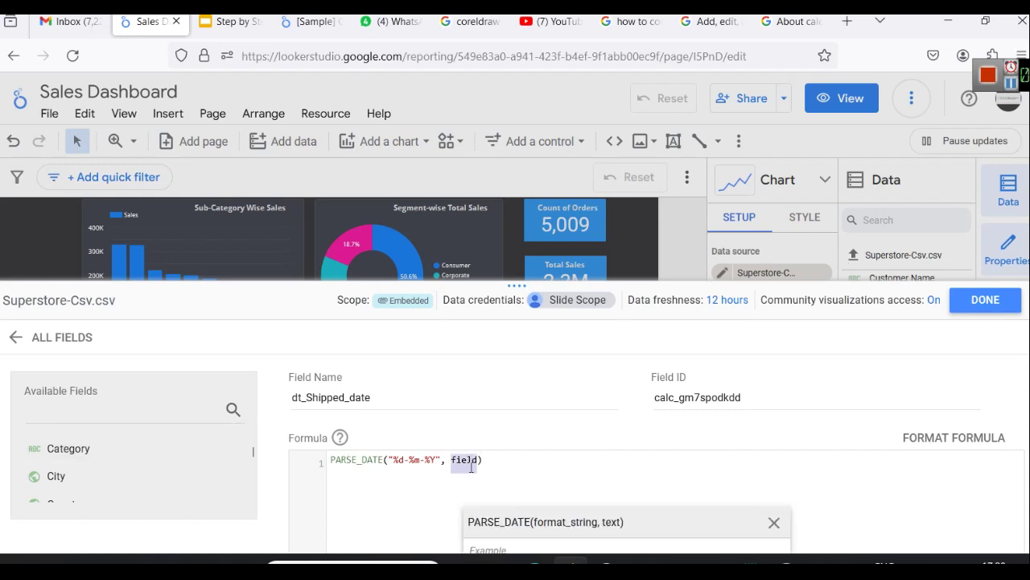
key(BackSpace)
click(145, 417)
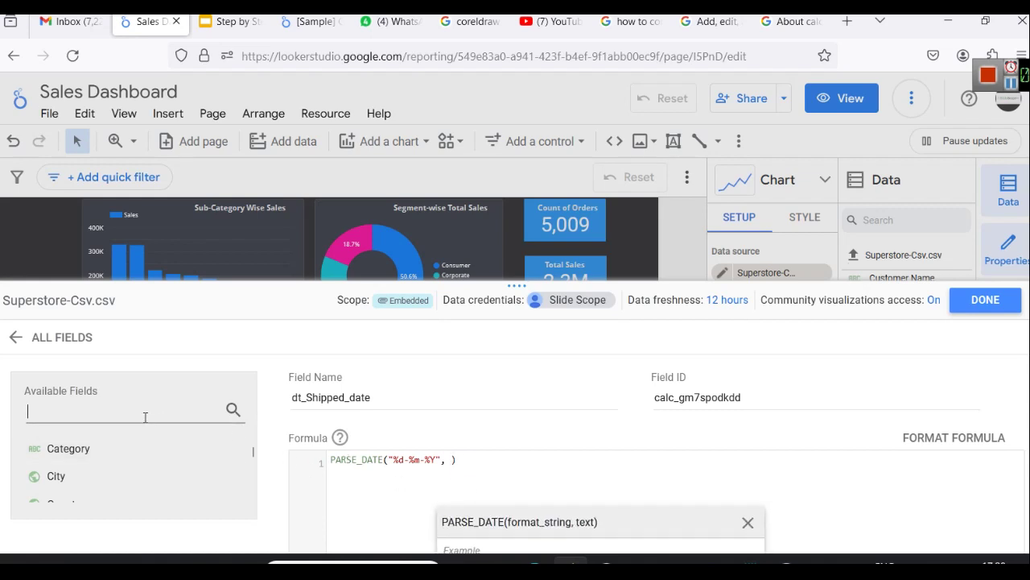
text(shipp)
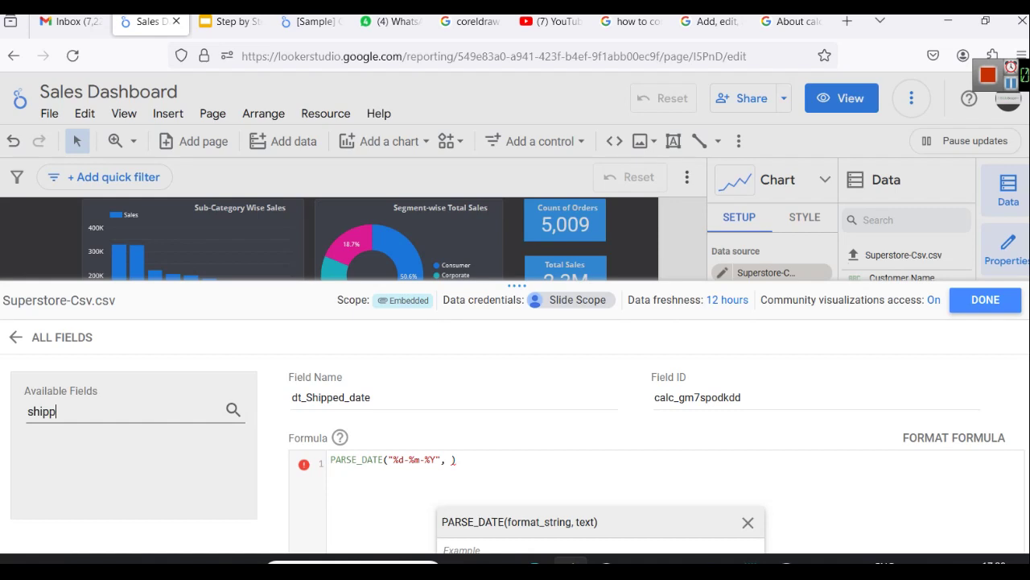
key(BackSpace)
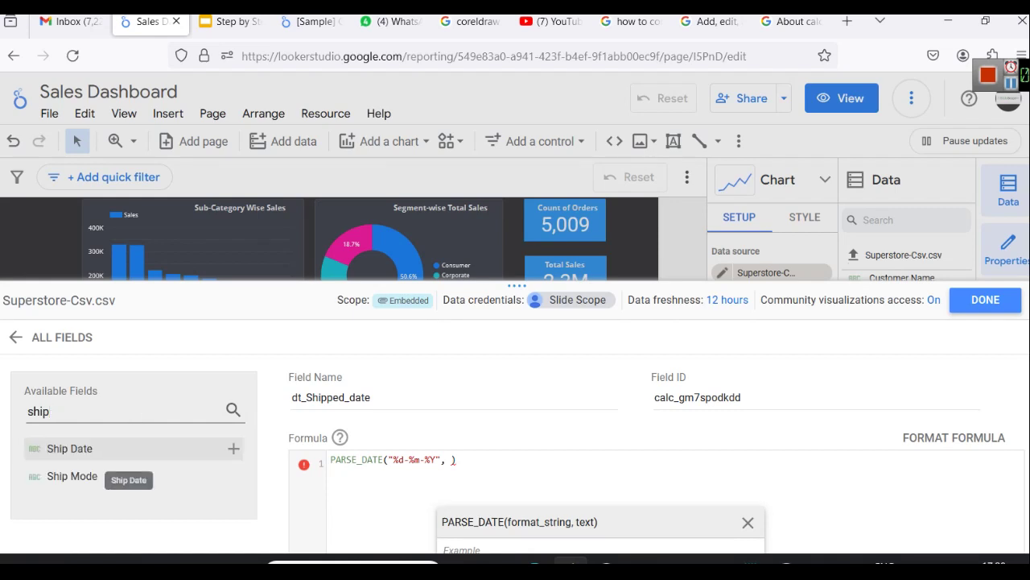
drag(69, 449, 455, 468)
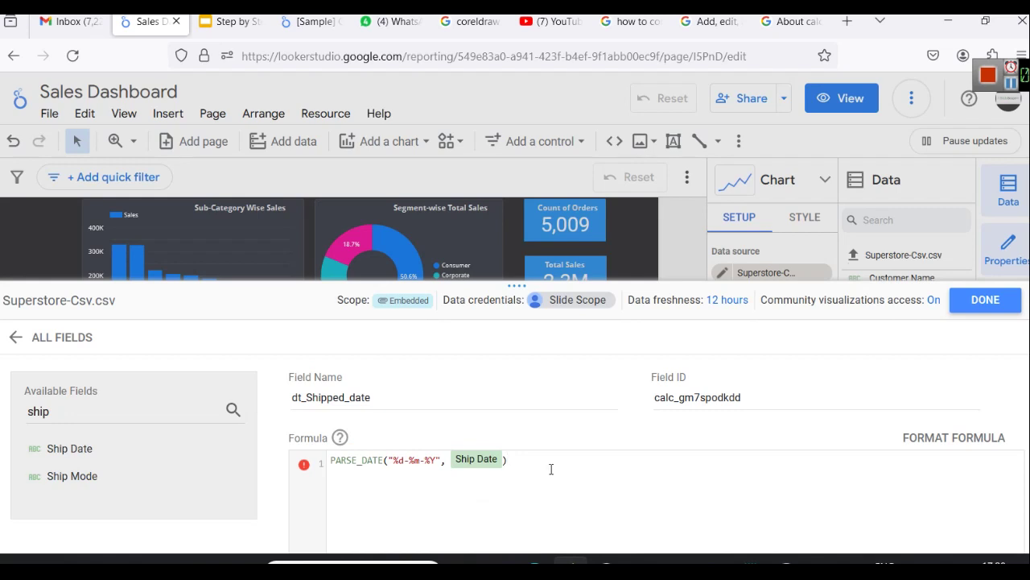
Format the dt_Shipped_date formula, save the calculated field, and close the Superstore-Csv.csv data source editor
click(1006, 436)
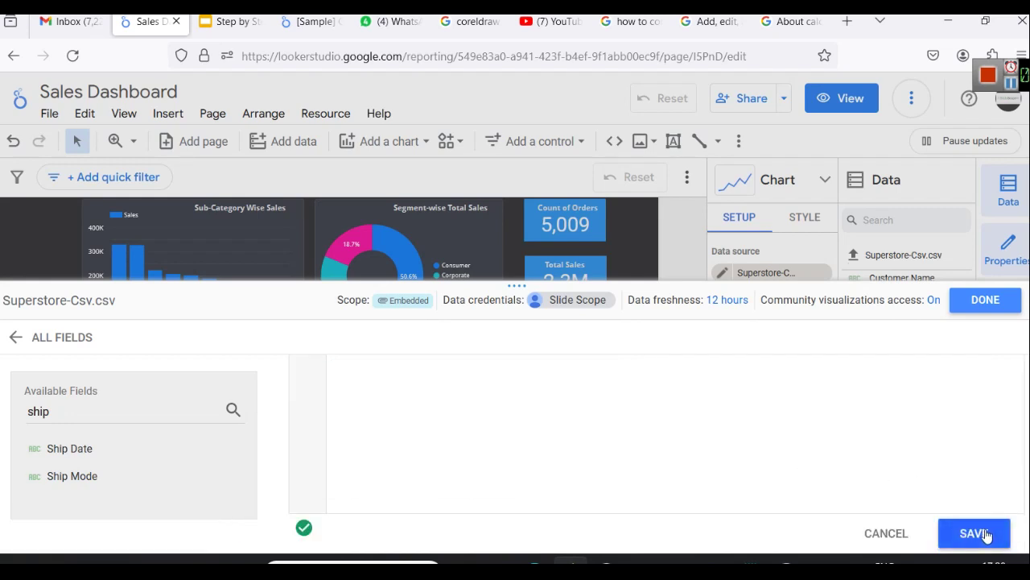
click(974, 533)
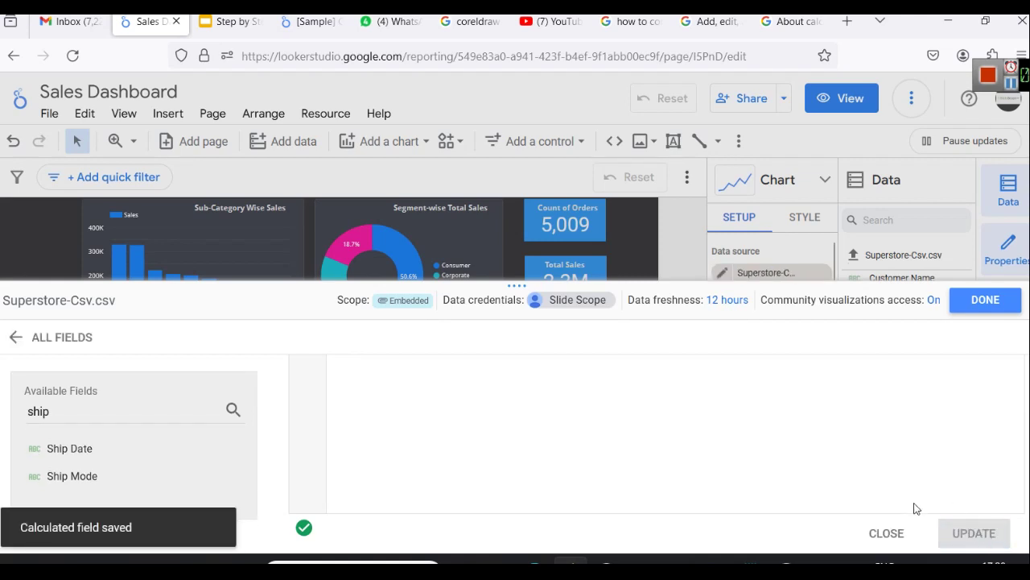
click(895, 536)
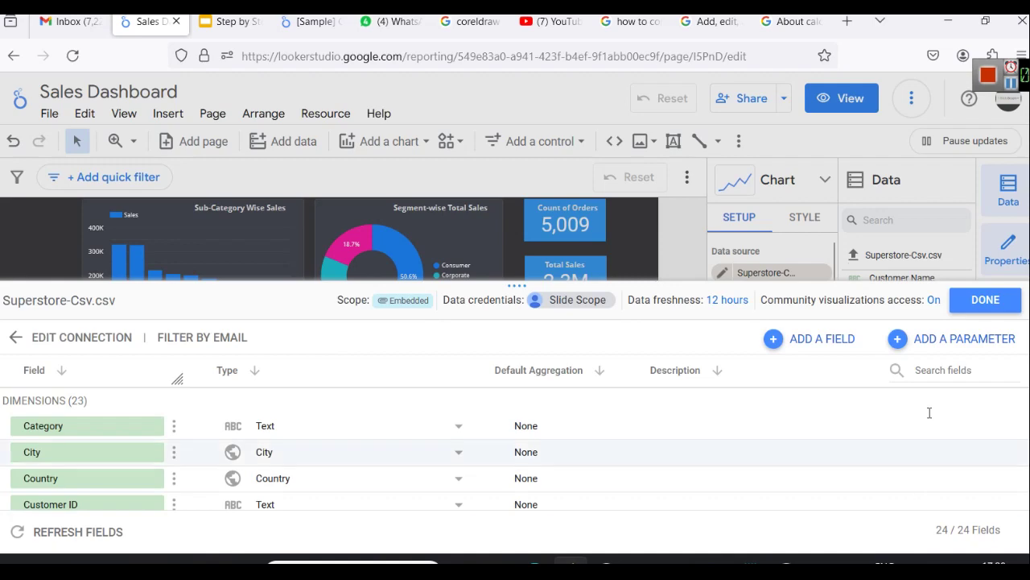
click(985, 300)
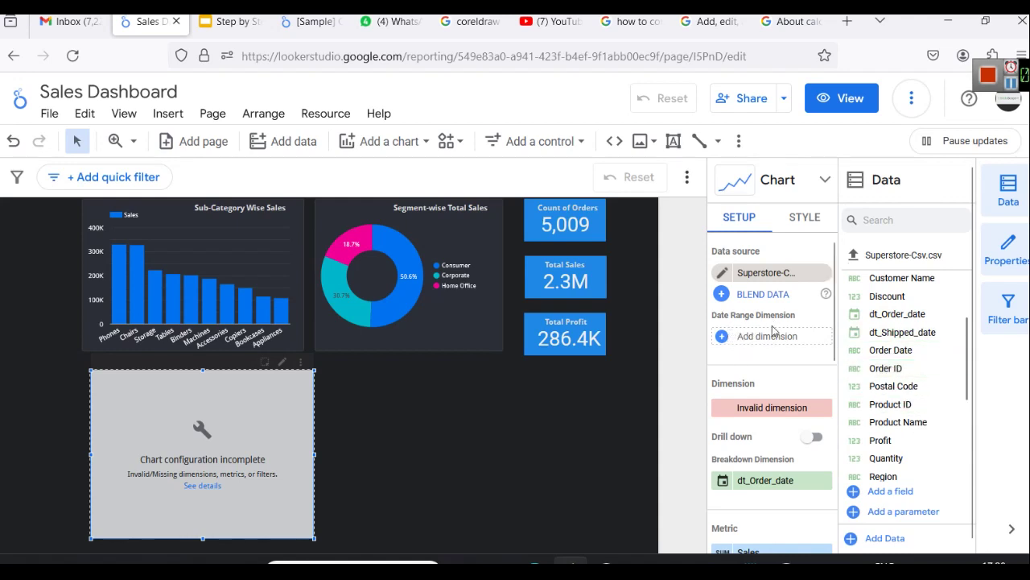
Try to add dt_Order_date as the time series chart's date range dimension and refresh the report
drag(885, 314, 803, 335)
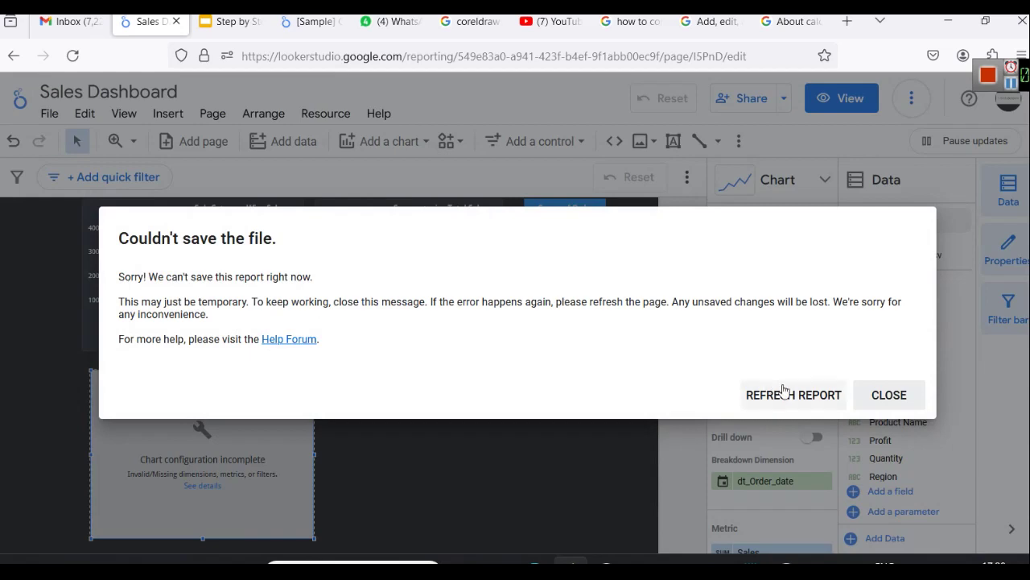
click(760, 396)
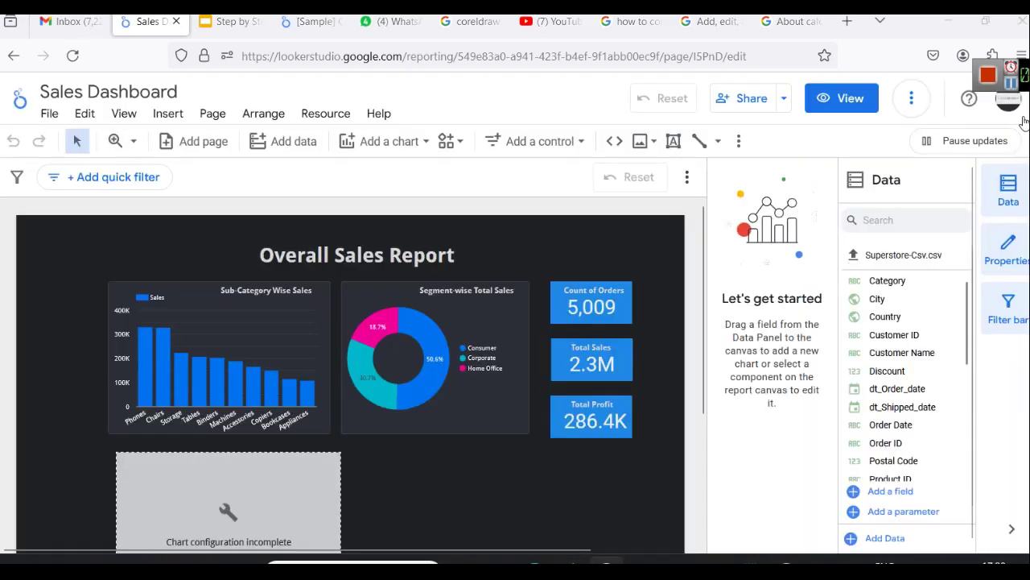
Replace the invalid dimension of the unfinished time series chart with dt_Order_date
scroll(361, 490, down, 2)
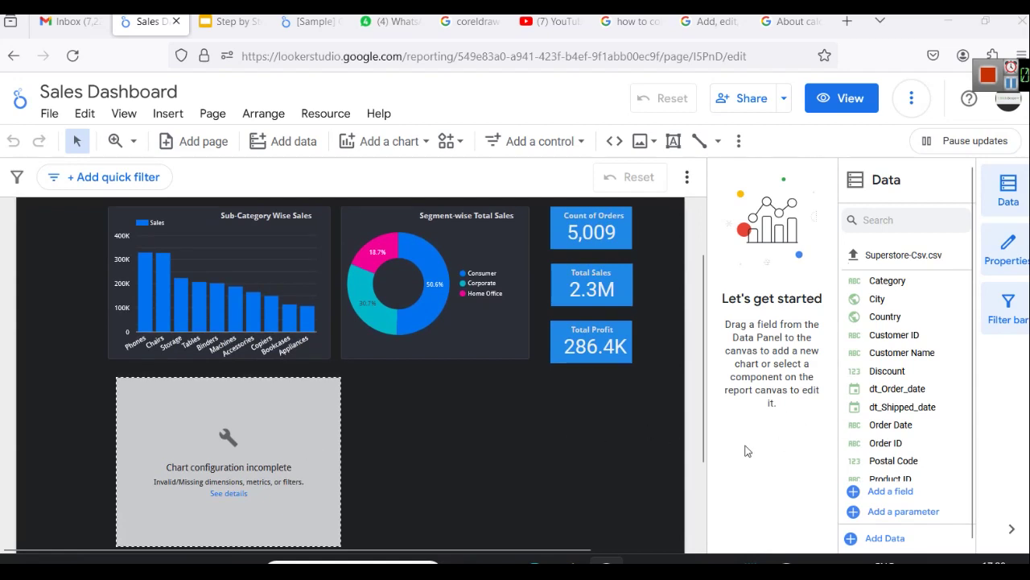
click(335, 454)
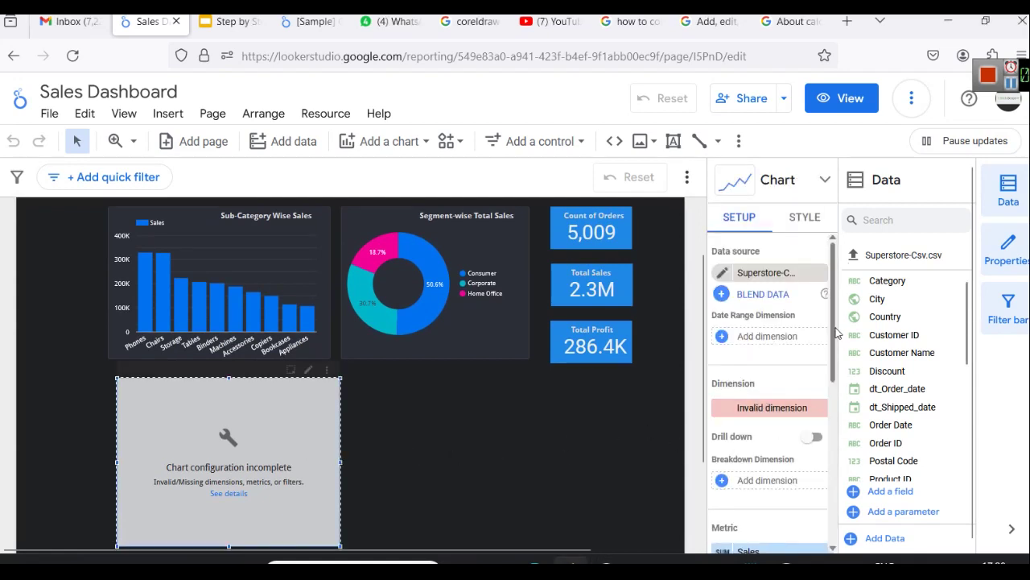
click(818, 409)
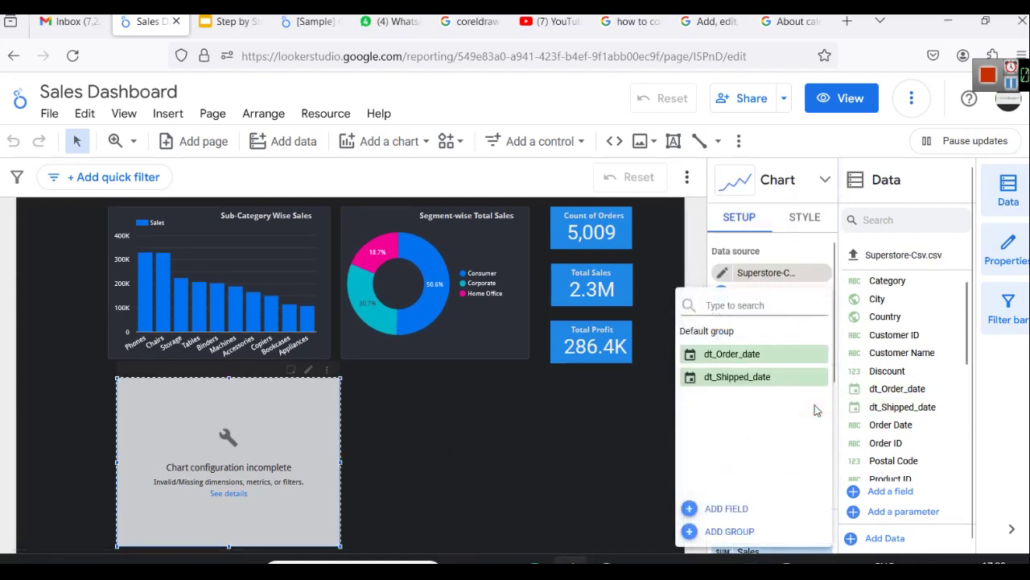
click(738, 360)
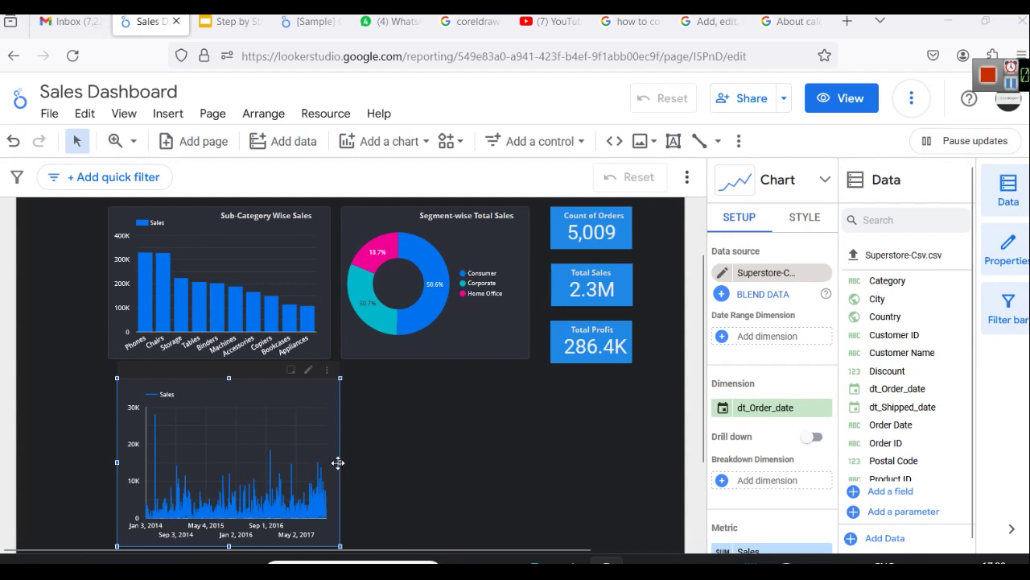
Narrow the time series chart to align with the right edge of the Sub-Category Wise Sales chart and move it up slightly
drag(341, 462, 333, 459)
click(393, 478)
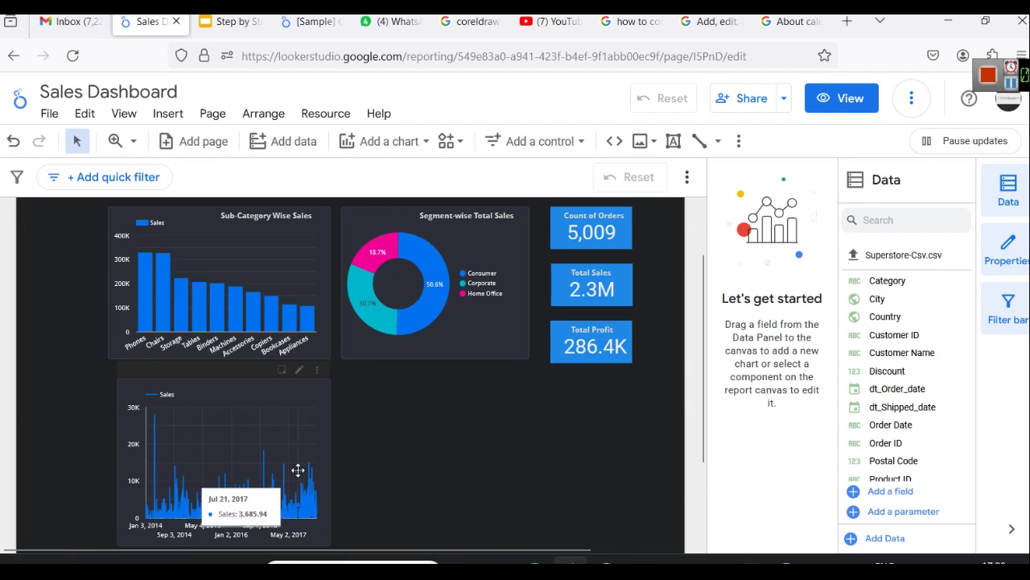
drag(295, 469, 297, 462)
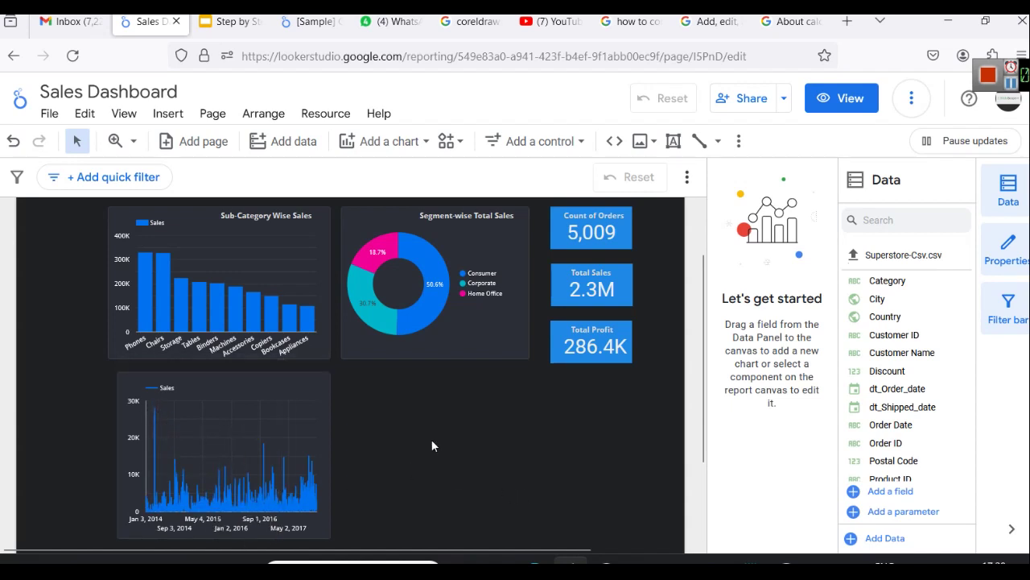
Set the data type of the time series chart's dt_Order_date dimension to Year after browsing the date and time options
click(294, 395)
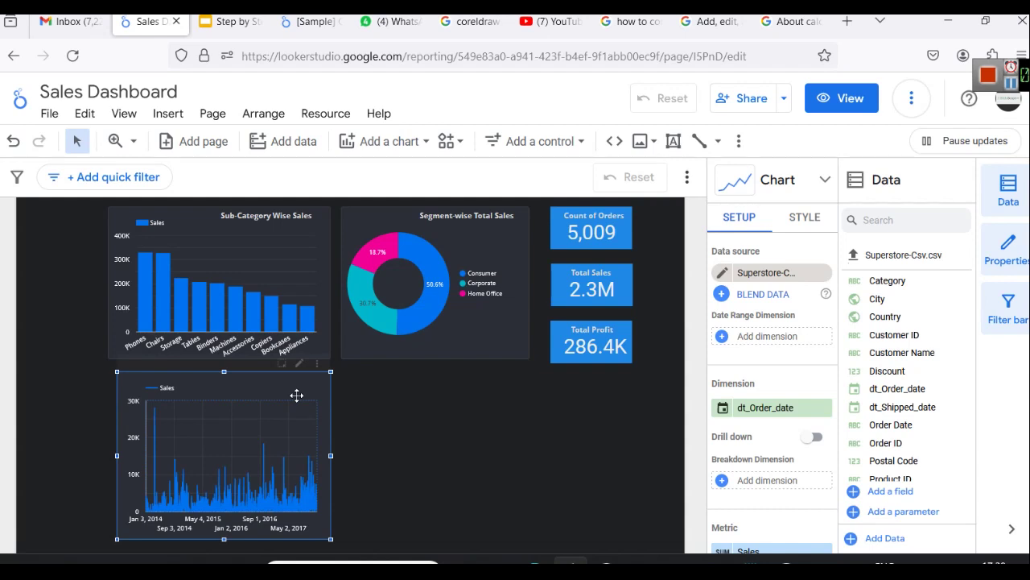
click(722, 408)
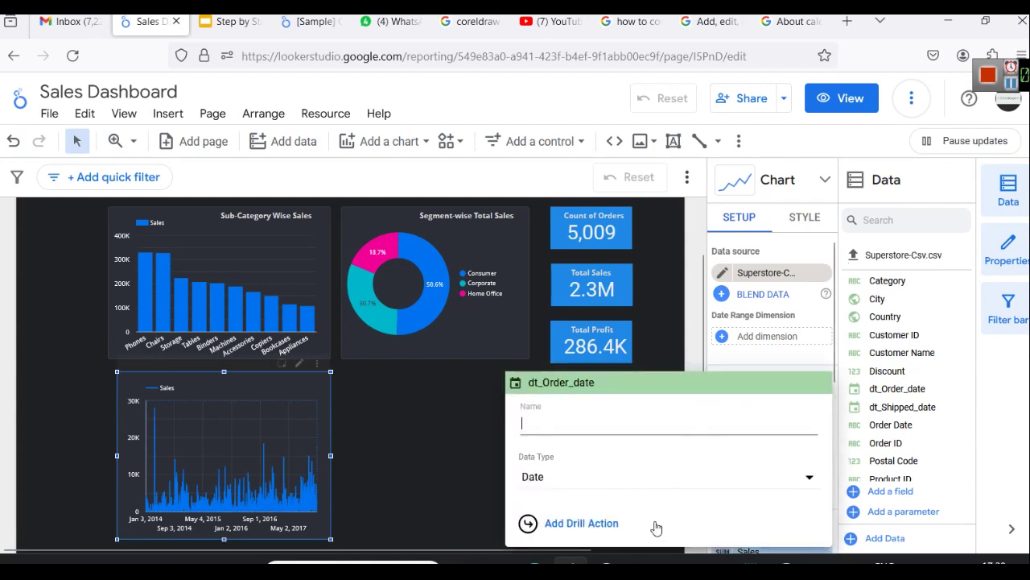
click(435, 452)
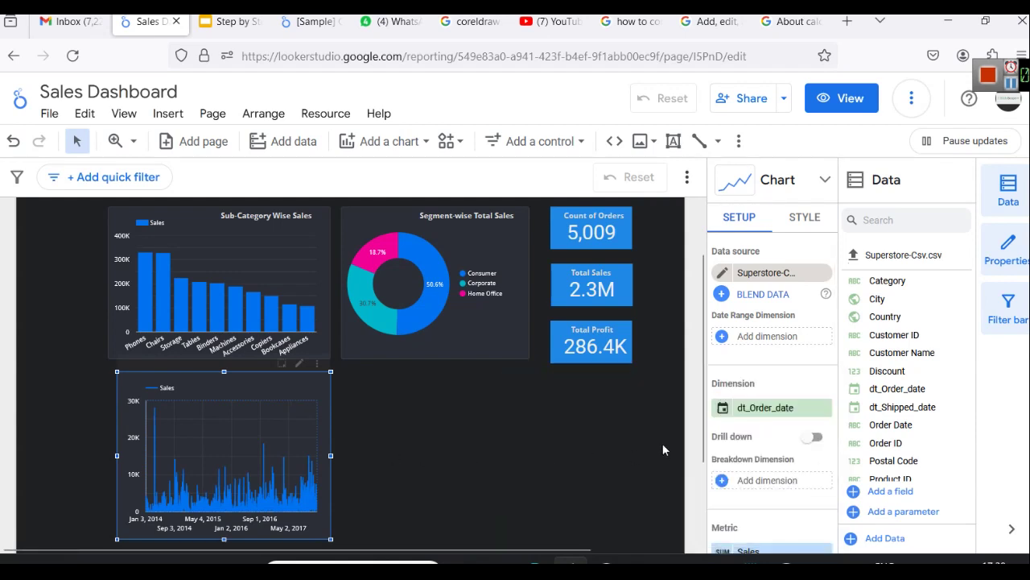
click(729, 413)
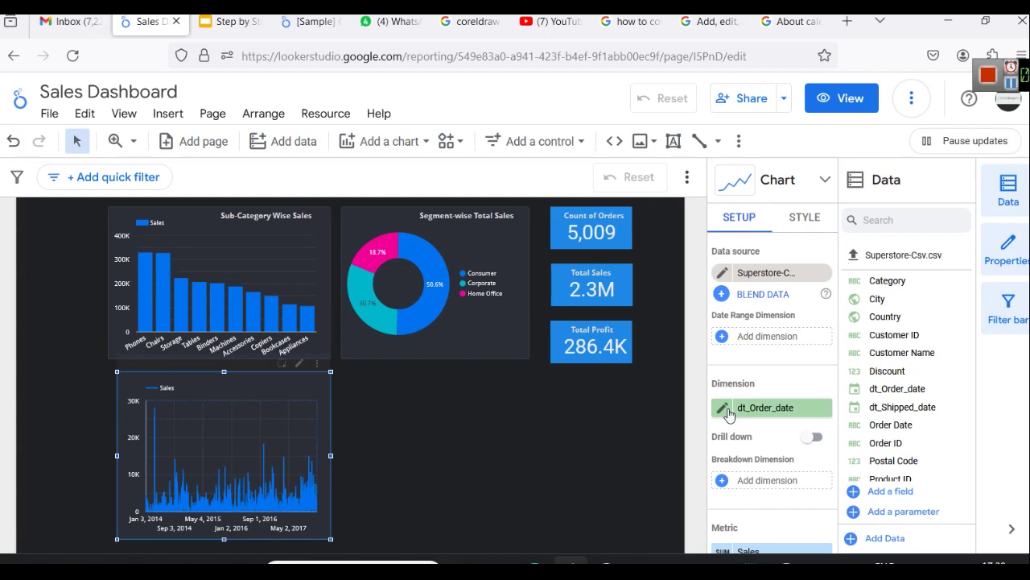
click(654, 476)
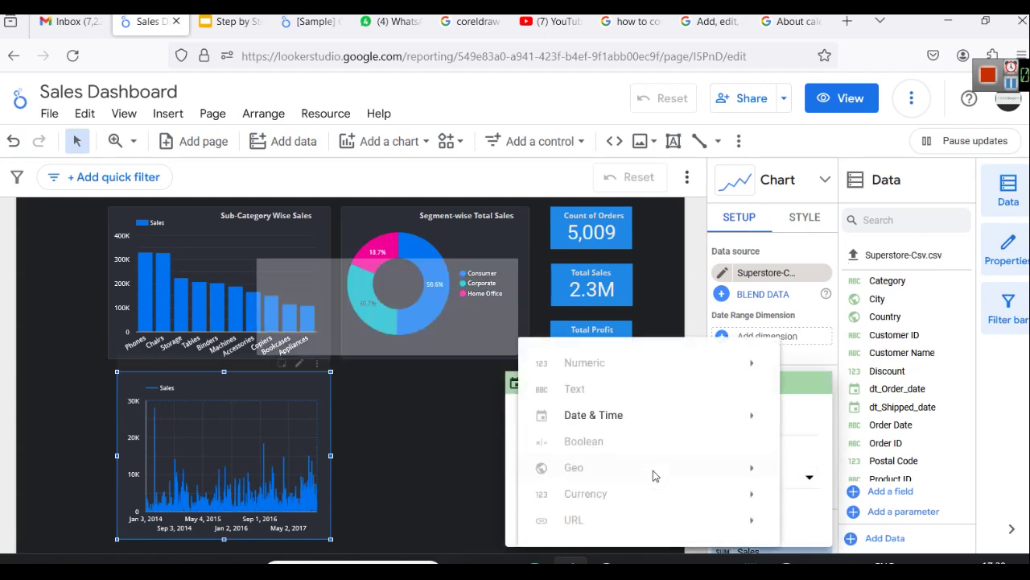
mouse_move(599, 421)
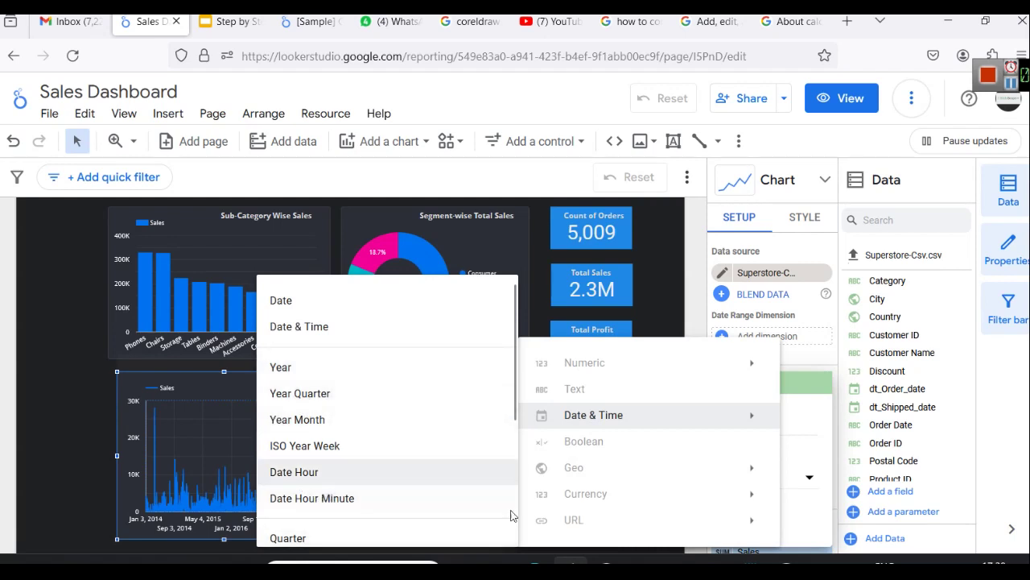
scroll(374, 503, down, 2)
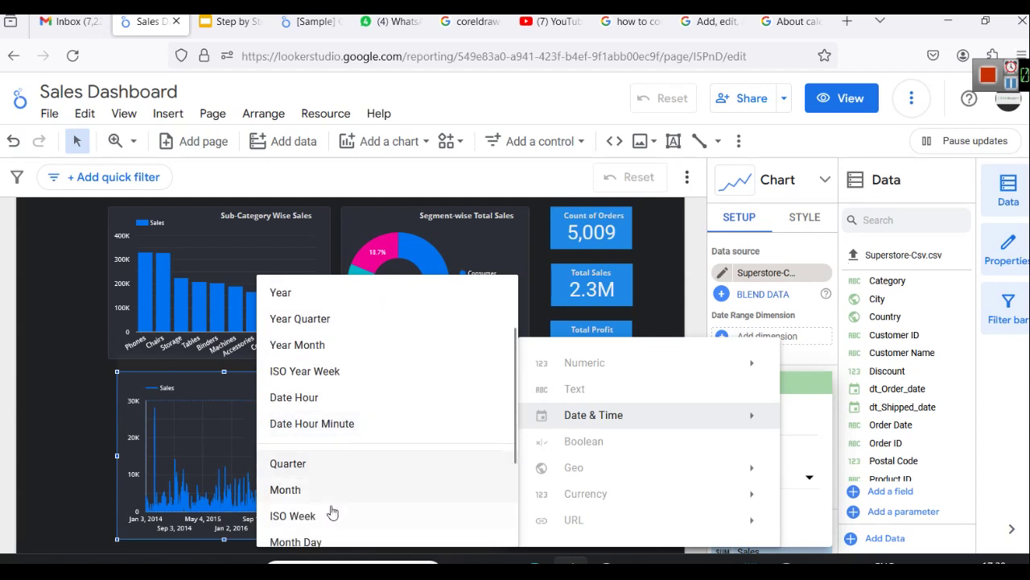
scroll(315, 494, up, 2)
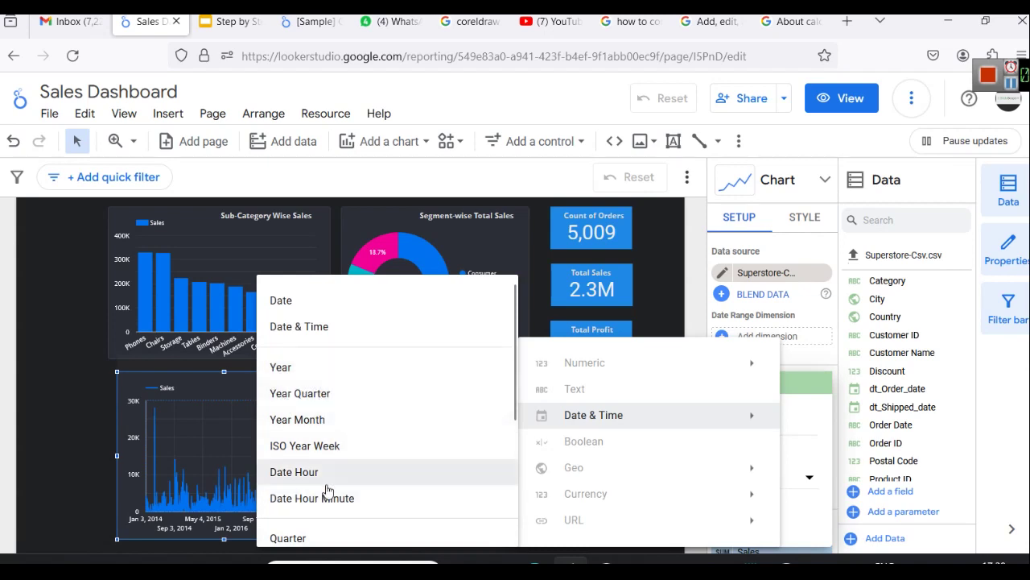
scroll(321, 393, down, 3)
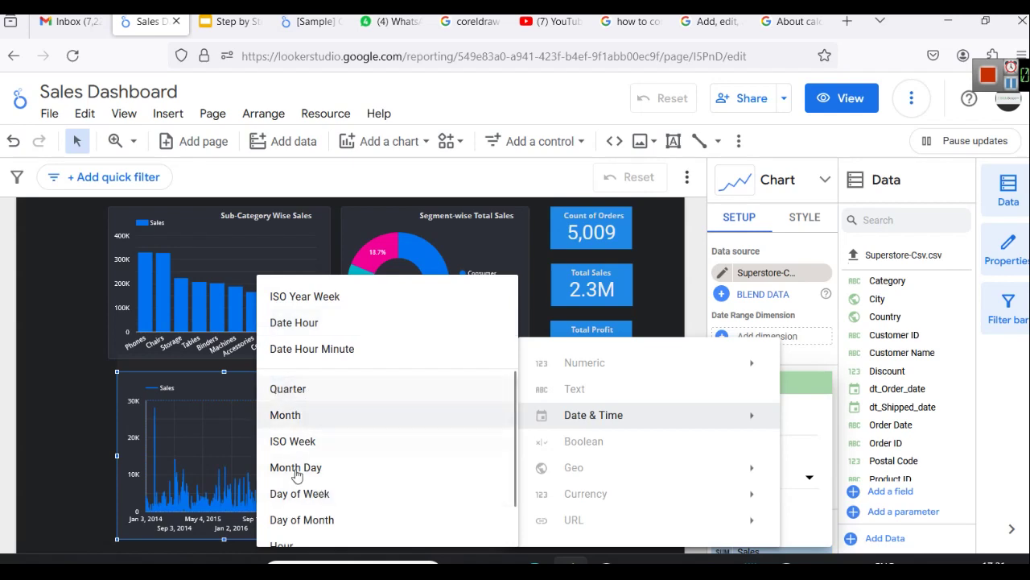
scroll(322, 457, down, 1)
scroll(314, 463, up, 2)
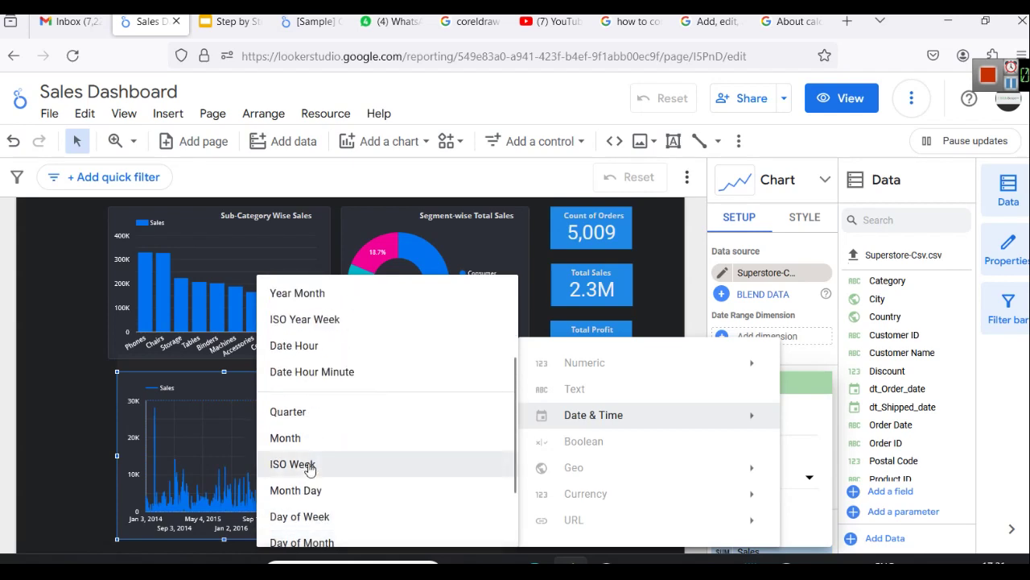
scroll(309, 468, up, 3)
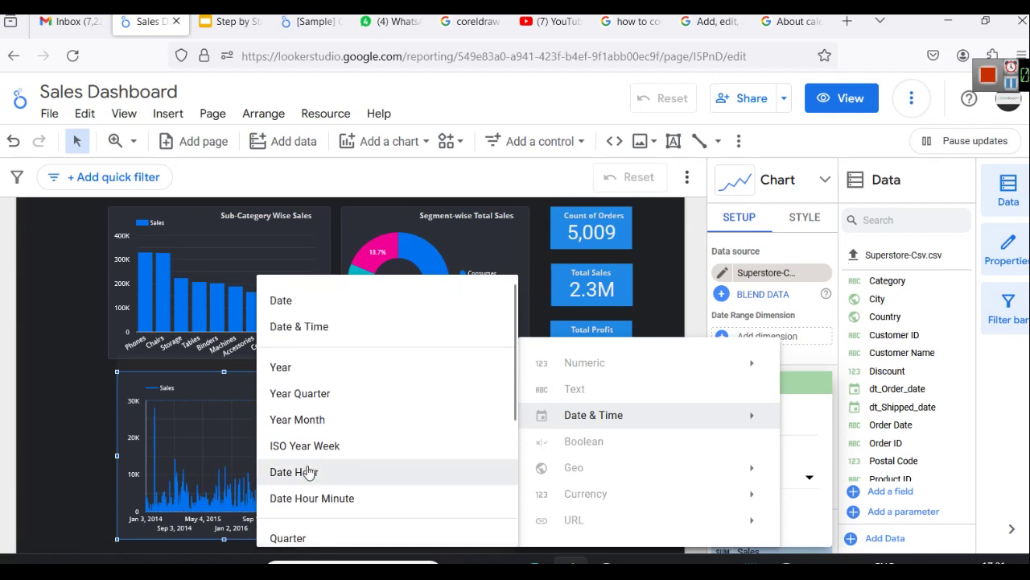
scroll(309, 468, down, 3)
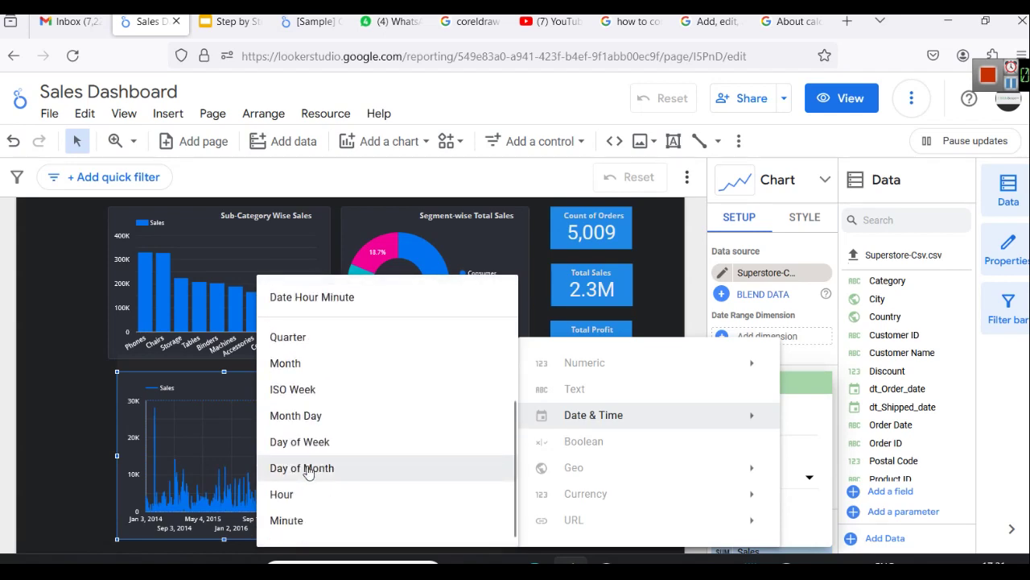
scroll(307, 471, up, 5)
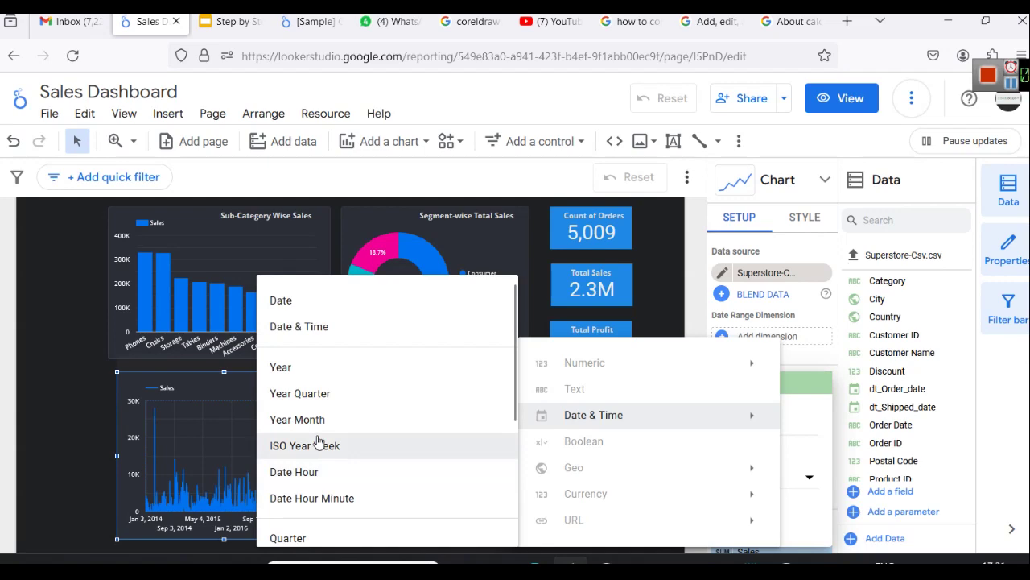
click(301, 363)
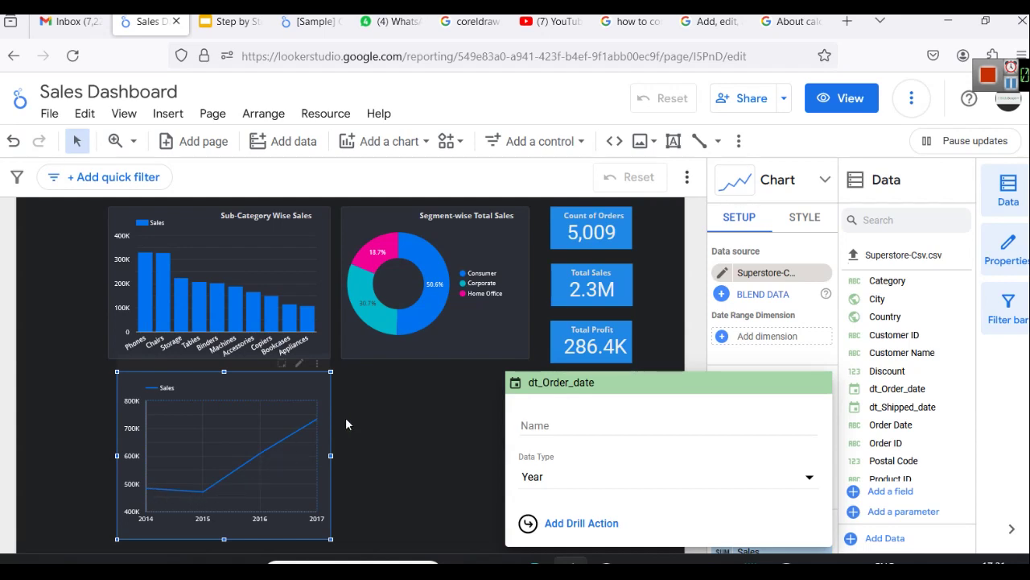
Change the data type of the time series chart's dt_Order_date dimension to Year Quarter
click(531, 473)
mouse_move(534, 466)
click(587, 480)
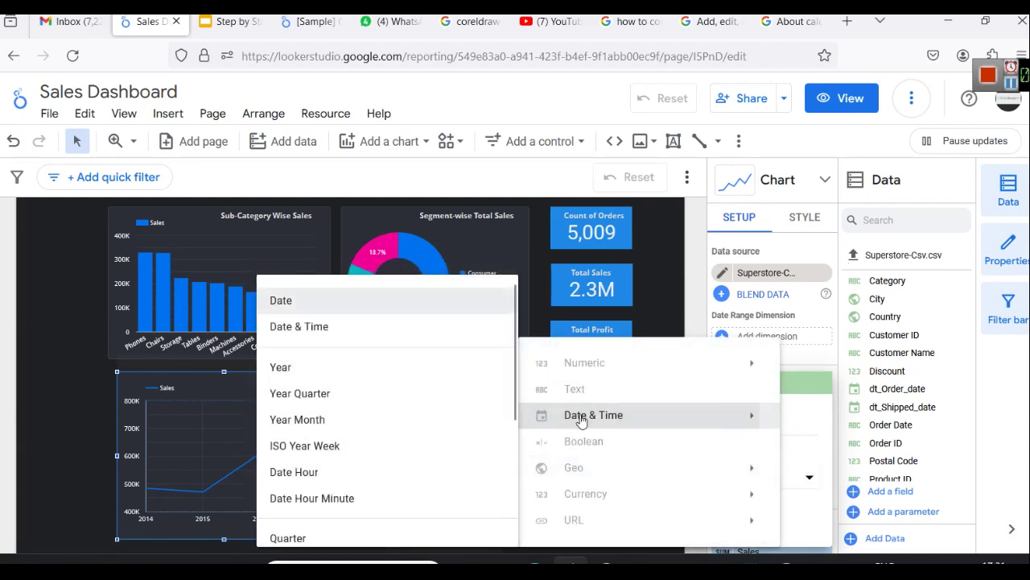
click(327, 394)
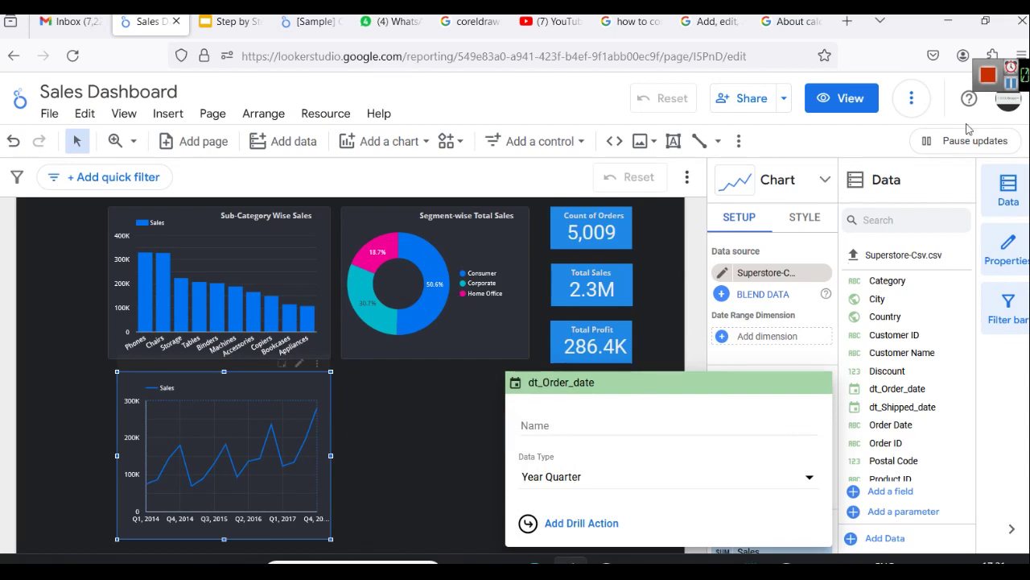
click(1011, 84)
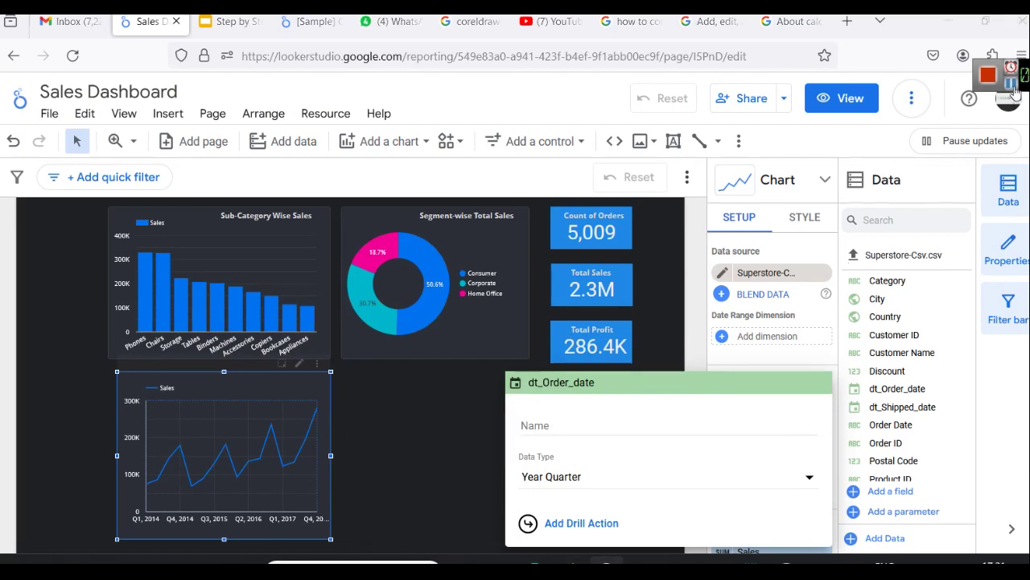
Set the time series chart's dt_Order_date dimension to the Quarter data type and close its settings
click(590, 481)
mouse_move(589, 481)
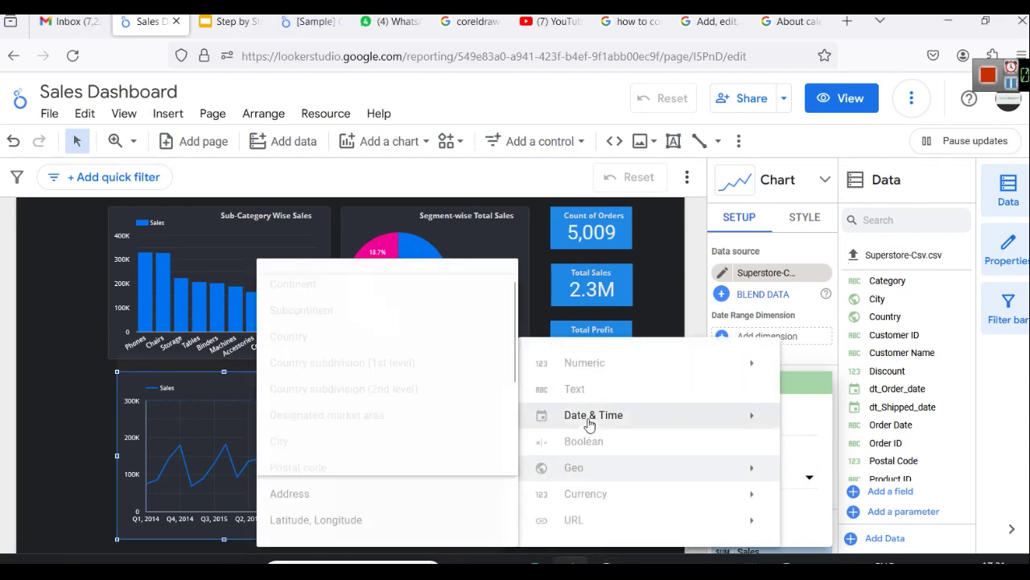
mouse_move(581, 422)
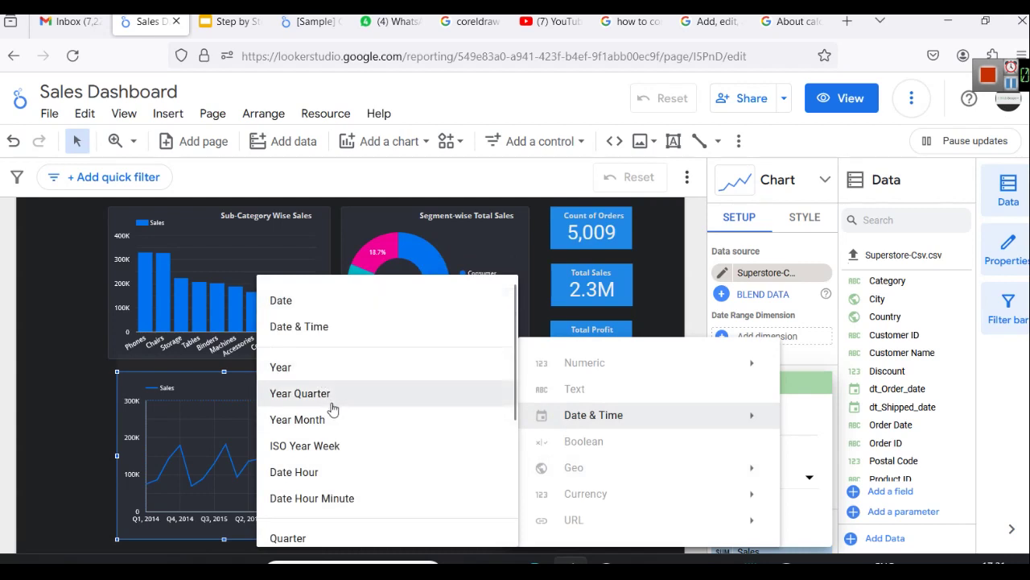
scroll(334, 404, down, 1)
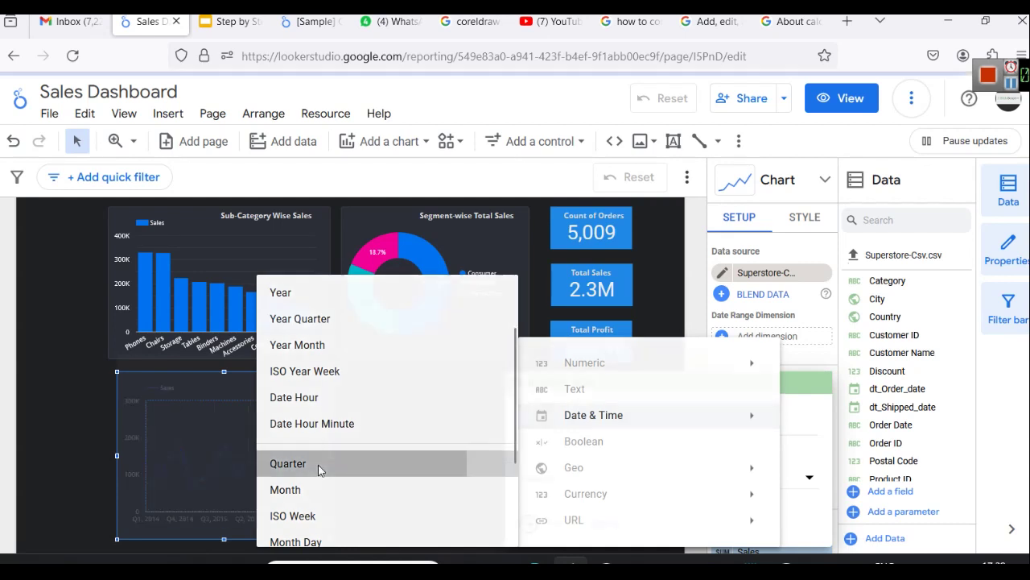
click(319, 466)
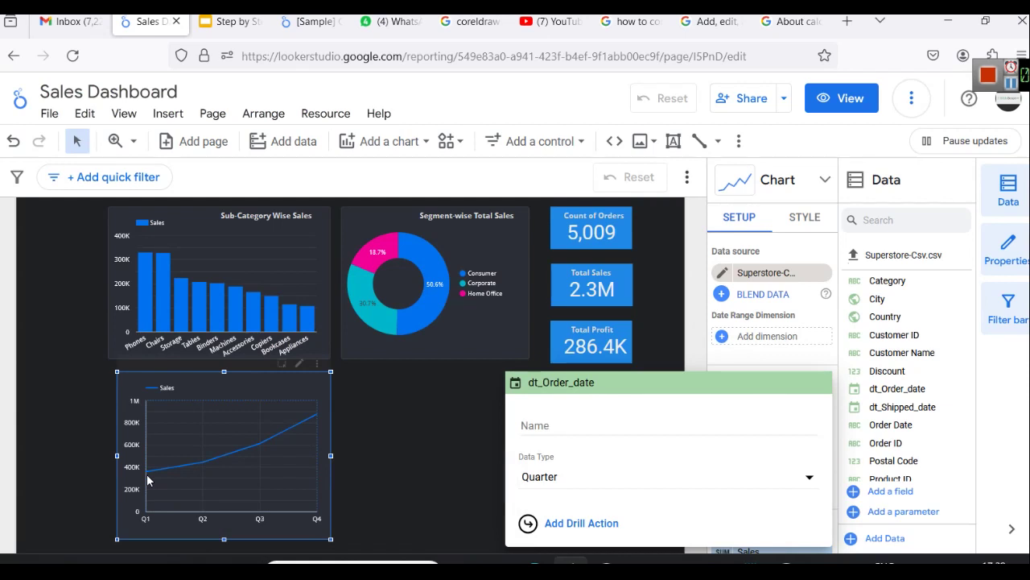
click(204, 462)
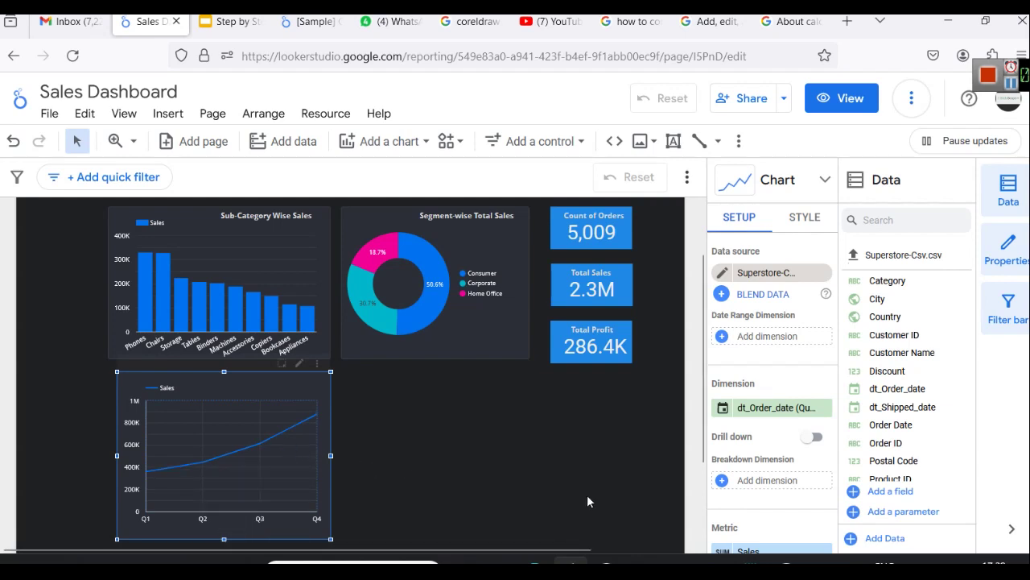
Set the data type of the time series chart's dt_Order_date dimension to Month
click(773, 407)
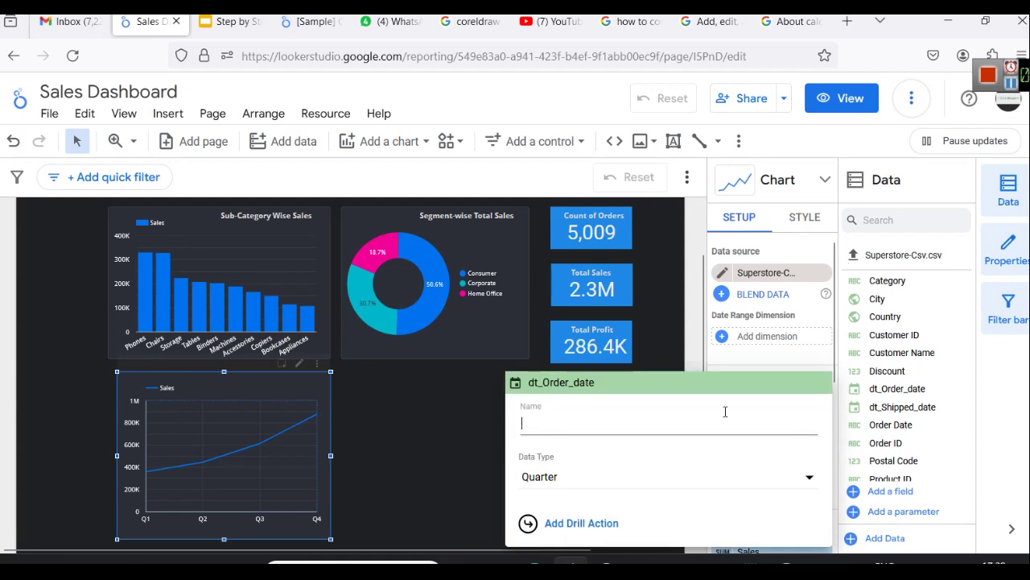
click(622, 478)
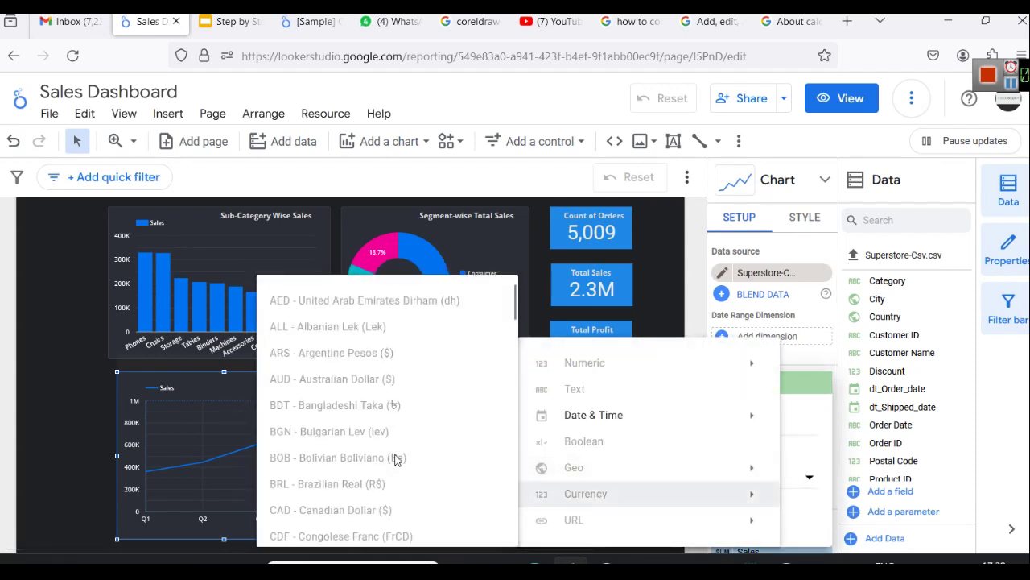
scroll(402, 462, down, 2)
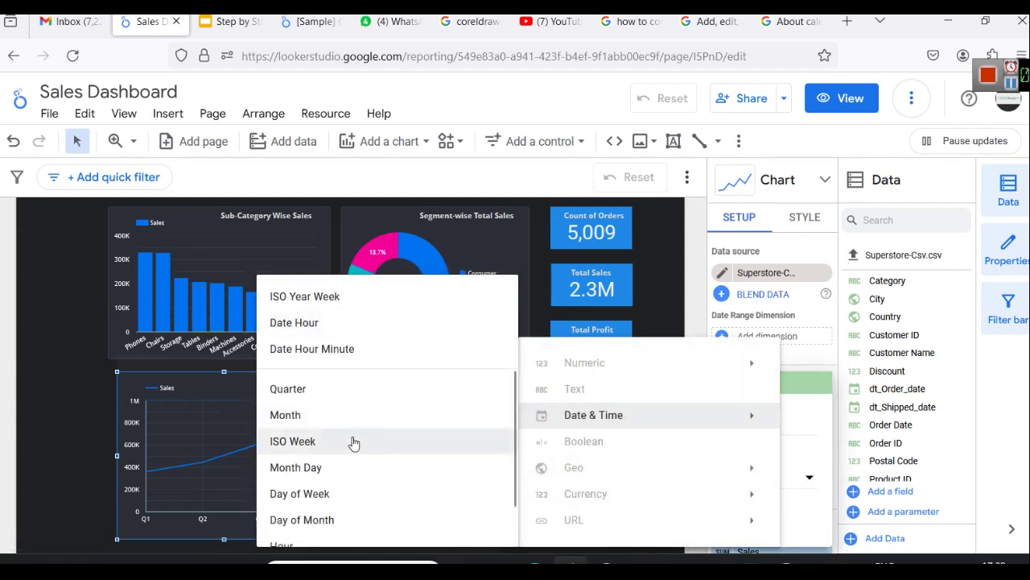
click(329, 417)
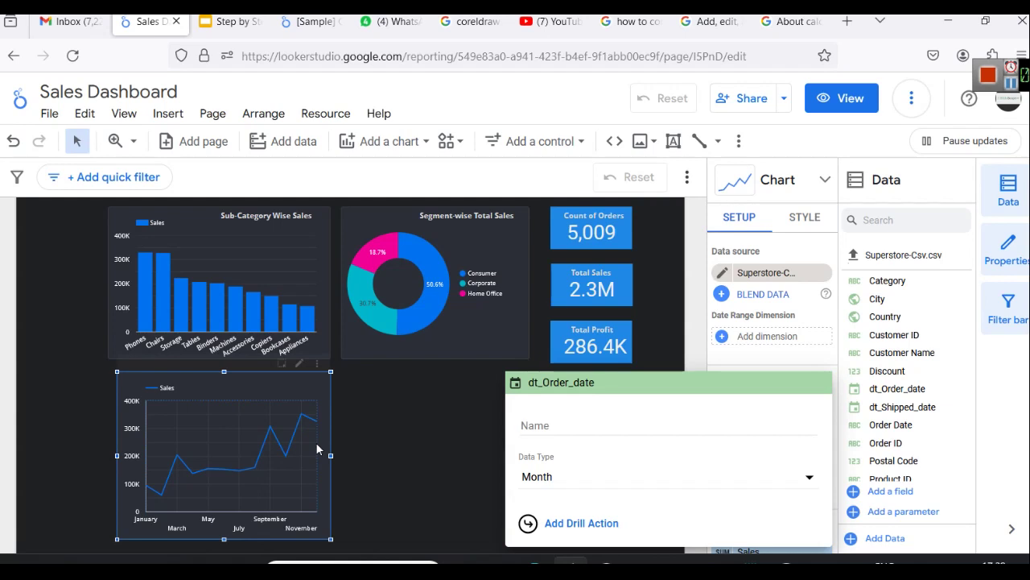
Change the time series chart's dt_Order_date dimension to the Year Month data type and close its settings
click(531, 477)
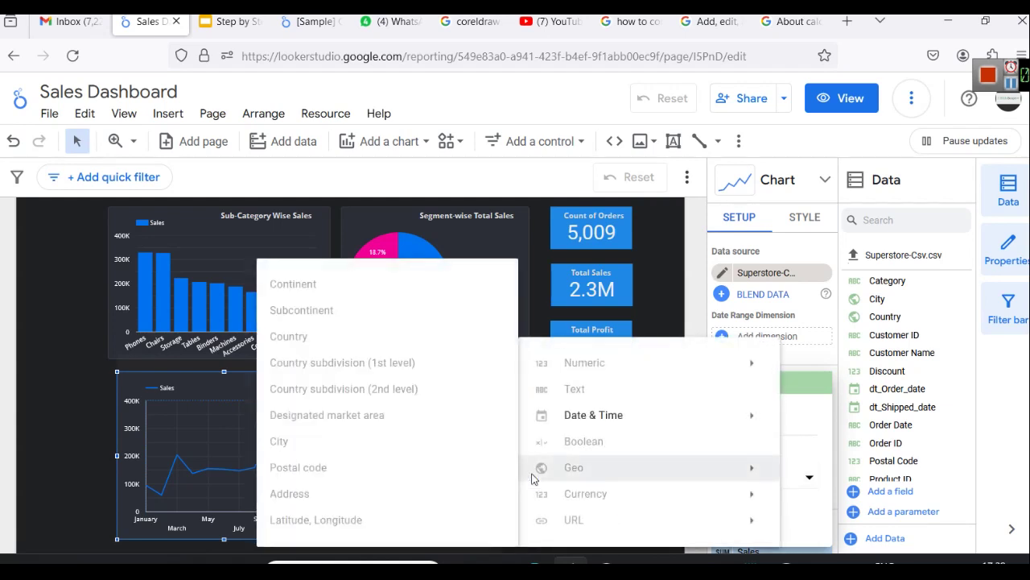
mouse_move(625, 412)
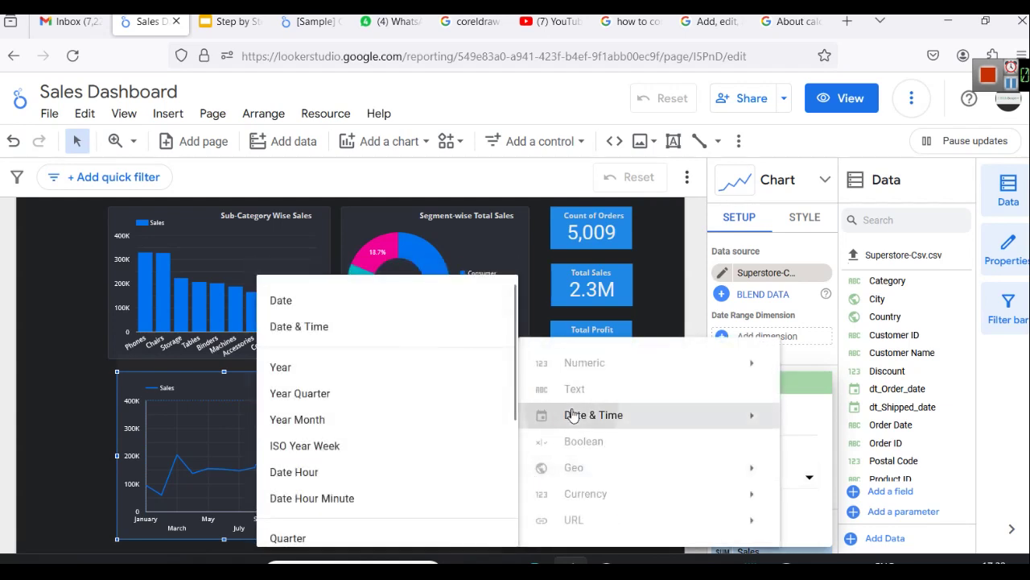
click(326, 420)
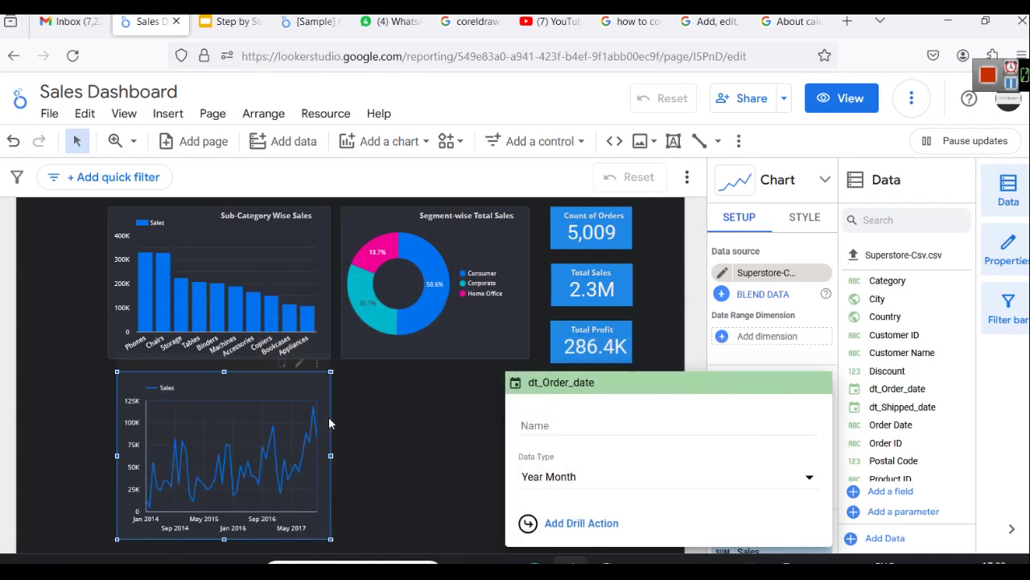
click(415, 435)
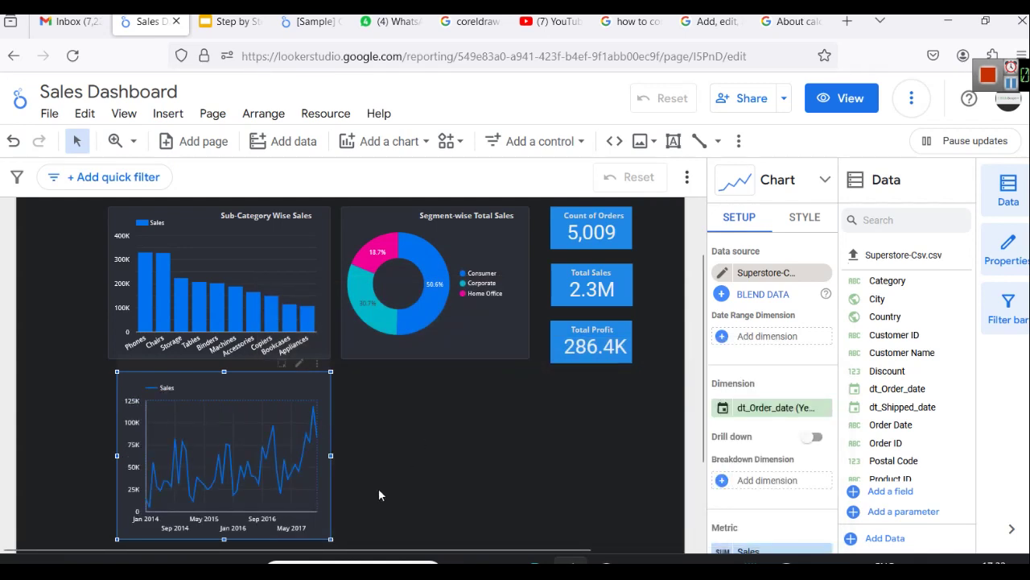
Cross-filter the dashboard by the Binders bar in the Sub-Category Wise Sales chart, then clear the filter and deselect the chart
mouse_move(153, 455)
click(213, 298)
click(213, 299)
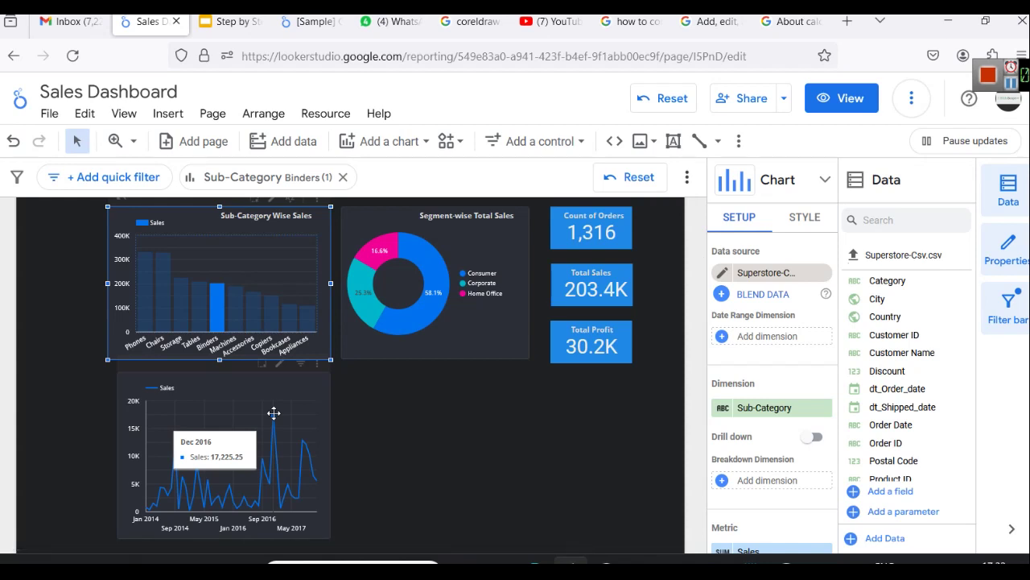
click(281, 272)
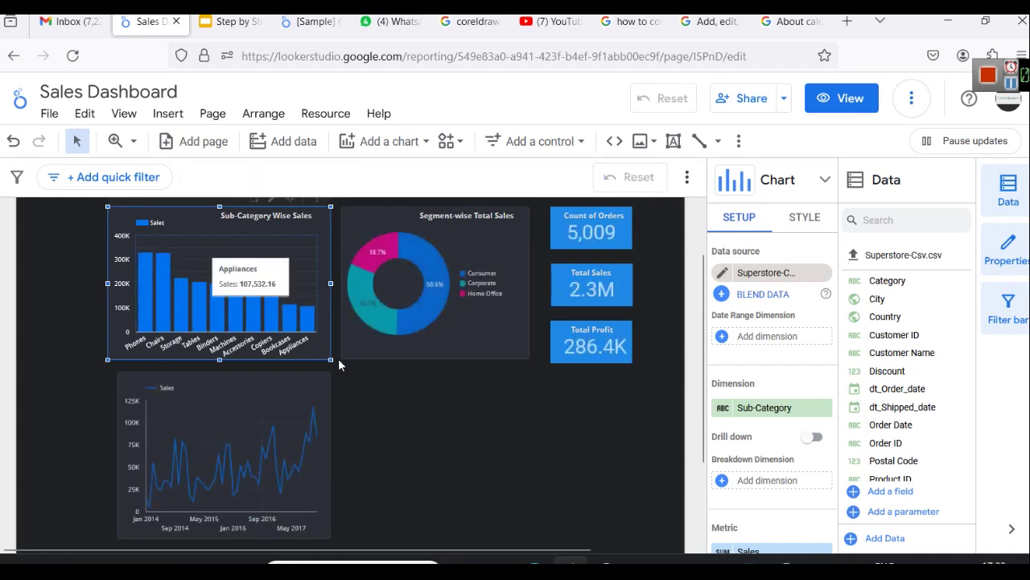
click(477, 476)
scroll(469, 489, up, 1)
scroll(469, 490, down, 1)
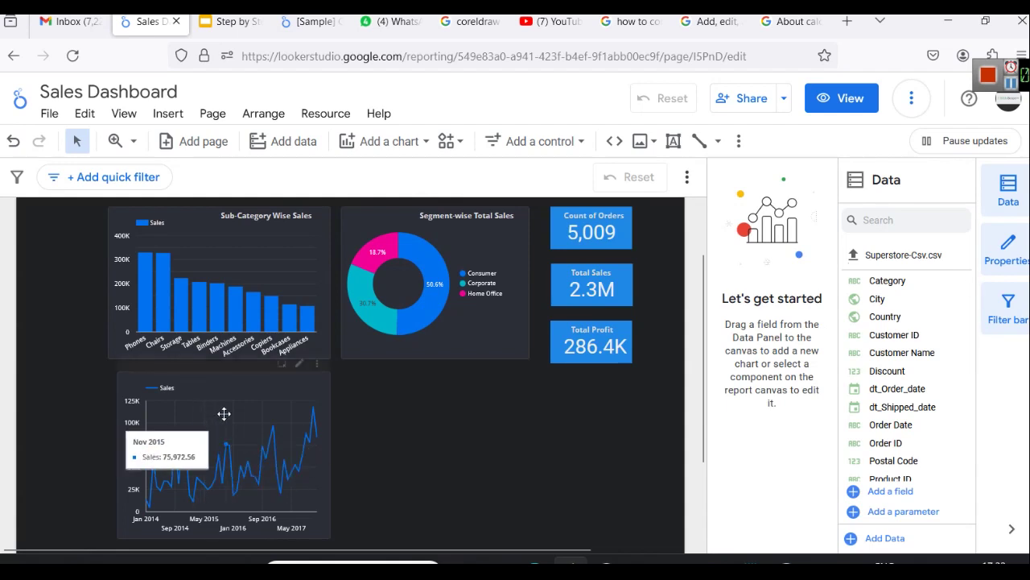
Try dt_Shipped_date as the time series chart's dimension in place of dt_Order_date, and undo the replacement
click(265, 388)
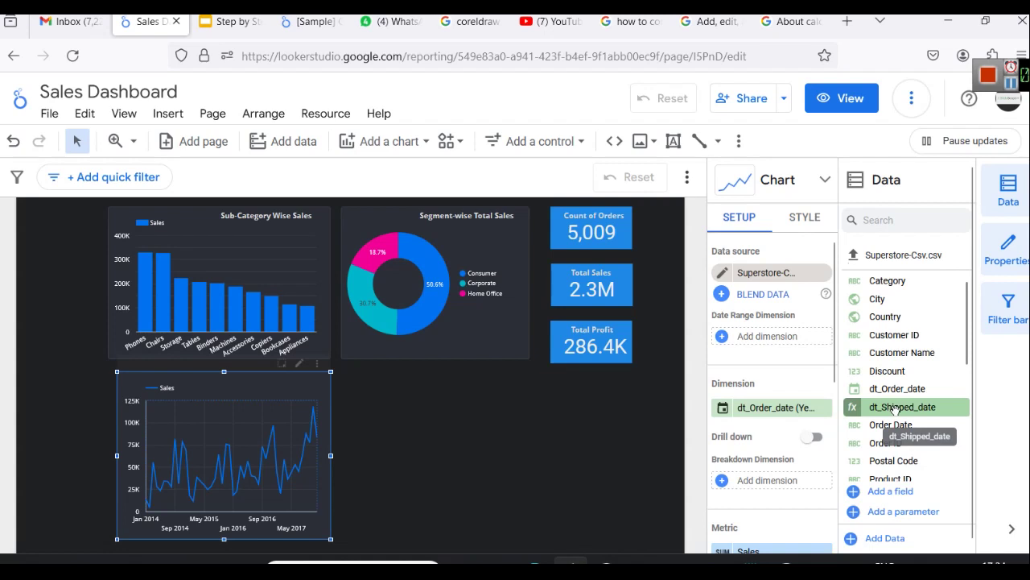
drag(895, 409, 766, 411)
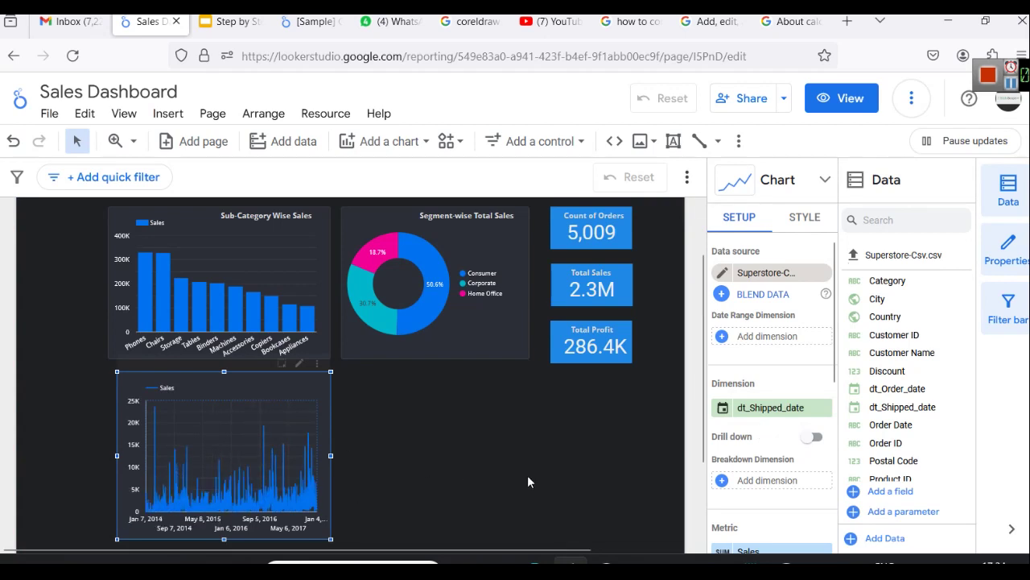
key(ctrl+z)
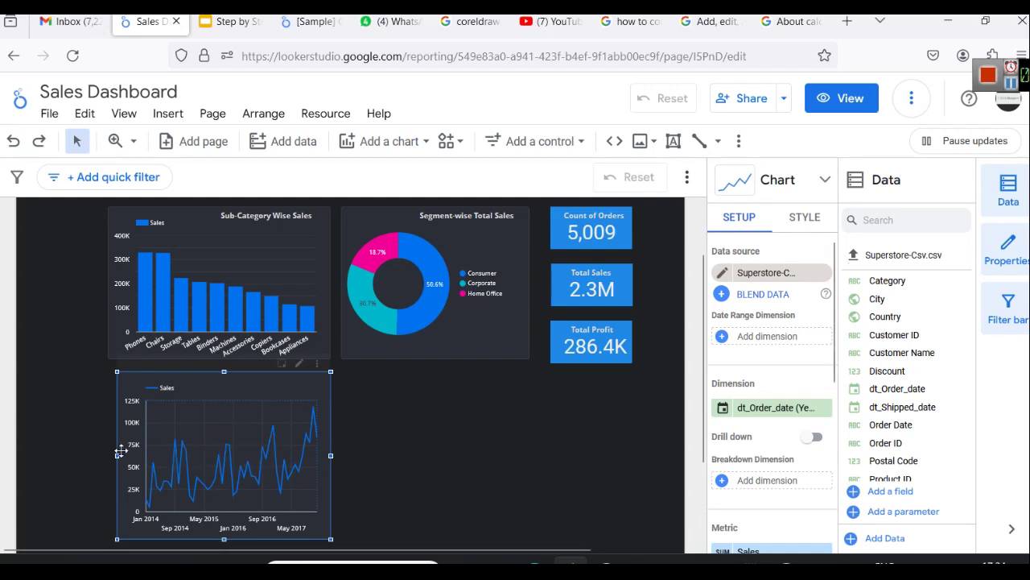
Widen the time series chart leftward to align with the left edge of the Sub-Category Wise Sales chart, keeping it selected
drag(117, 455, 109, 456)
click(407, 444)
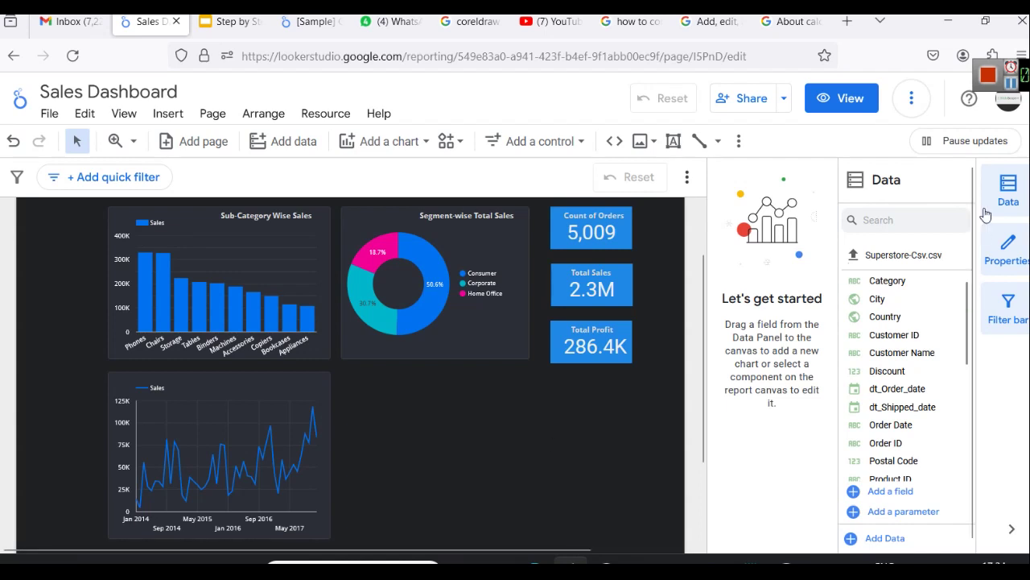
click(314, 386)
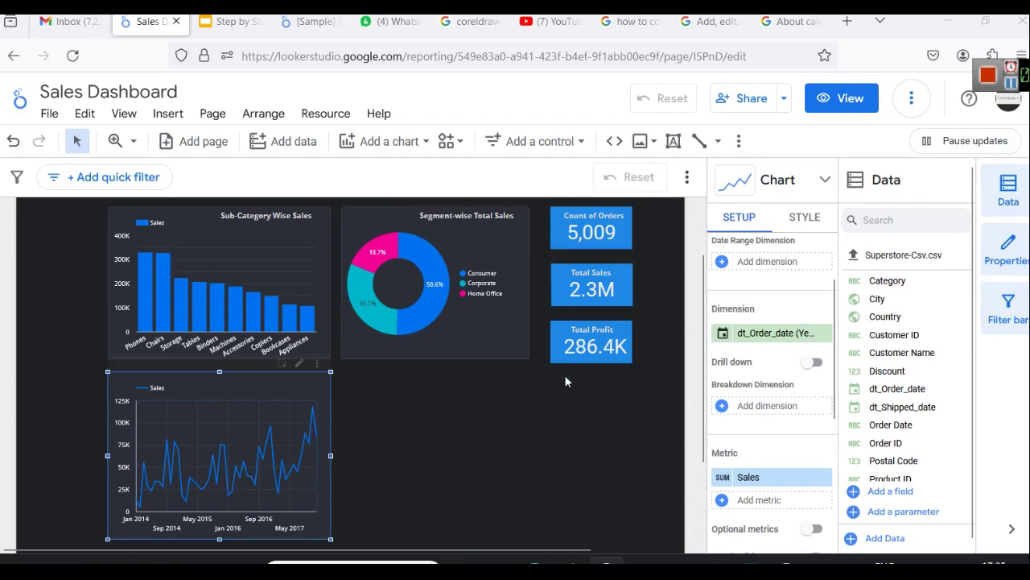
Switch to the YouTube video to examine the Sample Sales Dashboard's Sales by Year, Quarter and Region chart, and return to the report
click(561, 28)
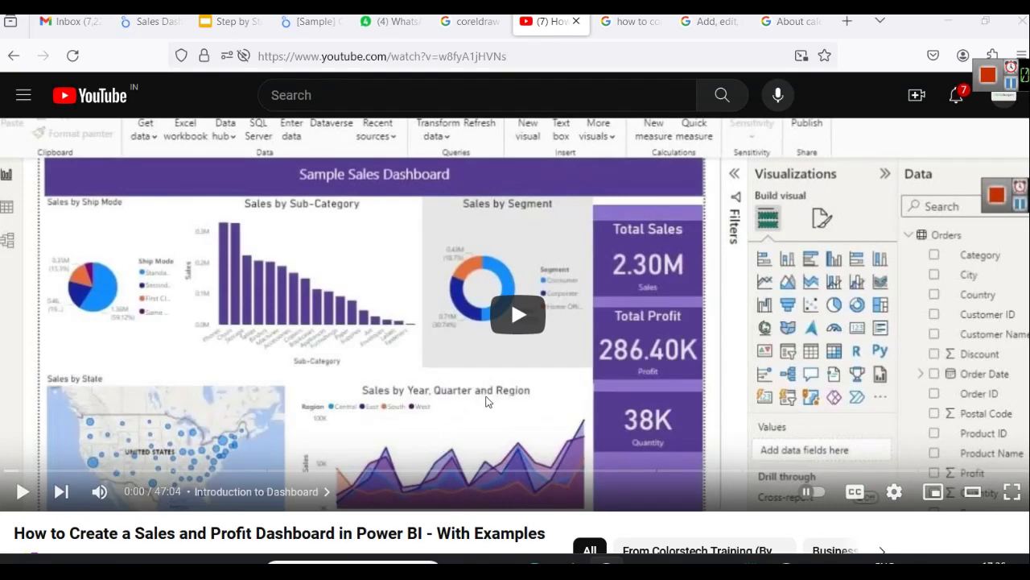
scroll(470, 363, down, 2)
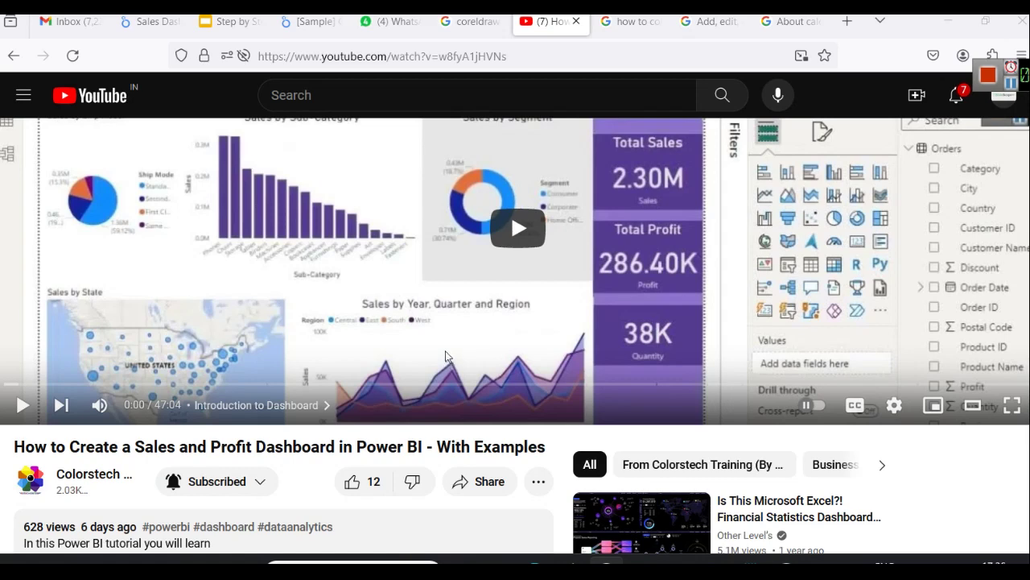
scroll(447, 356, up, 1)
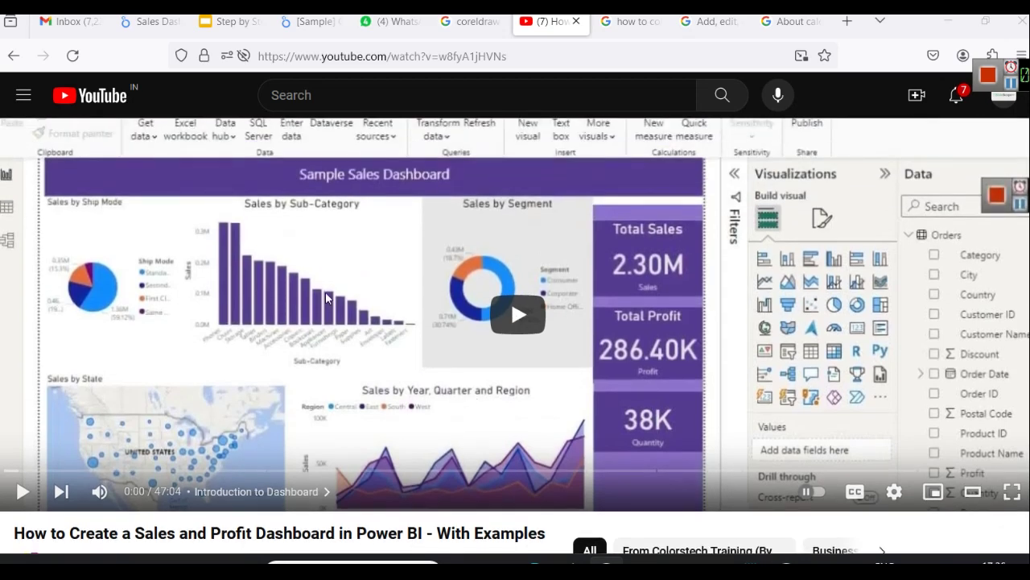
click(151, 21)
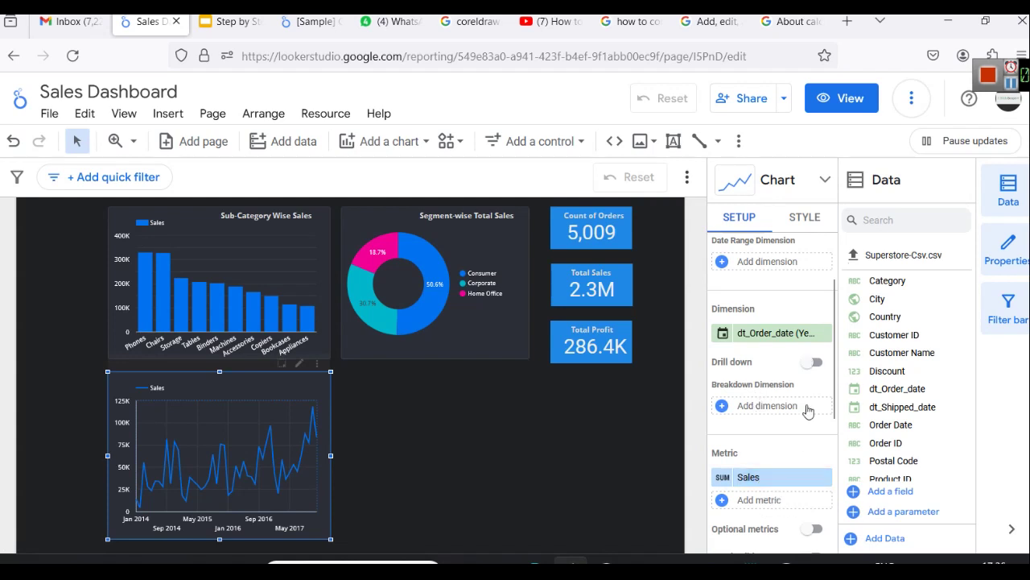
Add the Region field as the time series chart's breakdown dimension
scroll(926, 406, down, 2)
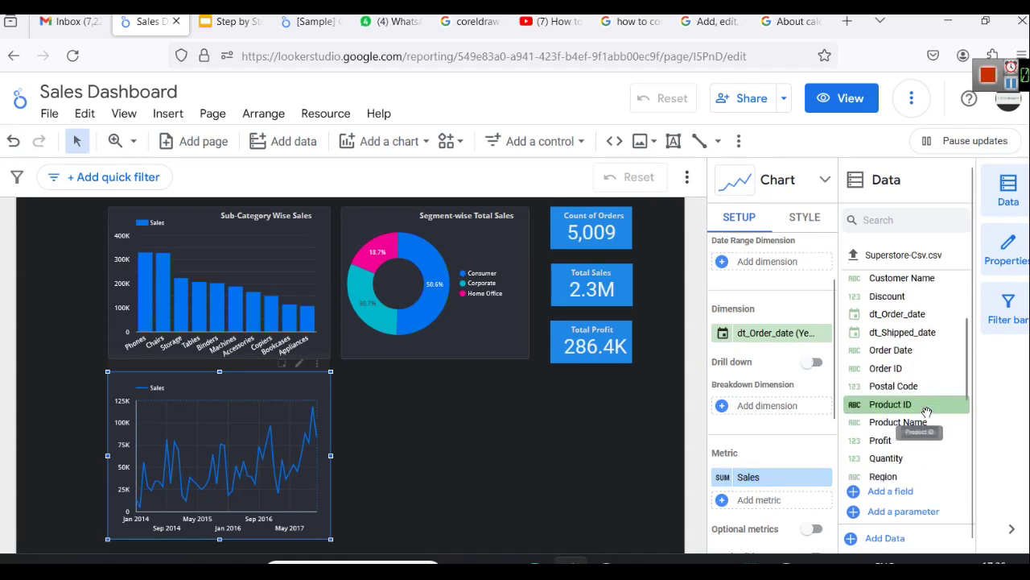
scroll(927, 412, down, 2)
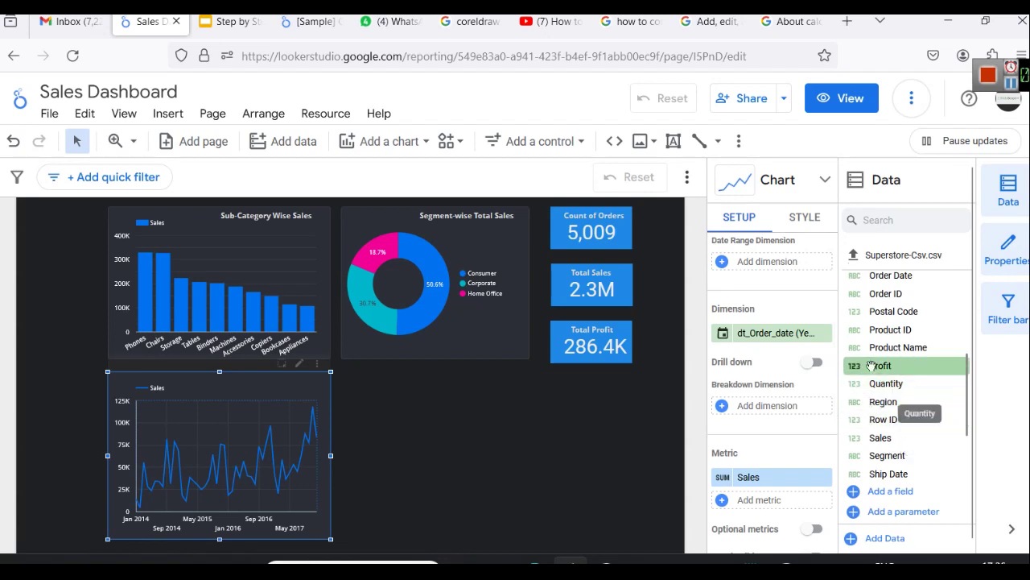
drag(887, 401, 797, 407)
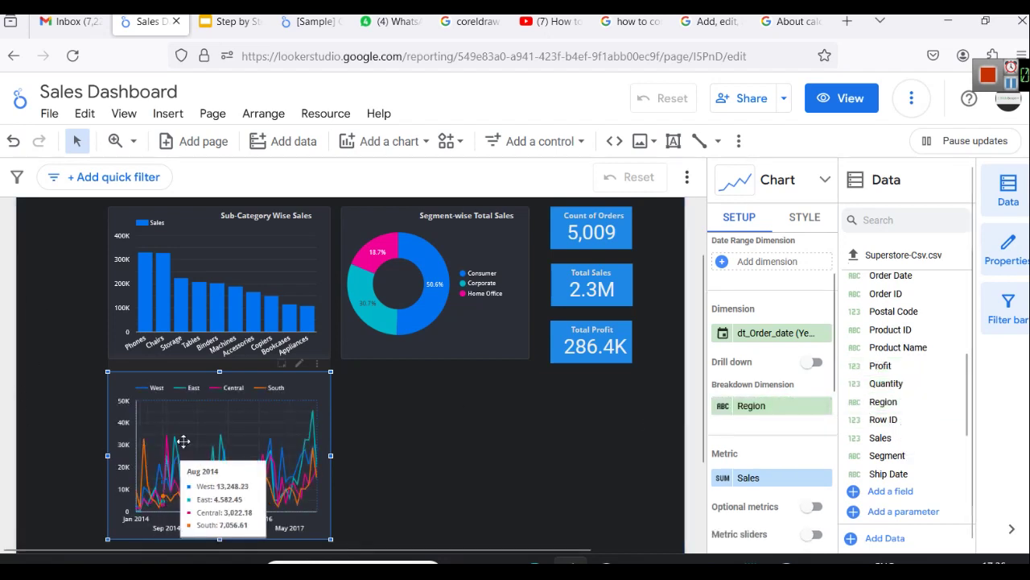
Try stretching the time series chart to the right edge of the Segment-wise Total Sales chart, and shrink it back to the bar chart's width
drag(330, 456, 531, 449)
click(557, 456)
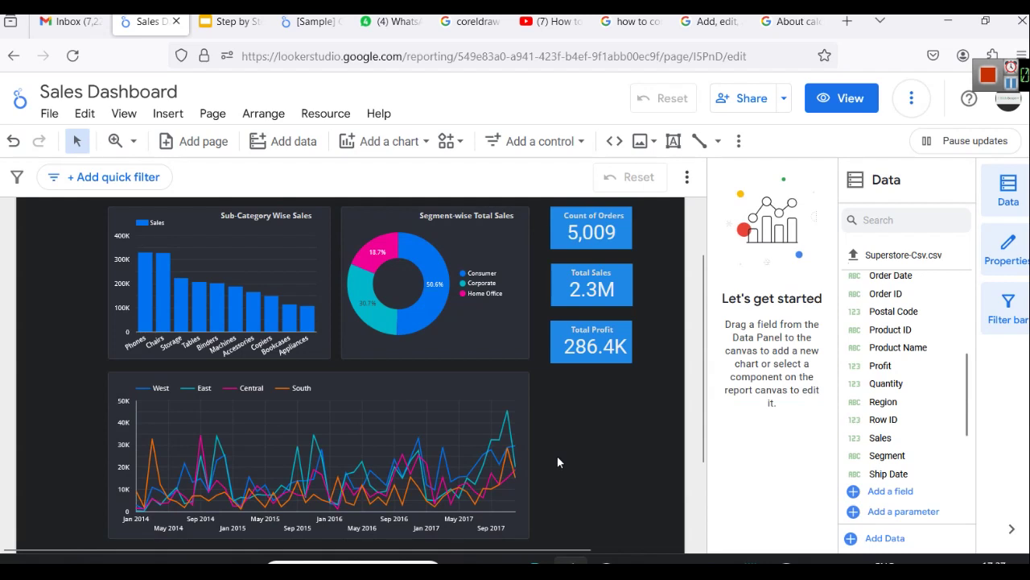
click(417, 498)
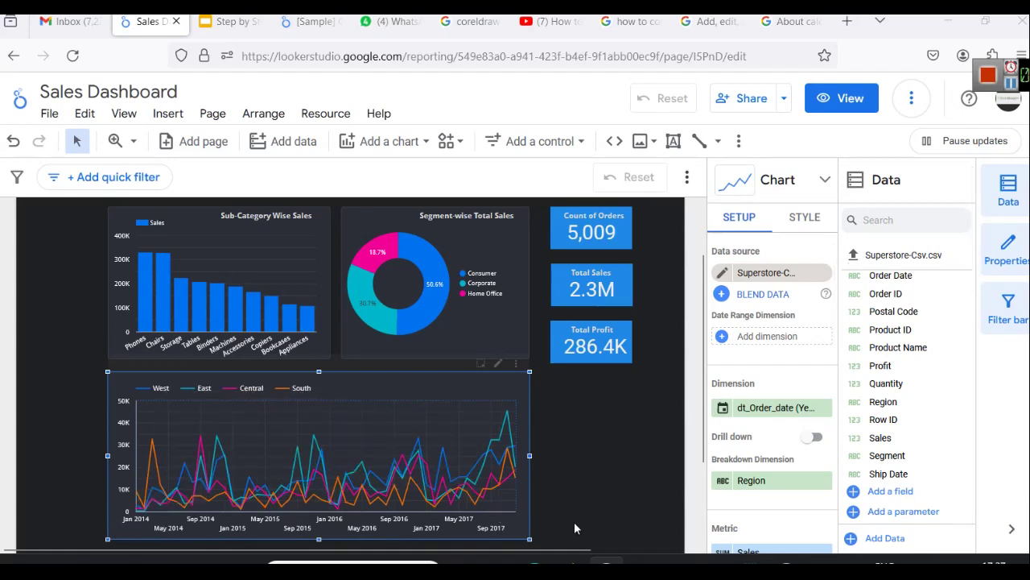
drag(528, 455, 331, 441)
click(375, 449)
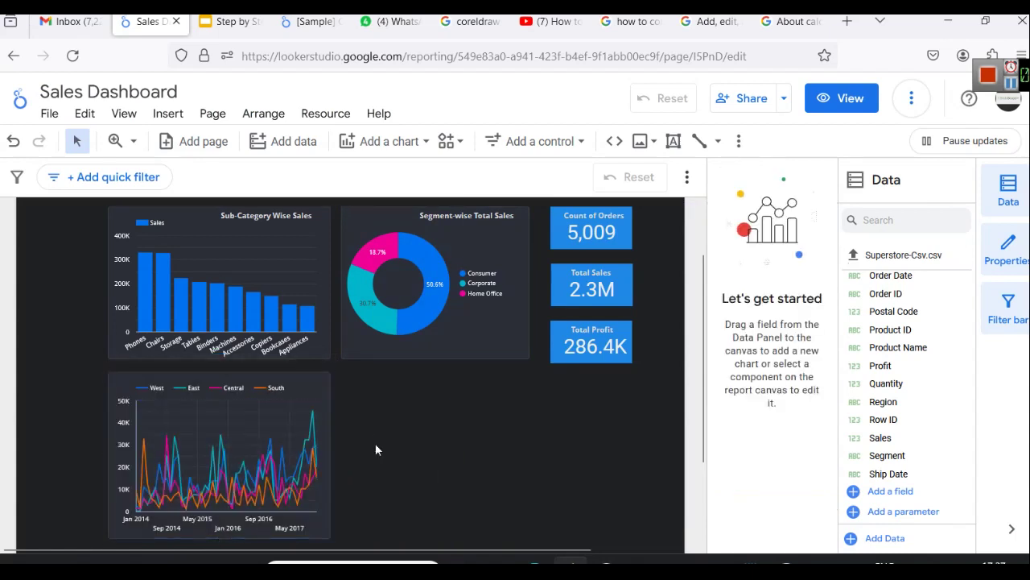
Cross-filter the dashboard by the Aug 2016 point in the time series chart, and clear the filter
click(255, 446)
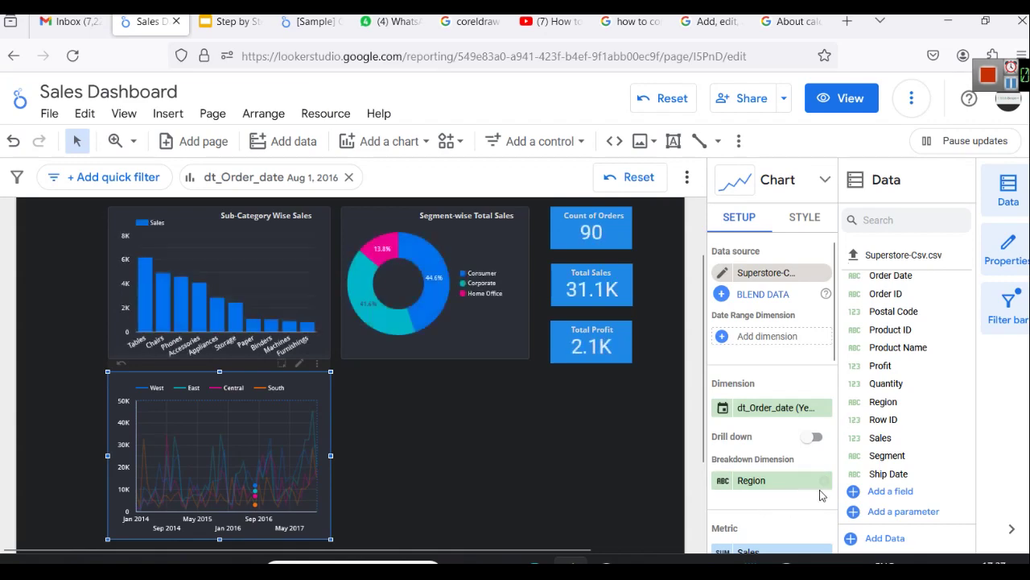
click(393, 483)
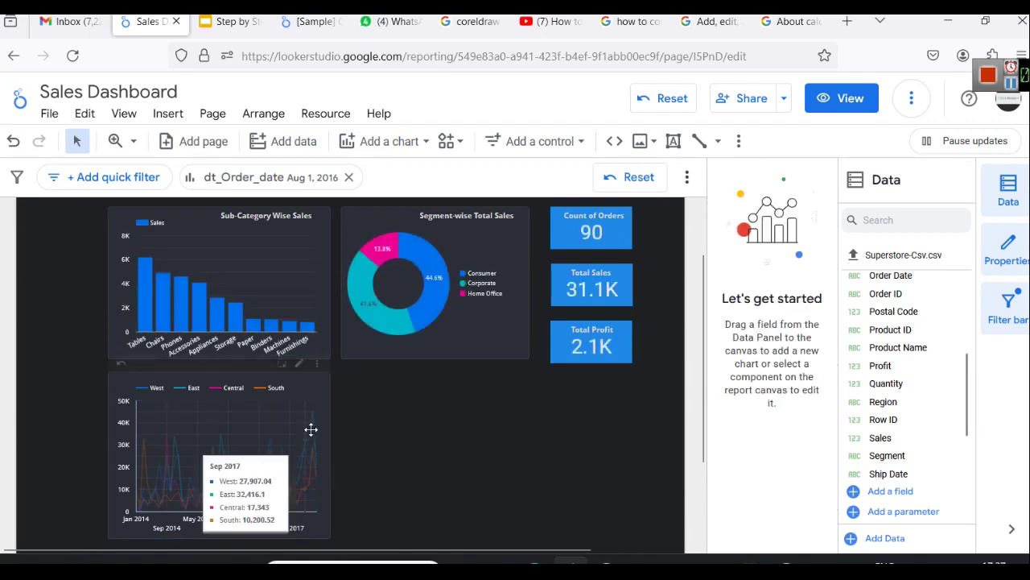
click(306, 385)
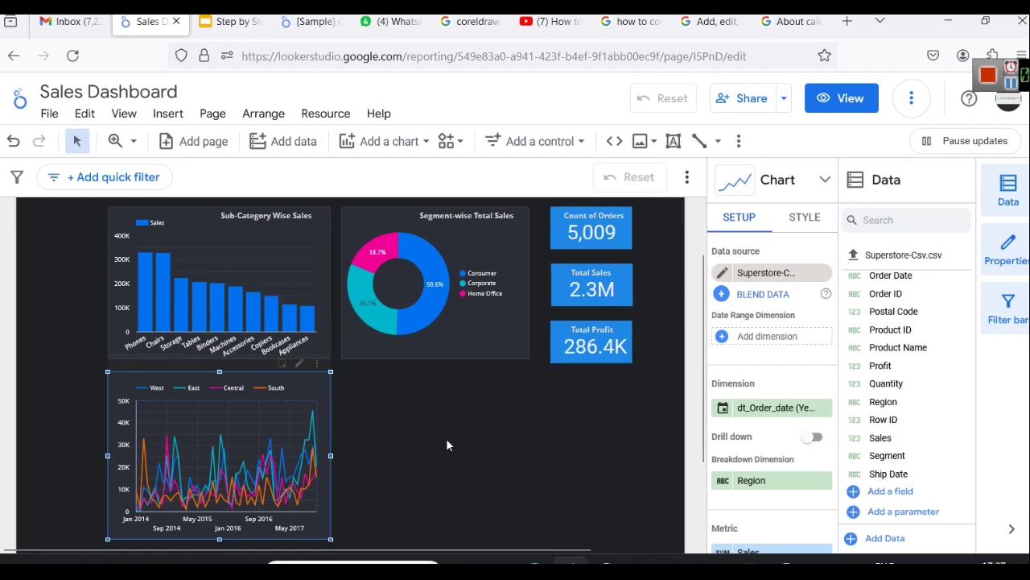
Check the Sales by State map of the sample dashboard in the YouTube video and return to the report
click(551, 21)
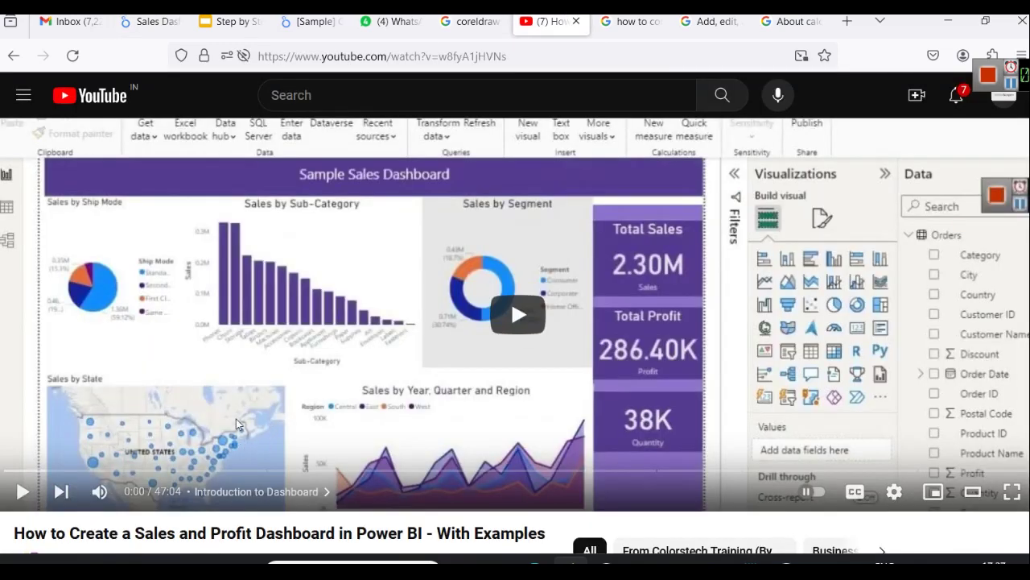
click(150, 22)
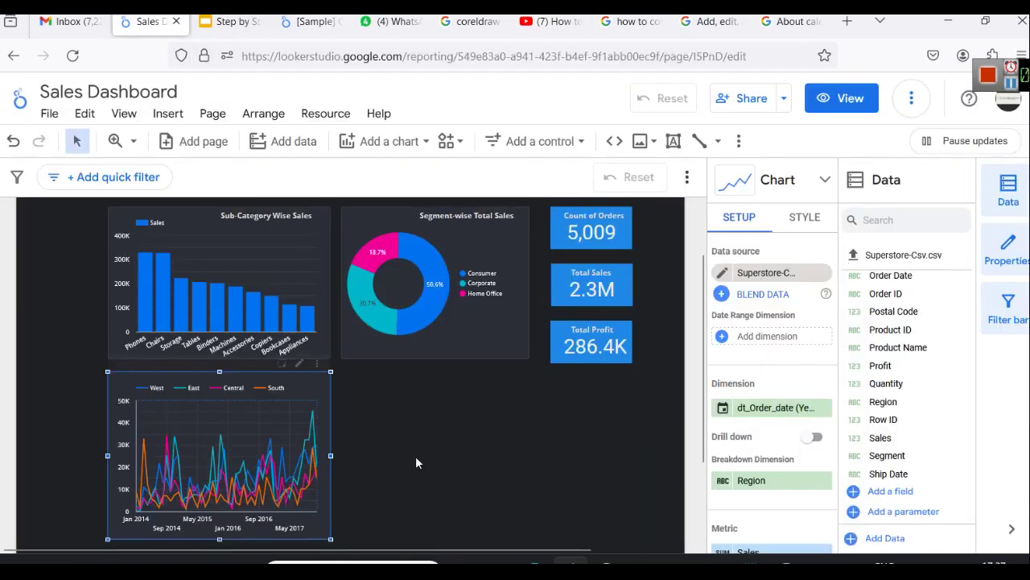